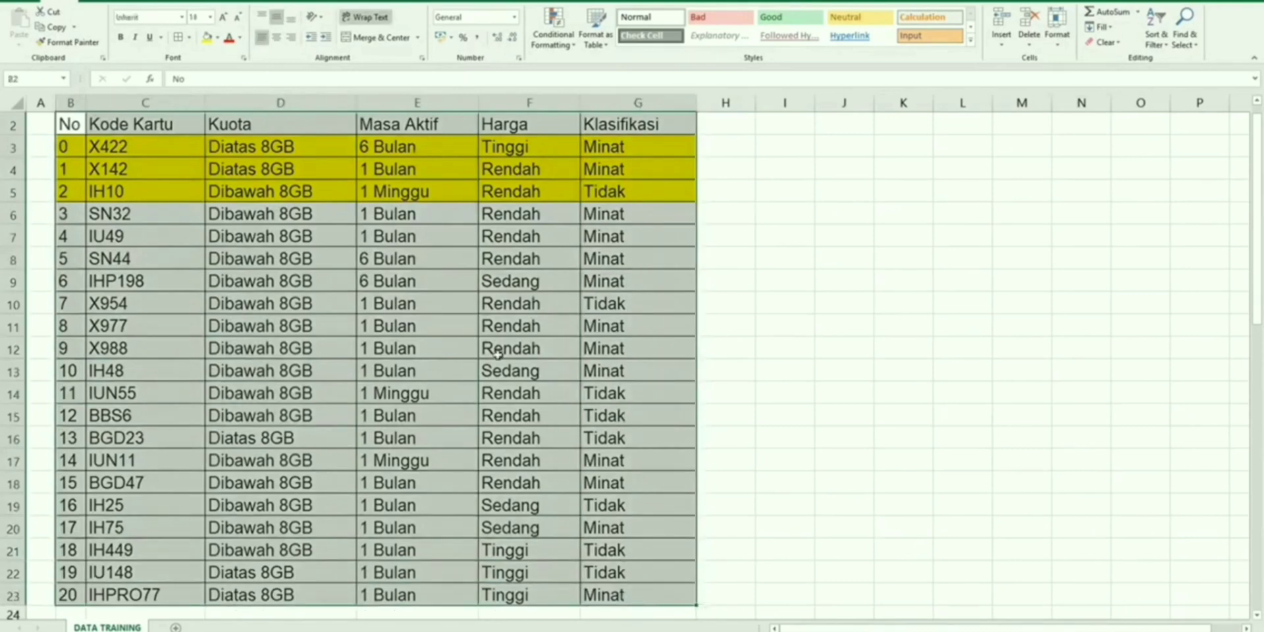
Examine the whole card data table, including its Kuota column and the calculation sections beneath it
{"action": "left_click", "coordinate": [309, 262]}
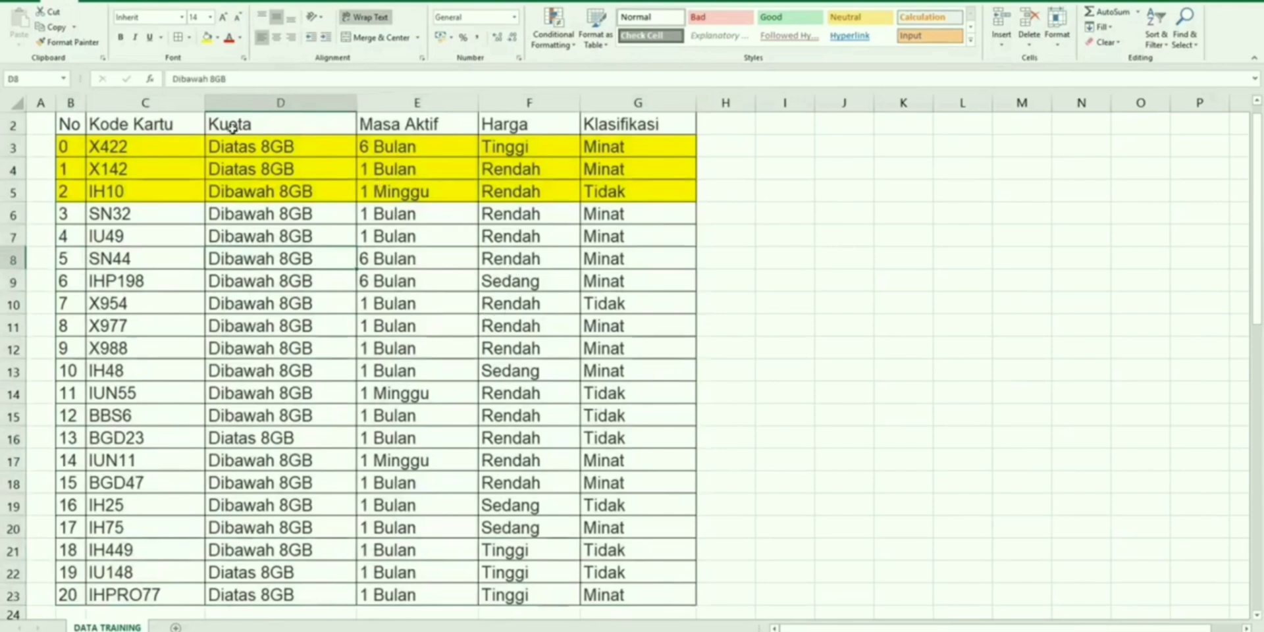
{"action": "left_click_drag", "start_coordinate": [161, 125], "coordinate": [289, 129]}
{"action": "left_click", "coordinate": [288, 236]}
{"action": "scroll", "coordinate": [297, 303], "scroll_direction": "down", "scroll_amount": 4}
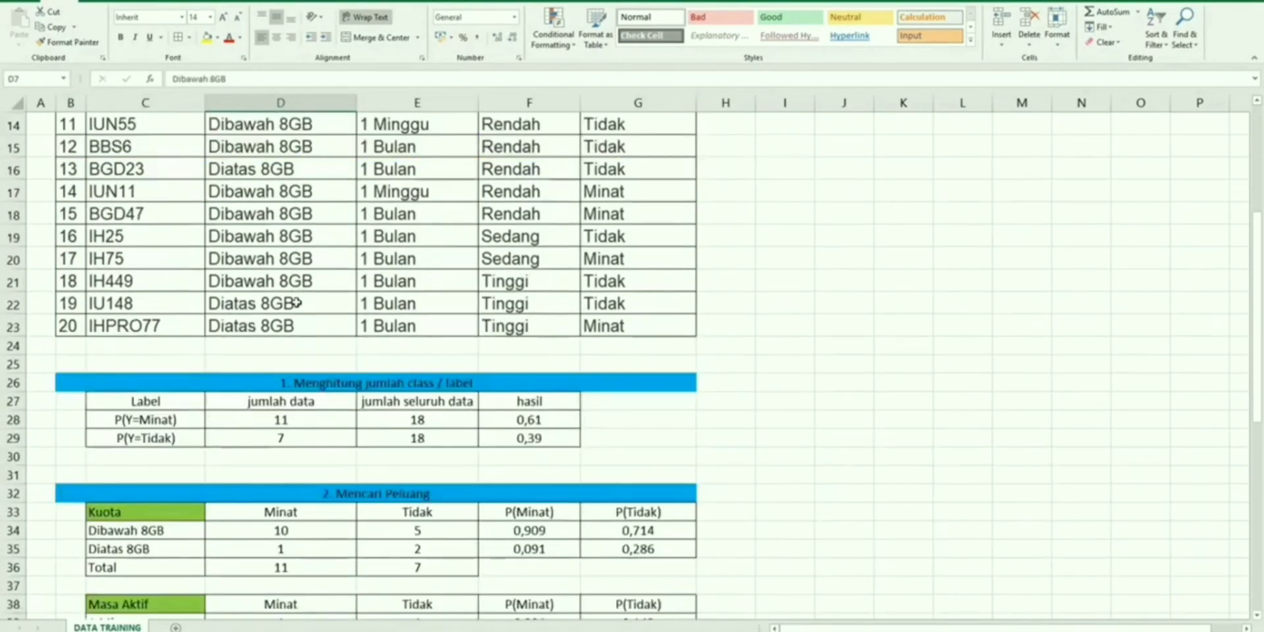
{"action": "scroll", "coordinate": [296, 303], "scroll_direction": "up", "scroll_amount": 4}
{"action": "scroll", "coordinate": [296, 302], "scroll_direction": "up", "scroll_amount": 1}
{"action": "scroll", "coordinate": [297, 303], "scroll_direction": "down", "scroll_amount": 1}
{"action": "scroll", "coordinate": [296, 302], "scroll_direction": "up", "scroll_amount": 1}
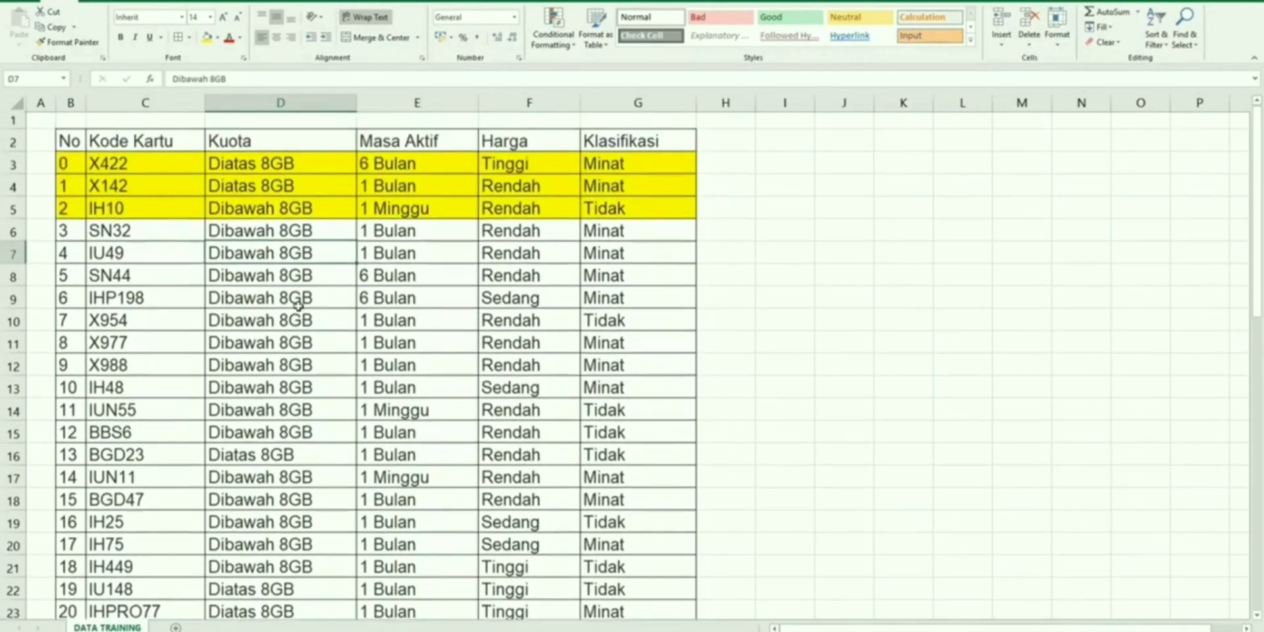
{"action": "left_click_drag", "start_coordinate": [69, 144], "coordinate": [643, 596]}
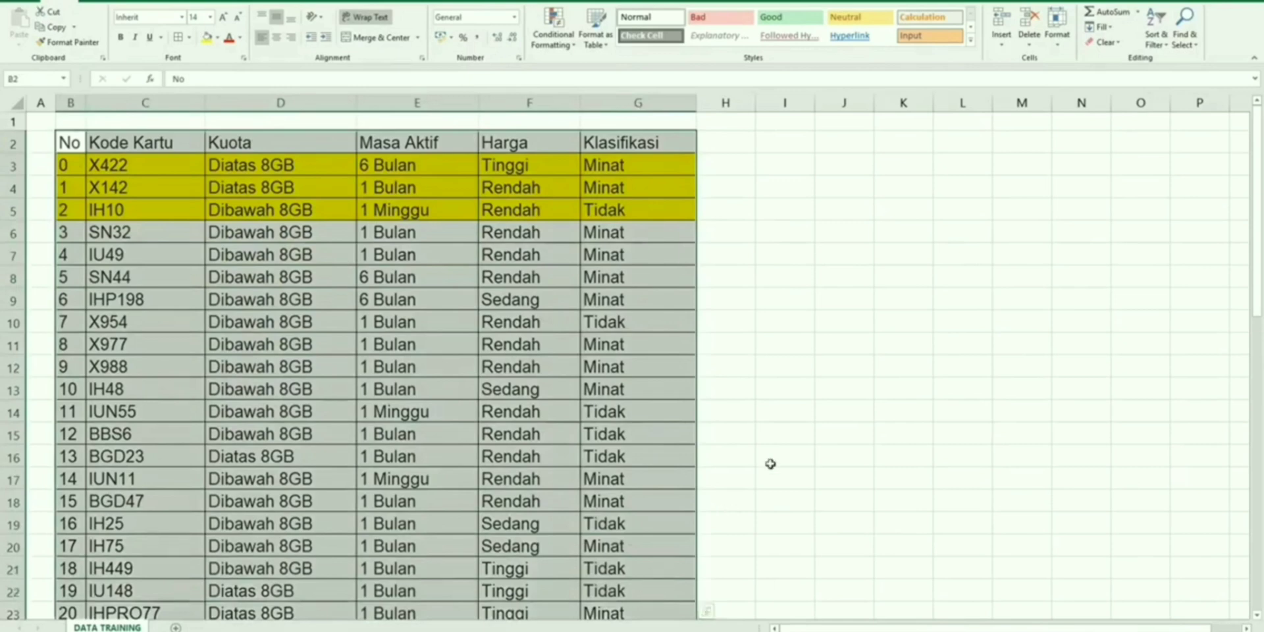
{"action": "left_click", "coordinate": [764, 312]}
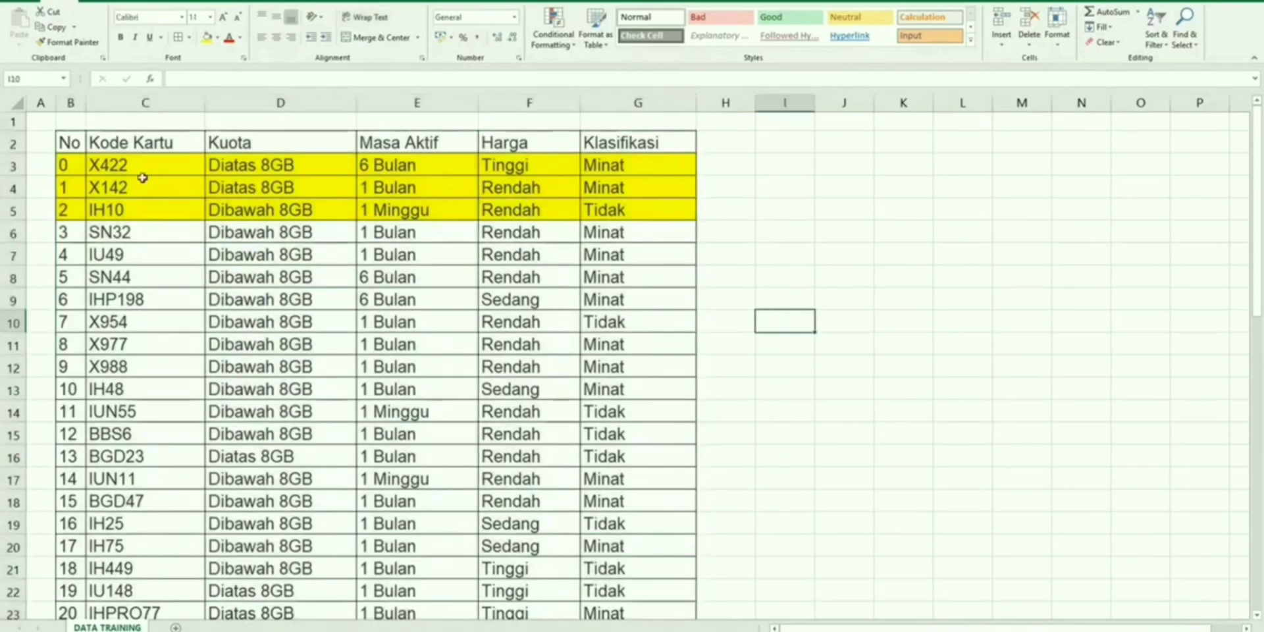
Examine the yellow-highlighted records numbered 0 to 2 and the remaining records numbered 3 to 20
{"action": "left_click_drag", "start_coordinate": [66, 169], "coordinate": [632, 200]}
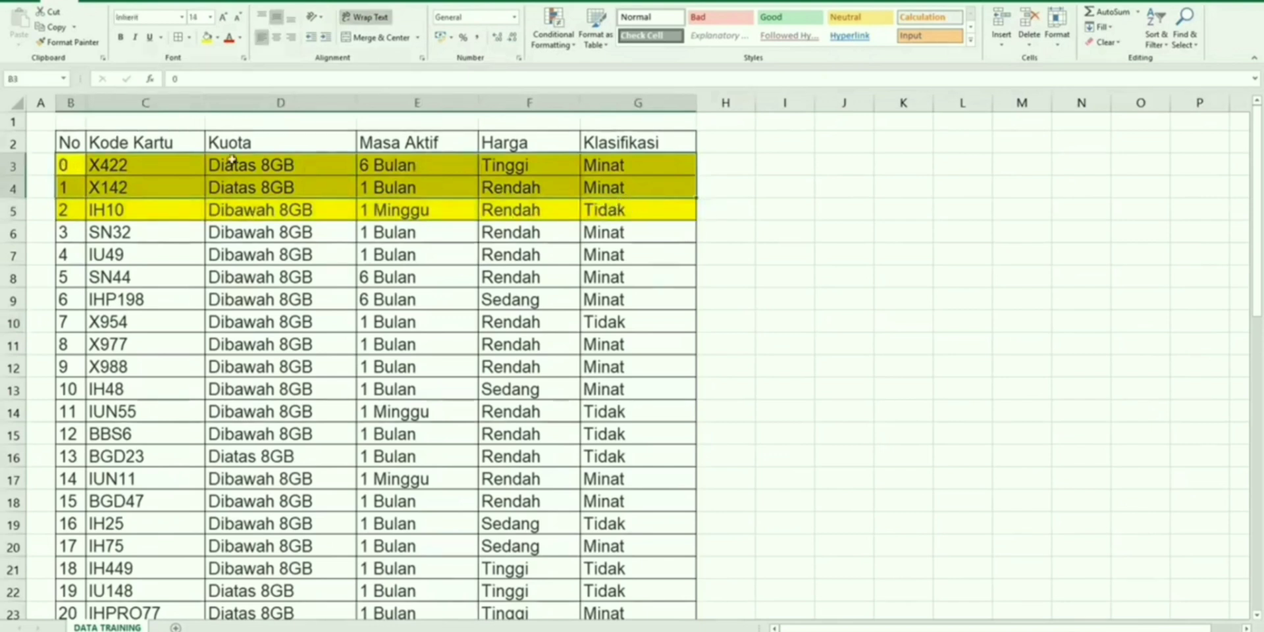
{"action": "left_click", "coordinate": [117, 211]}
{"action": "left_click_drag", "start_coordinate": [69, 170], "coordinate": [645, 207]}
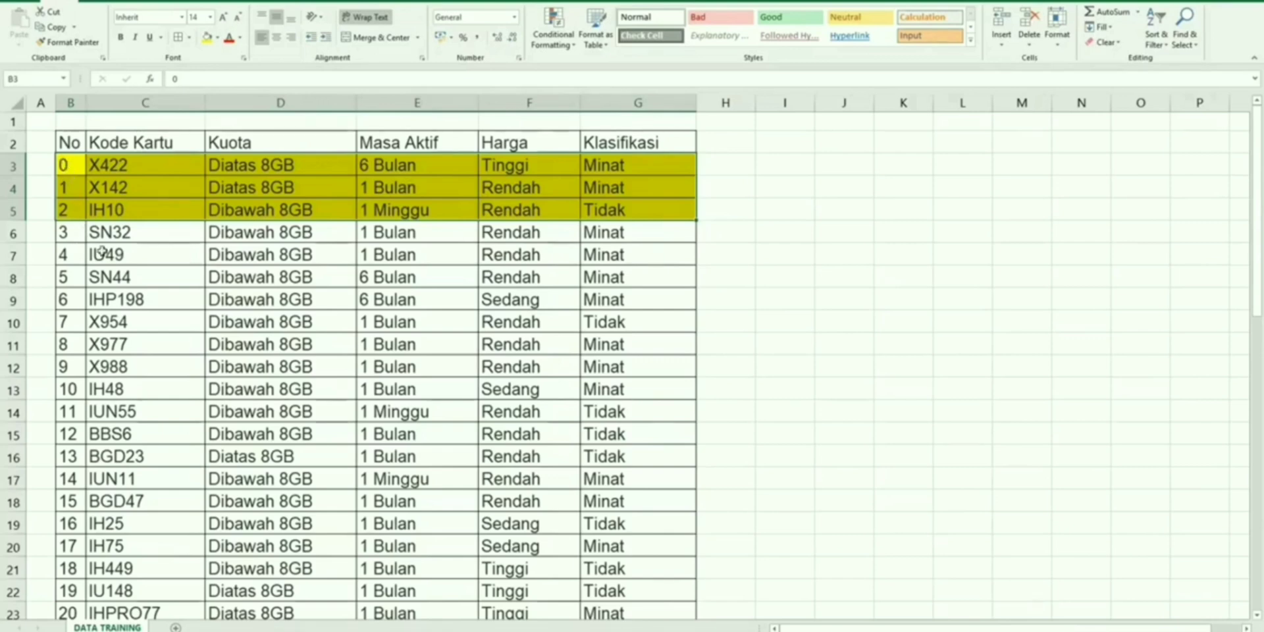
{"action": "scroll", "coordinate": [127, 276], "scroll_direction": "down", "scroll_amount": 1}
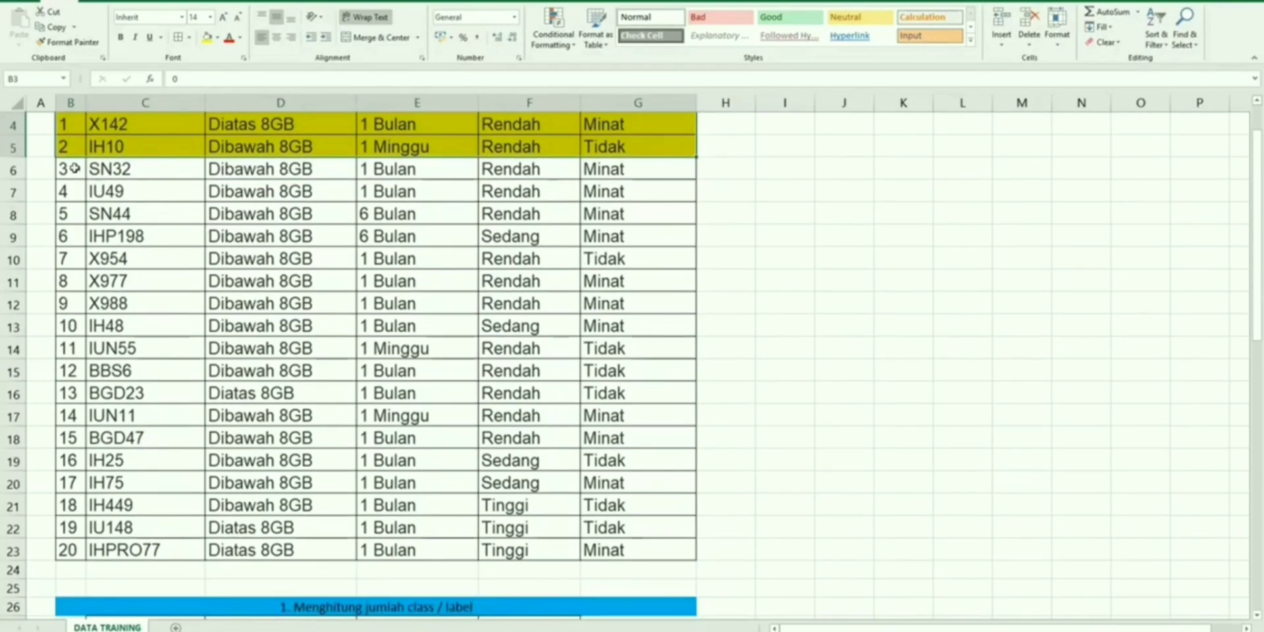
{"action": "mouse_move", "coordinate": [72, 168]}
{"action": "left_mouse_down"}
{"action": "mouse_move", "coordinate": [644, 485]}
{"action": "mouse_move", "coordinate": [649, 550]}
{"action": "left_mouse_up"}
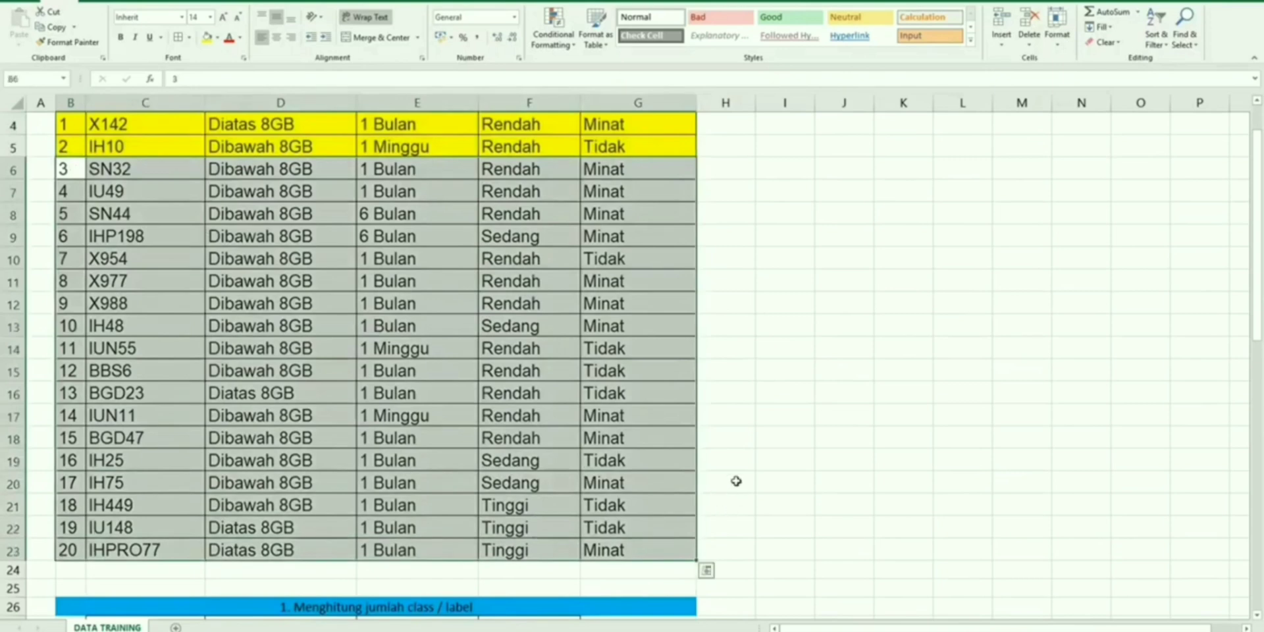
Review the Klasifikasi values of records 3 to 20 alongside the "Menghitung jumlah class / label" table
{"action": "scroll", "coordinate": [817, 470], "scroll_direction": "down", "scroll_amount": 4}
{"action": "scroll", "coordinate": [819, 467], "scroll_direction": "up", "scroll_amount": 1}
{"action": "scroll", "coordinate": [818, 467], "scroll_direction": "up", "scroll_amount": 1}
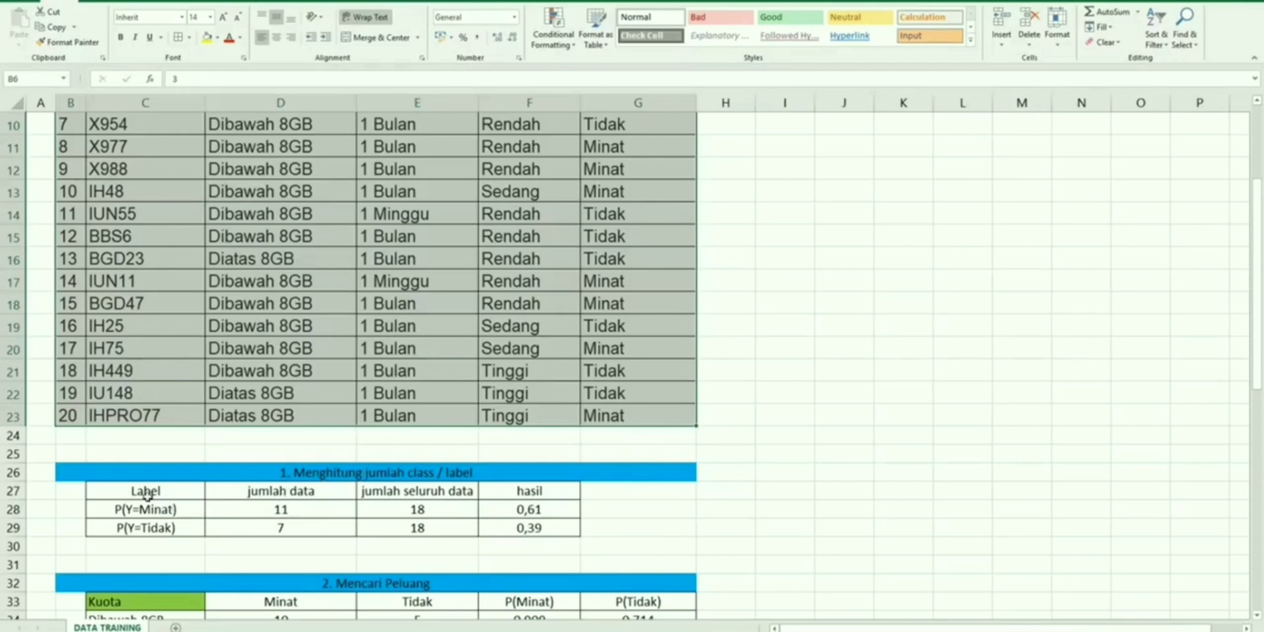
{"action": "scroll", "coordinate": [178, 489], "scroll_direction": "up", "scroll_amount": 1}
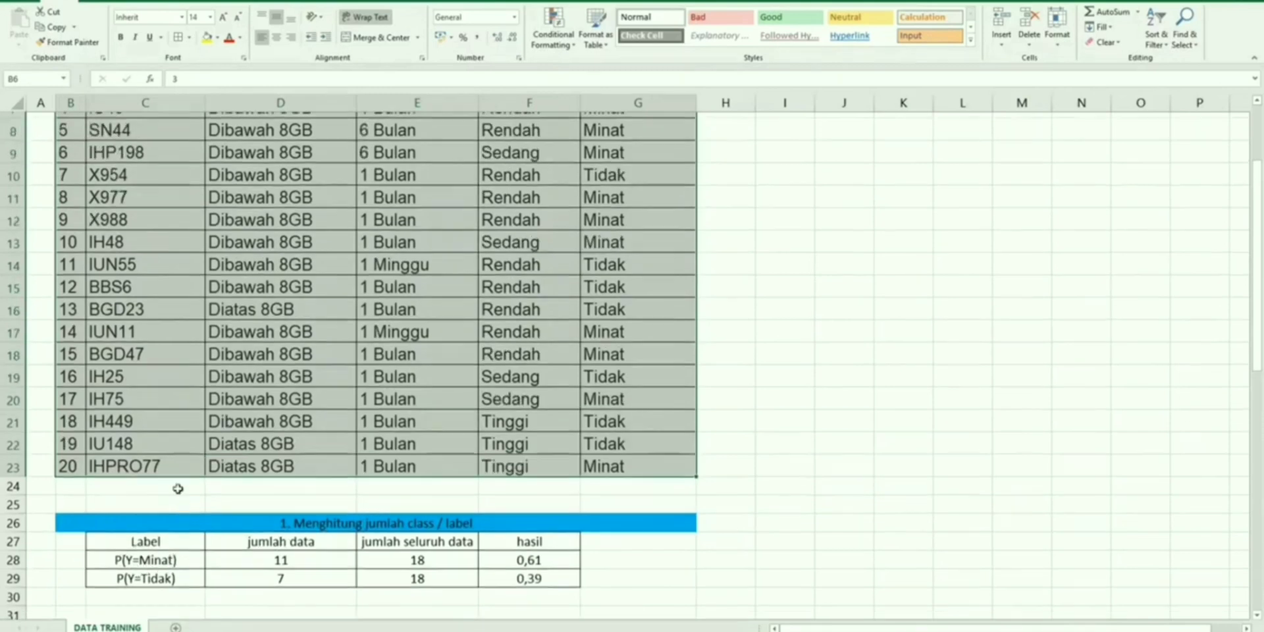
{"action": "scroll", "coordinate": [369, 488], "scroll_direction": "up", "scroll_amount": 1}
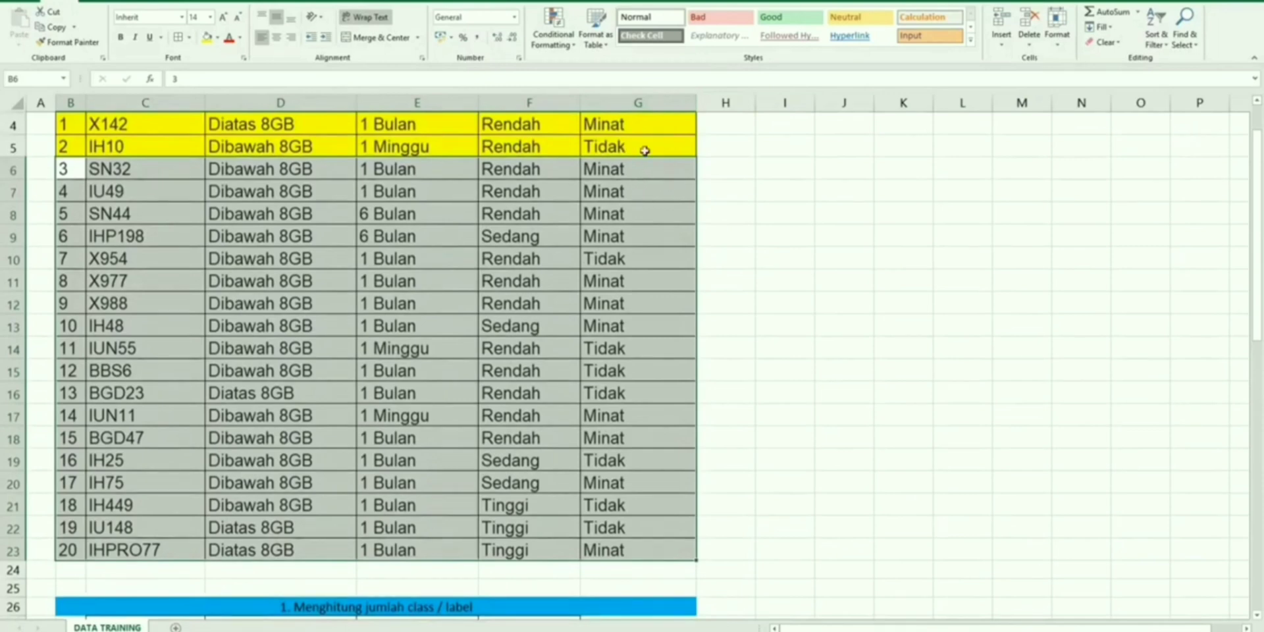
{"action": "scroll", "coordinate": [643, 234], "scroll_direction": "down", "scroll_amount": 1}
{"action": "scroll", "coordinate": [649, 217], "scroll_direction": "up", "scroll_amount": 1}
{"action": "left_click_drag", "start_coordinate": [612, 169], "coordinate": [605, 553]}
{"action": "scroll", "coordinate": [605, 557], "scroll_direction": "down", "scroll_amount": 2}
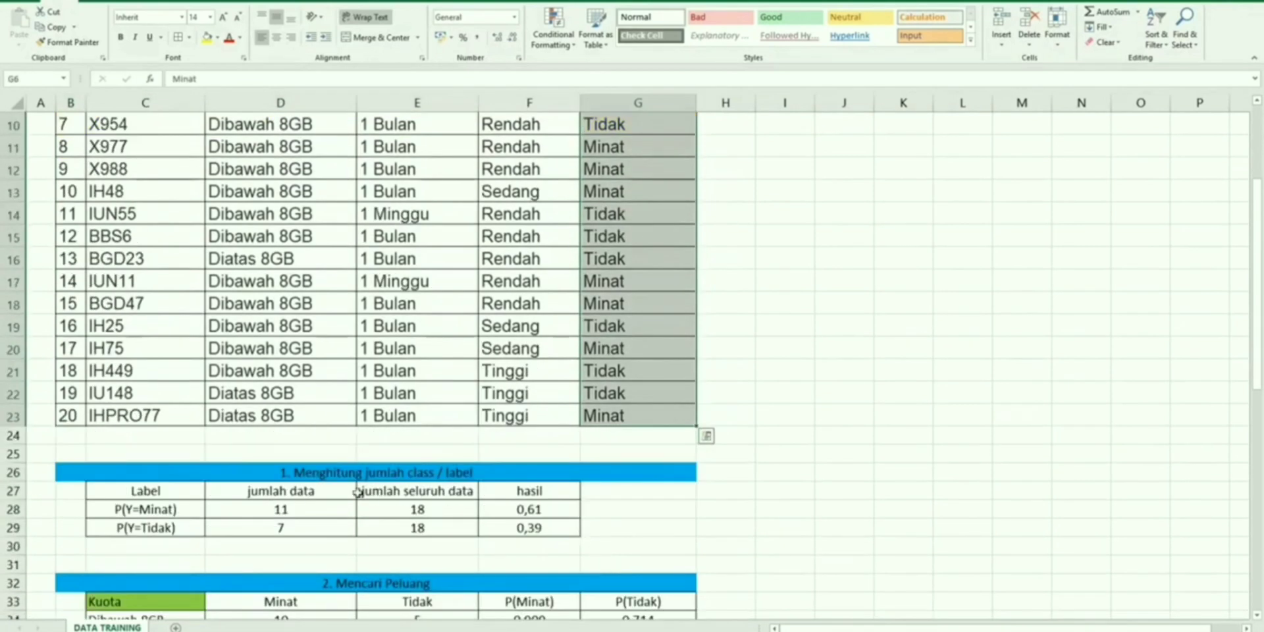
Inspect the Minat count formula and compare the P(Y=Minat) and P(Y=Tidak) labels with the Klasifikasi column
{"action": "left_click", "coordinate": [280, 509]}
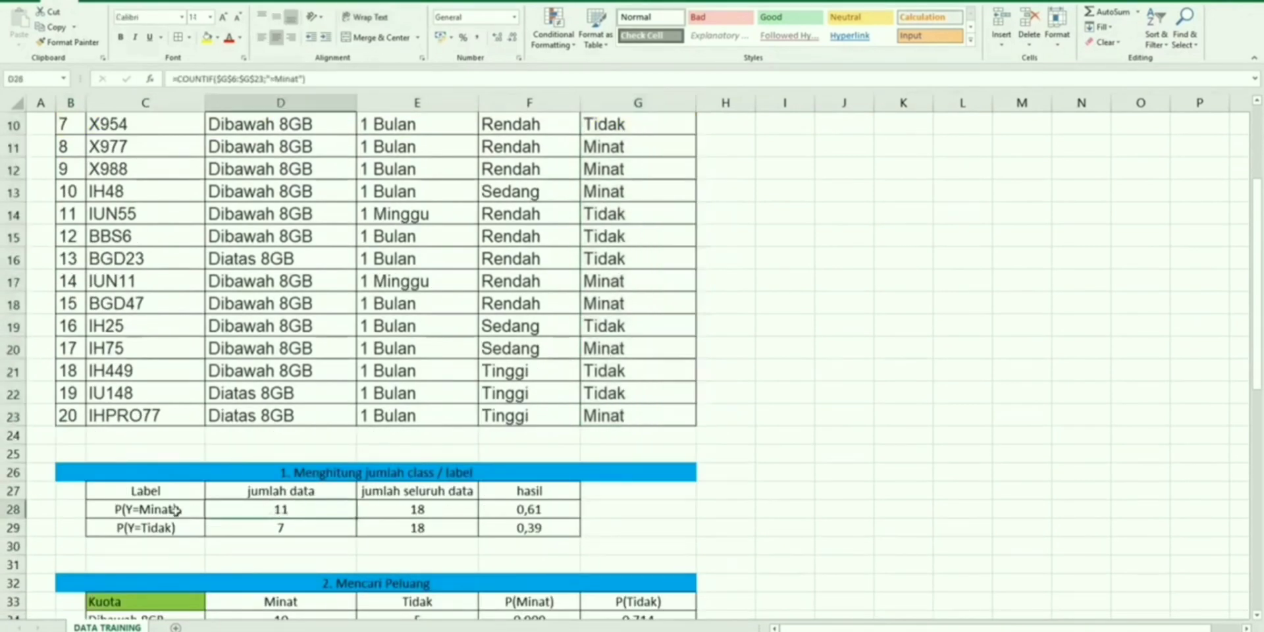
{"action": "left_click", "coordinate": [172, 510]}
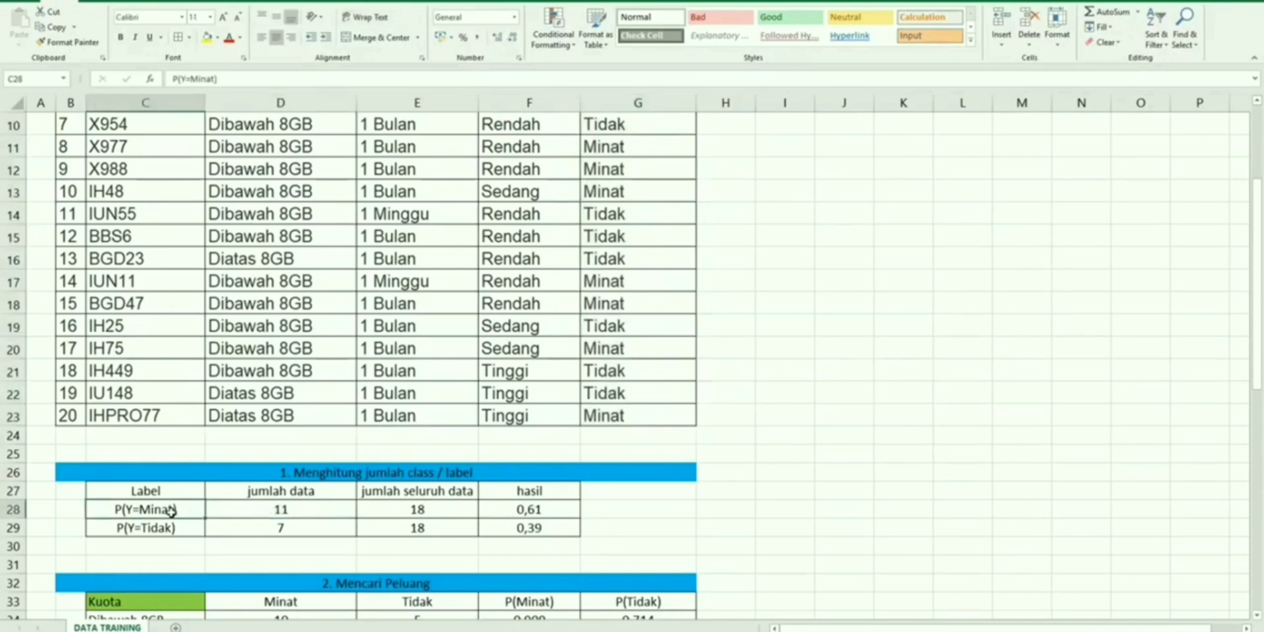
{"action": "left_click", "coordinate": [243, 528]}
{"action": "left_click", "coordinate": [148, 529]}
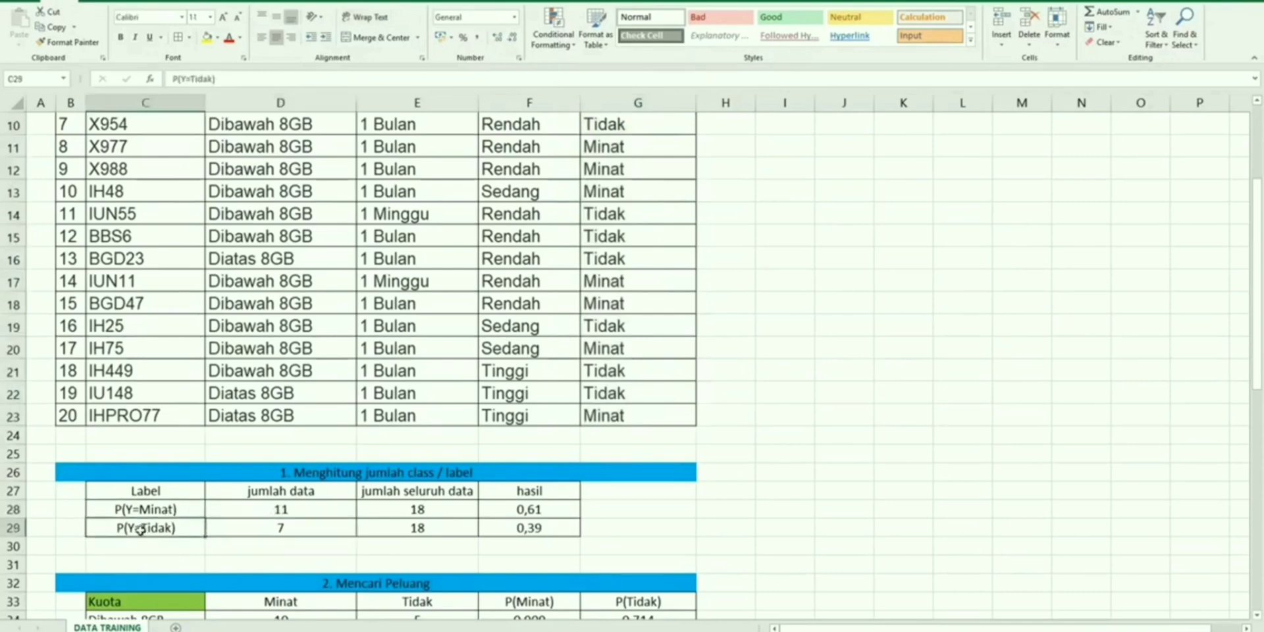
{"action": "scroll", "coordinate": [465, 539], "scroll_direction": "up", "scroll_amount": 3}
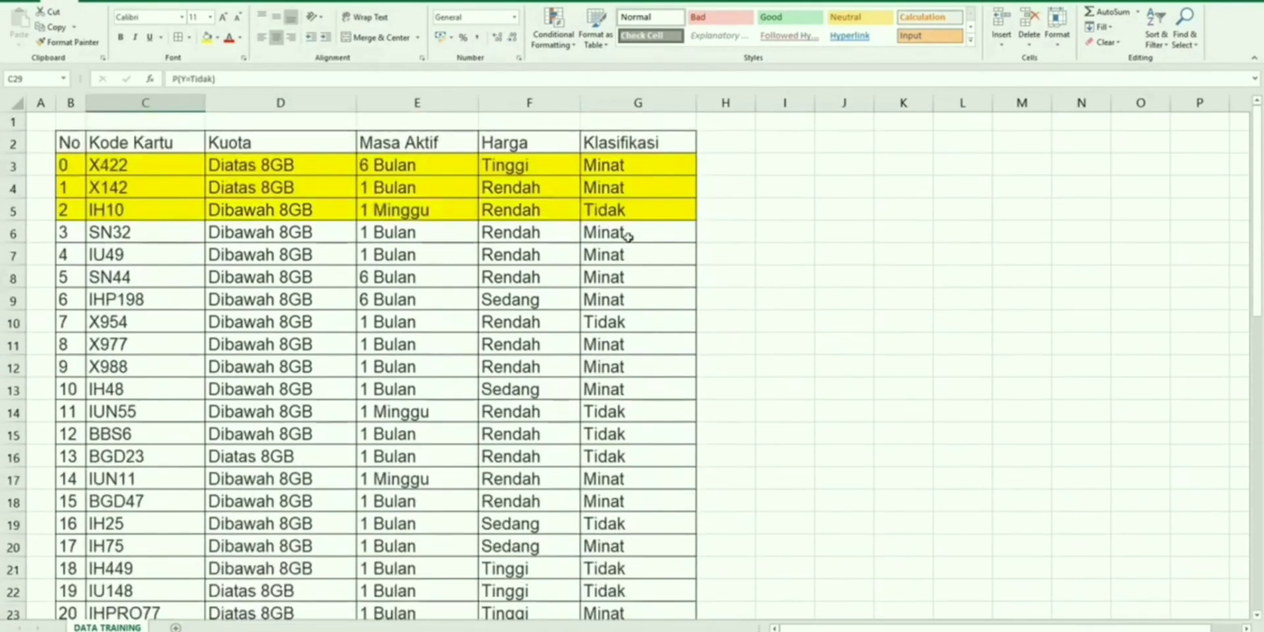
{"action": "left_click_drag", "start_coordinate": [631, 235], "coordinate": [593, 522]}
{"action": "scroll", "coordinate": [141, 245], "scroll_direction": "down", "scroll_amount": 3}
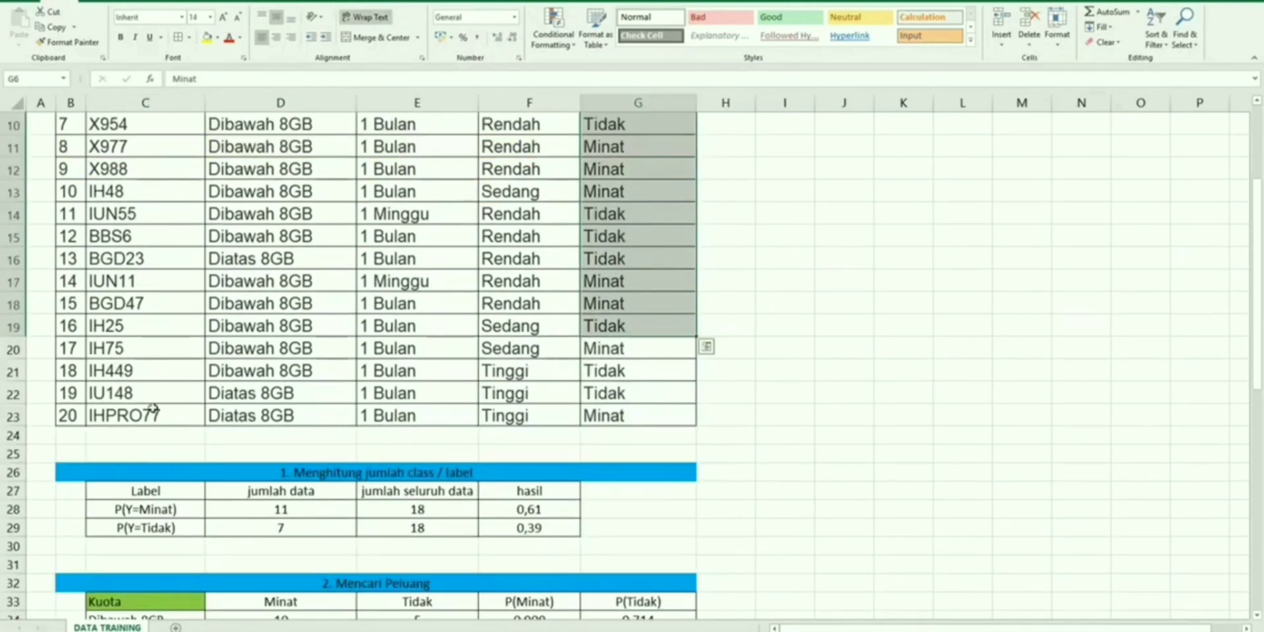
Inspect the jumlah data, jumlah seluruh data and hasil cells for both P(Y=Minat) and P(Y=Tidak)
{"action": "left_click", "coordinate": [302, 430]}
{"action": "left_click", "coordinate": [411, 510]}
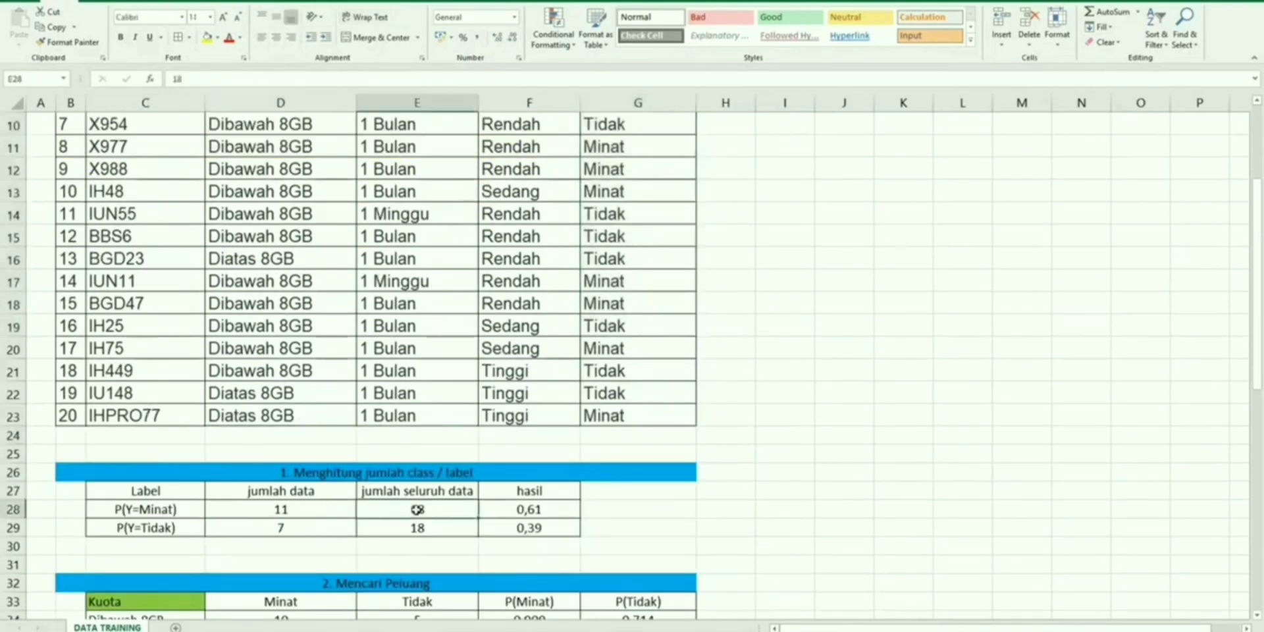
{"action": "left_click", "coordinate": [416, 526]}
{"action": "left_click", "coordinate": [417, 510]}
{"action": "left_click", "coordinate": [265, 514]}
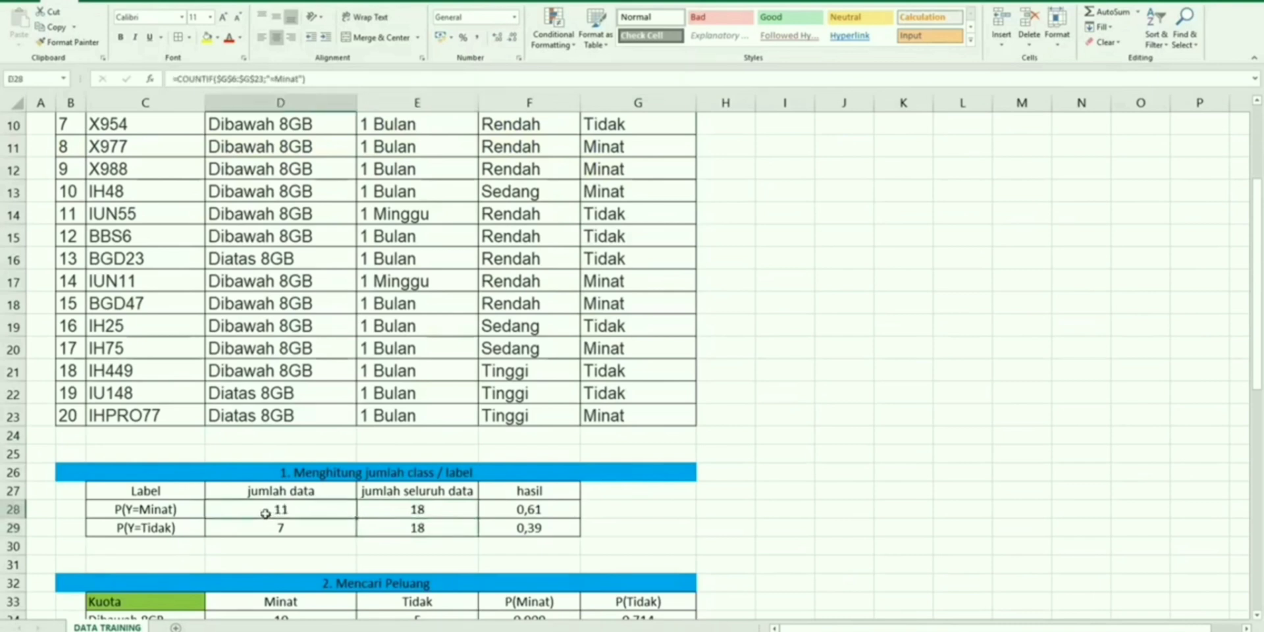
{"action": "left_click", "coordinate": [438, 510]}
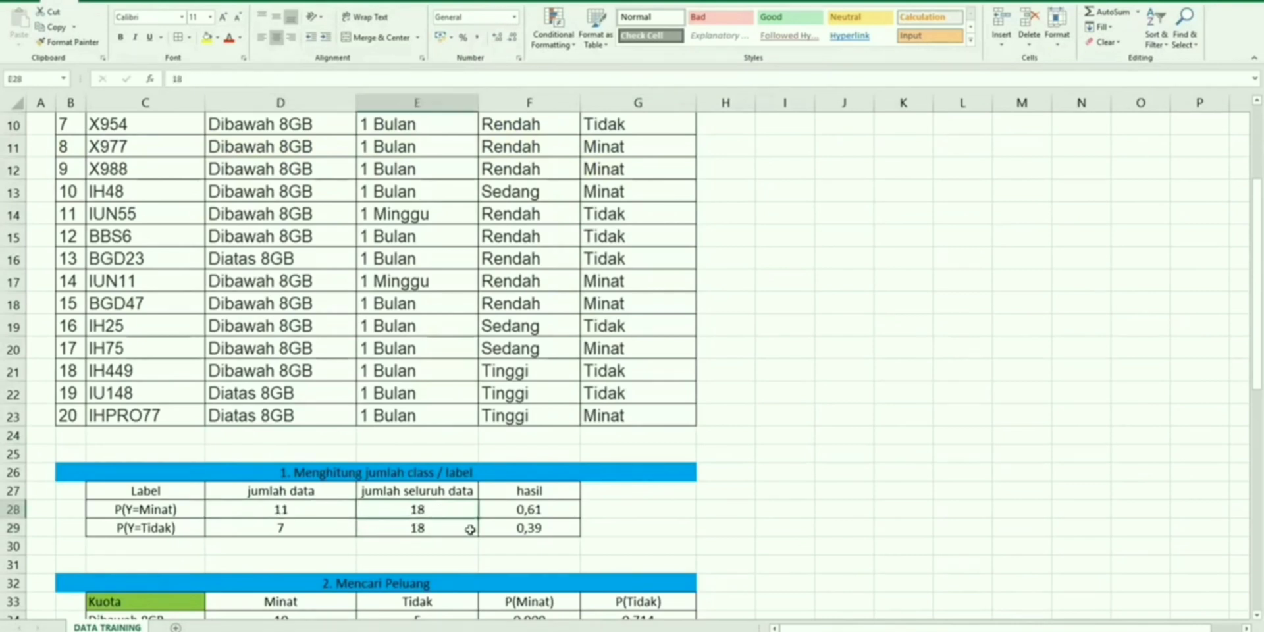
{"action": "left_click", "coordinate": [542, 511]}
{"action": "left_click", "coordinate": [283, 528]}
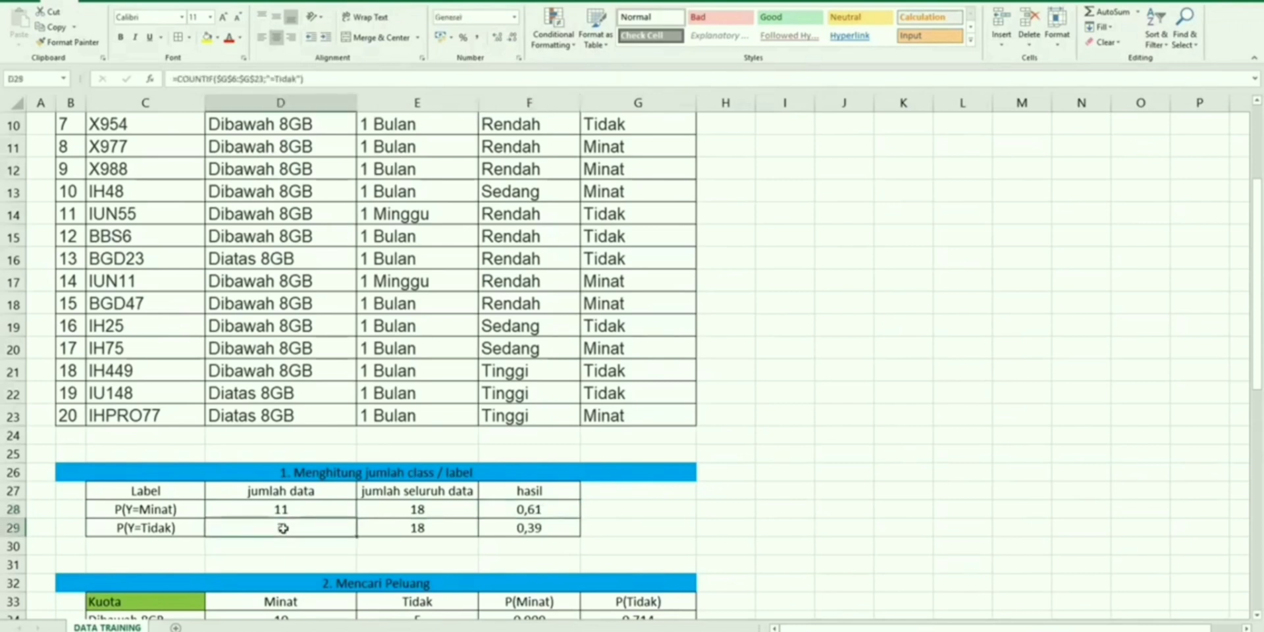
{"action": "left_click", "coordinate": [436, 530]}
{"action": "left_click", "coordinate": [527, 537]}
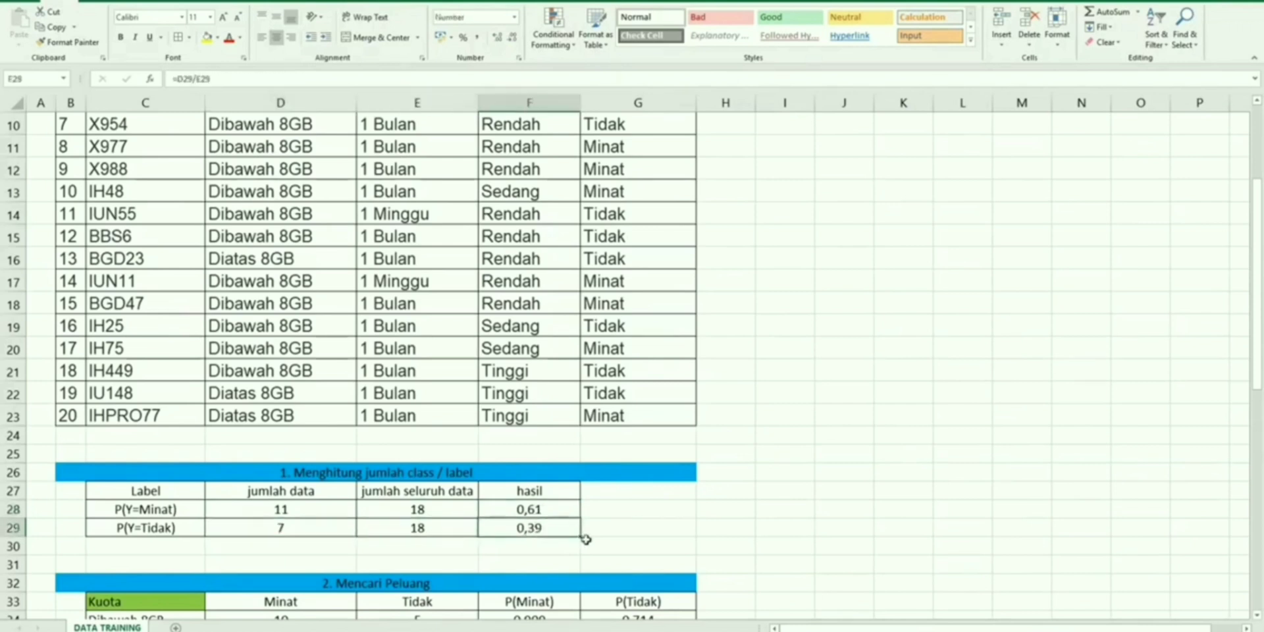
Review the complete class count section and the "Mencari Peluang" section with its Kuota, Masa Aktif and Harga tables
{"action": "scroll", "coordinate": [587, 522], "scroll_direction": "down", "scroll_amount": 2}
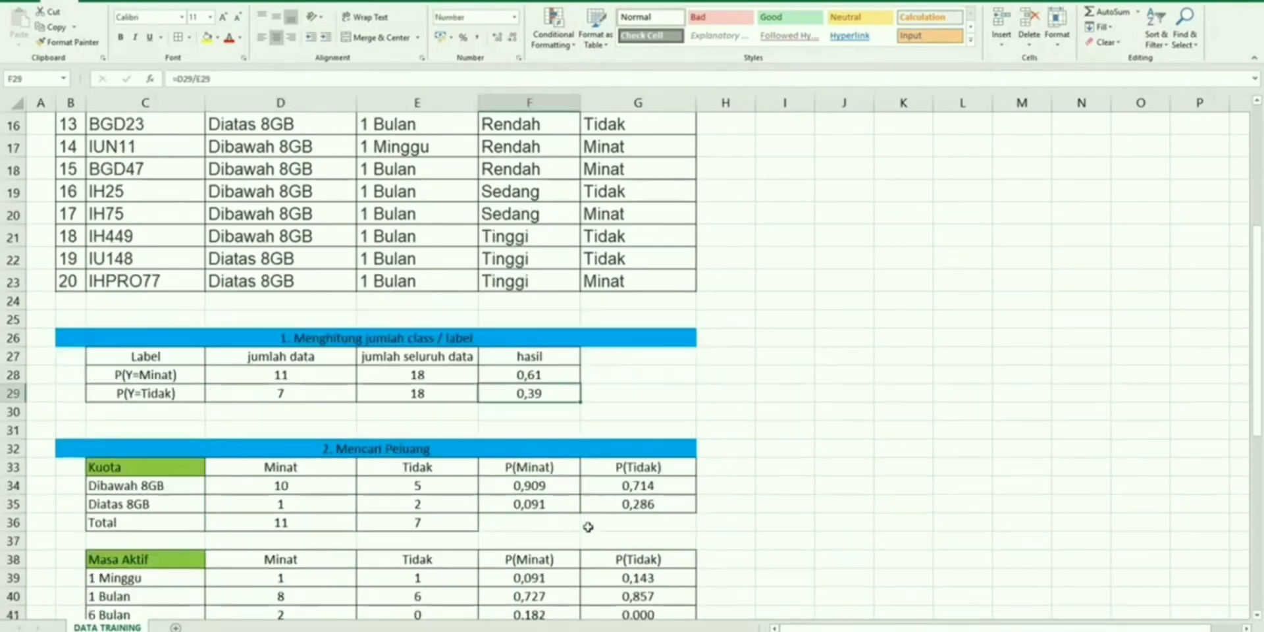
{"action": "scroll", "coordinate": [586, 500], "scroll_direction": "down", "scroll_amount": 1}
{"action": "left_click_drag", "start_coordinate": [727, 332], "coordinate": [79, 267]}
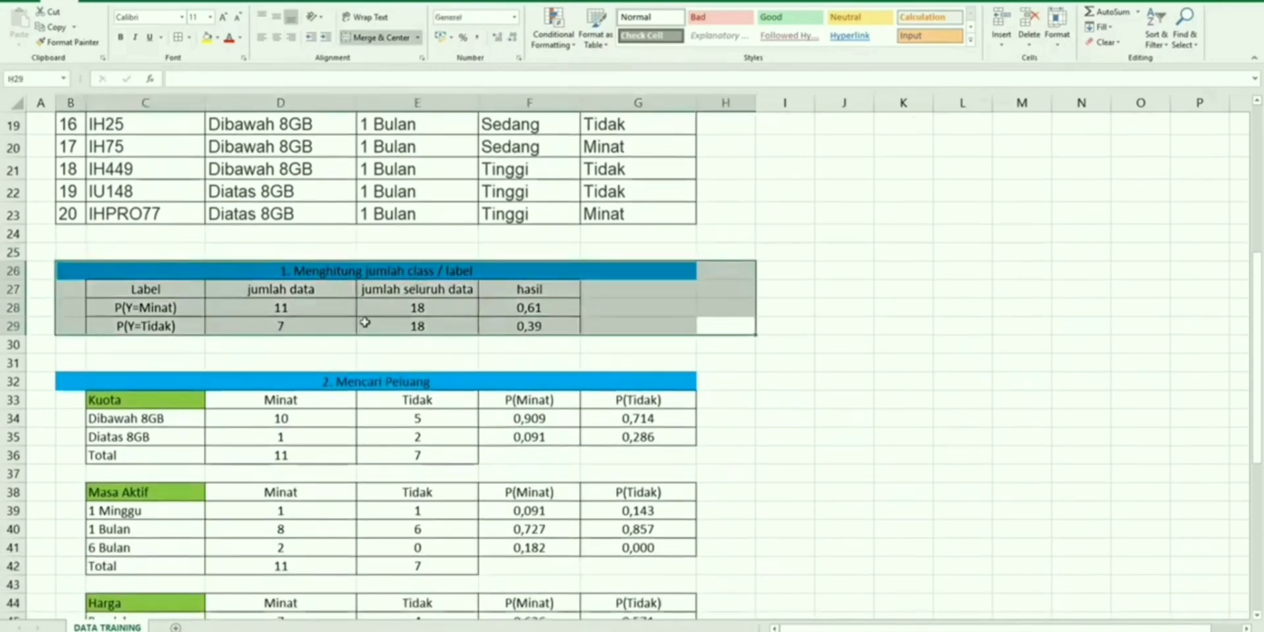
{"action": "left_click", "coordinate": [208, 361]}
{"action": "scroll", "coordinate": [208, 362], "scroll_direction": "down", "scroll_amount": 2}
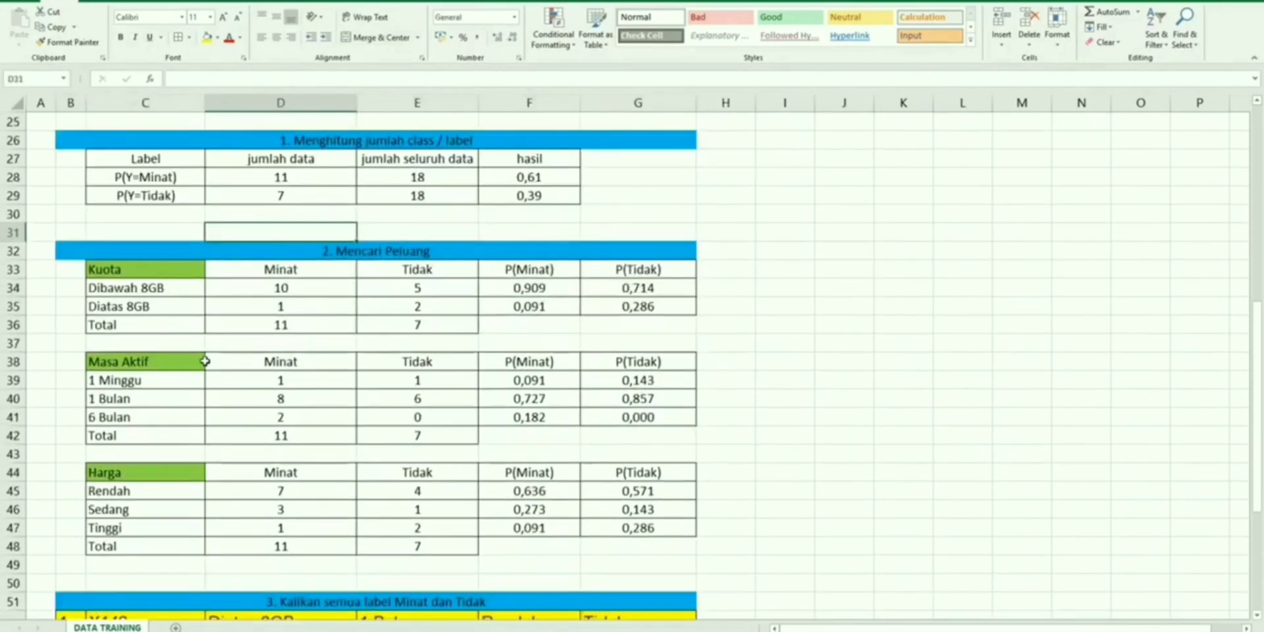
{"action": "left_click", "coordinate": [320, 258]}
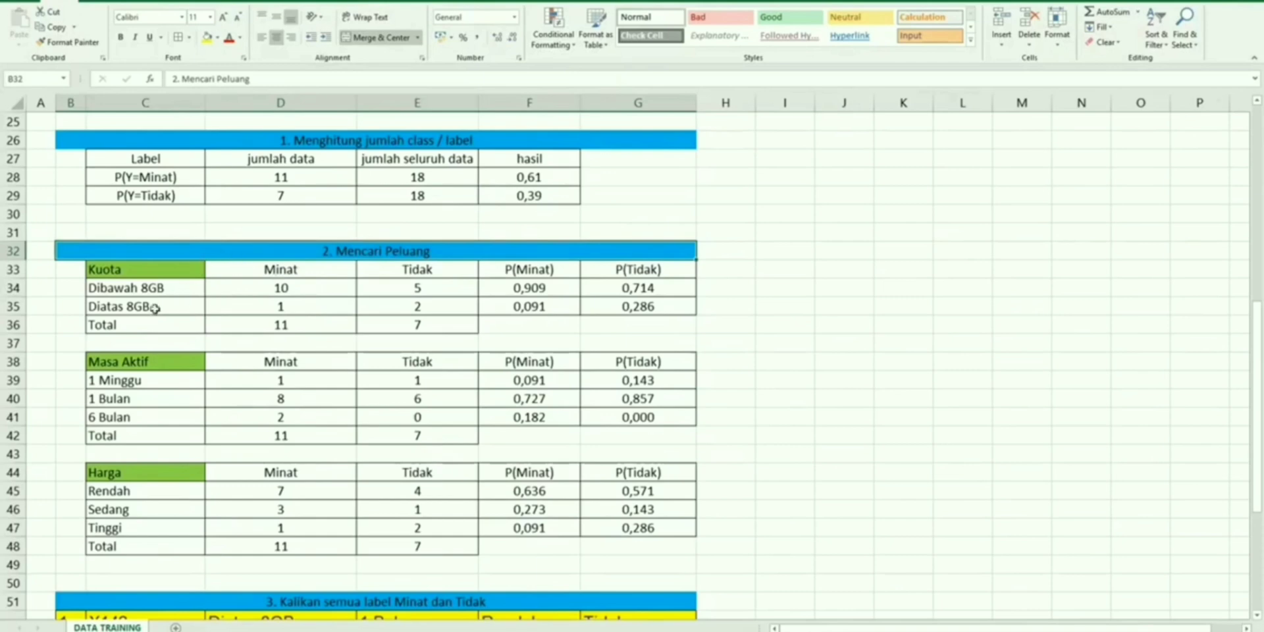
Examine the Kuota, Masa Aktif and Harga attribute columns in the card data table
{"action": "scroll", "coordinate": [250, 345], "scroll_direction": "up", "scroll_amount": 8}
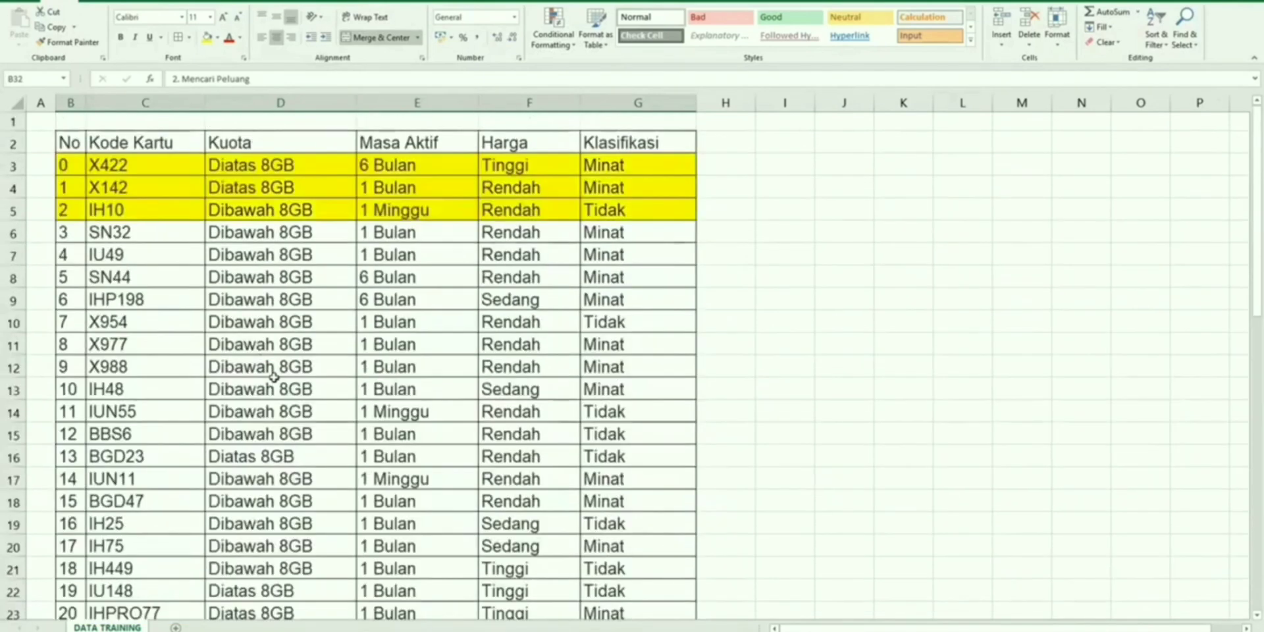
{"action": "left_click", "coordinate": [267, 152]}
{"action": "left_click_drag", "start_coordinate": [268, 153], "coordinate": [279, 591]}
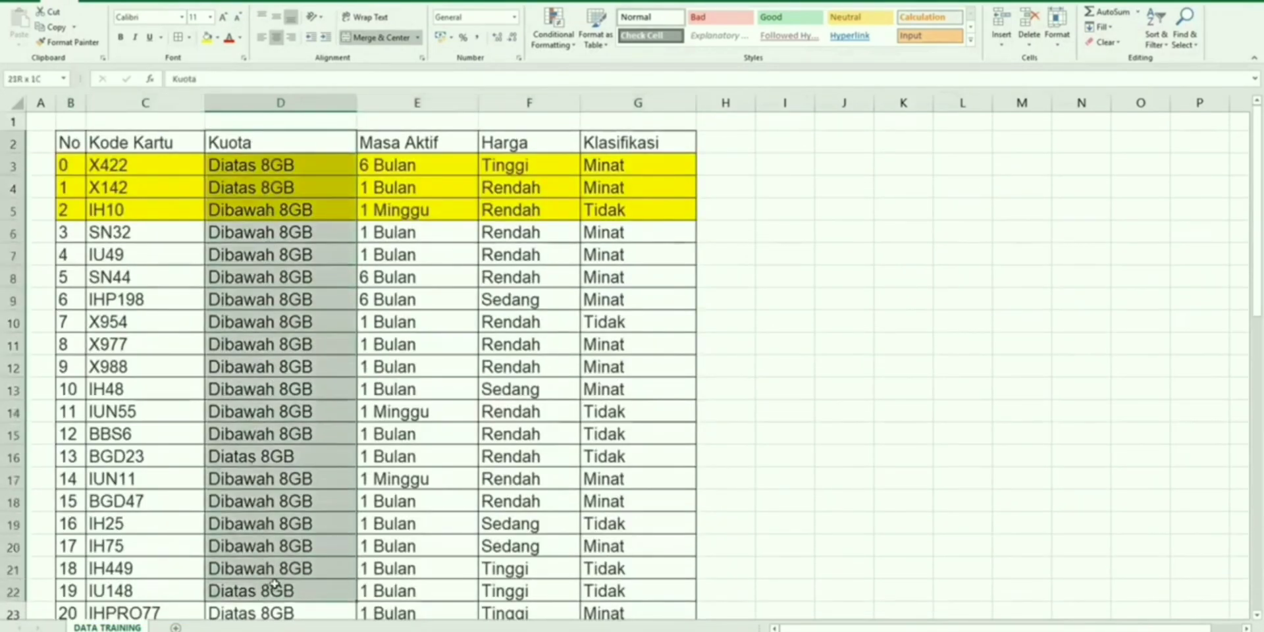
{"action": "left_click_drag", "start_coordinate": [419, 145], "coordinate": [413, 589]}
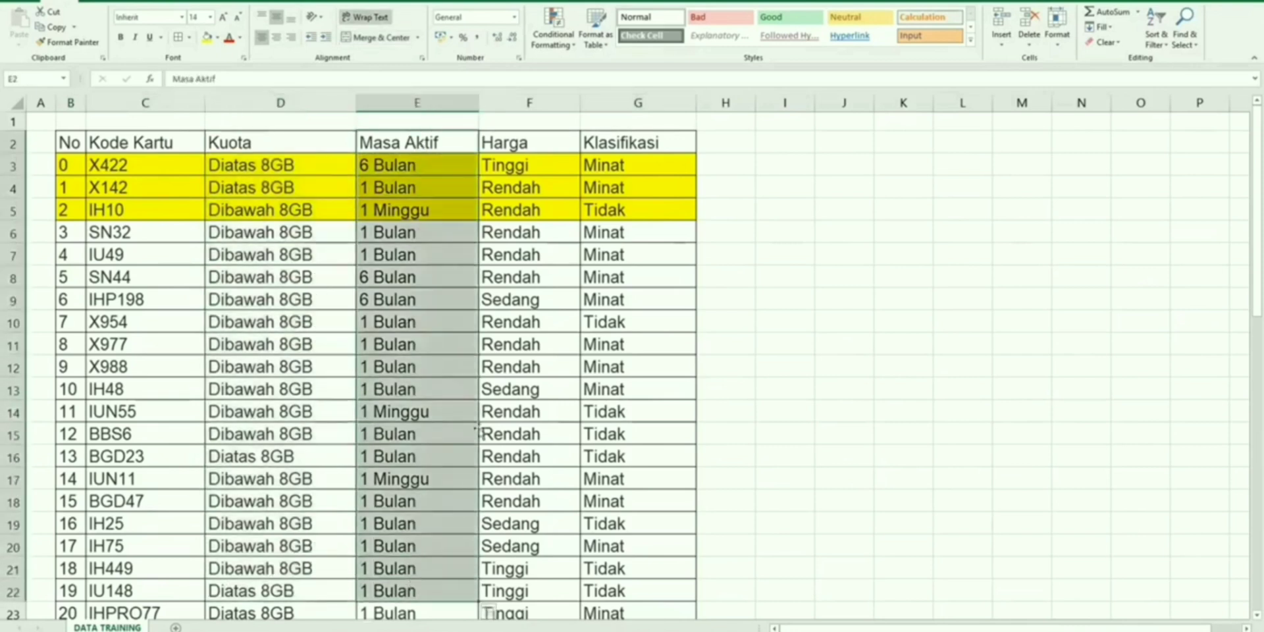
{"action": "left_click_drag", "start_coordinate": [531, 142], "coordinate": [520, 596]}
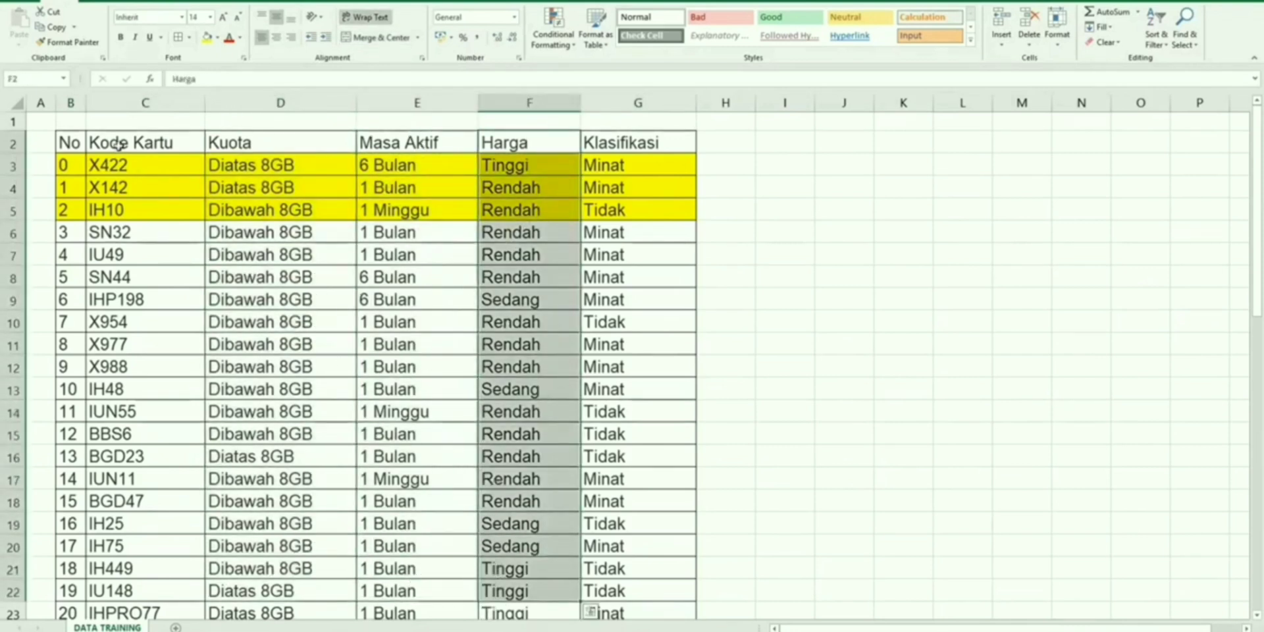
Go through the column headers from Kode Kartu to Klasifikasi and check the Klasifikasi values down to record 3
{"action": "left_click_drag", "start_coordinate": [119, 147], "coordinate": [122, 347]}
{"action": "left_click", "coordinate": [270, 148]}
{"action": "left_click", "coordinate": [402, 143]}
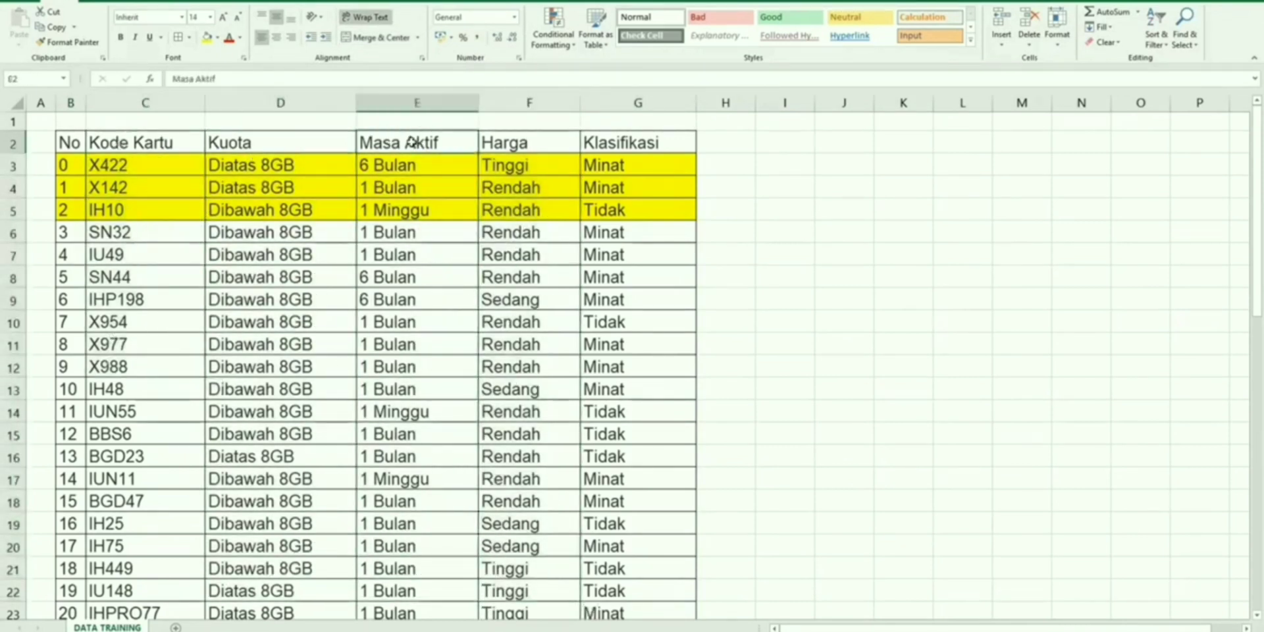
{"action": "left_click", "coordinate": [484, 142]}
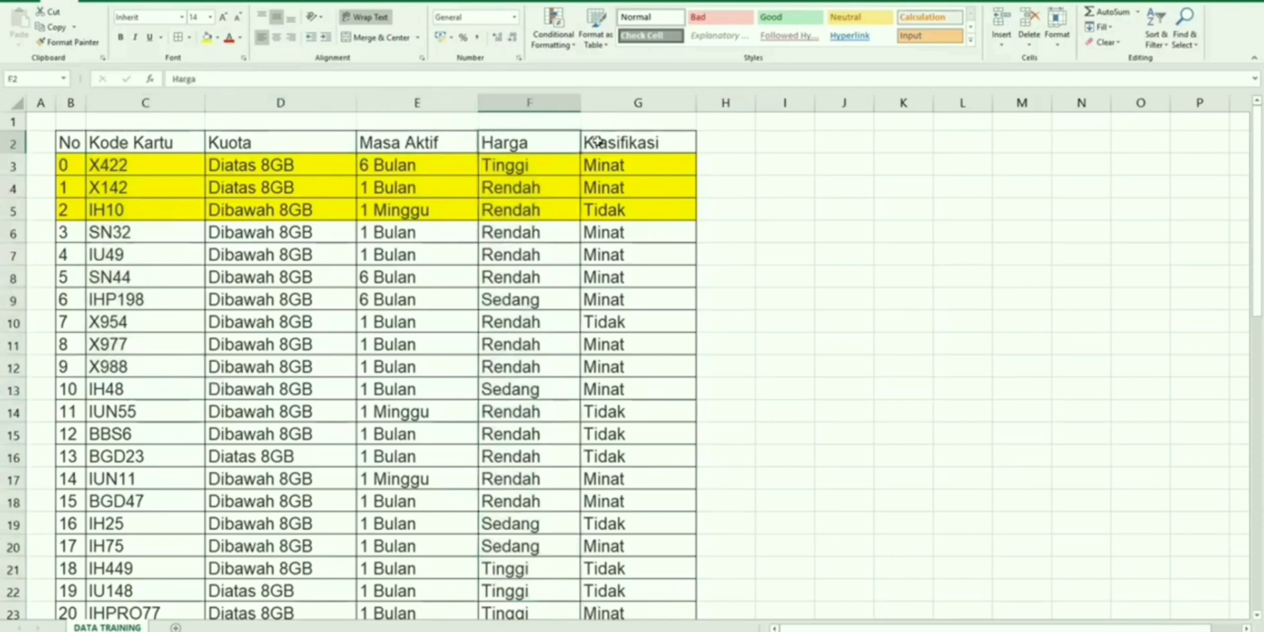
{"action": "left_click_drag", "start_coordinate": [614, 143], "coordinate": [605, 388]}
{"action": "left_click", "coordinate": [768, 153]}
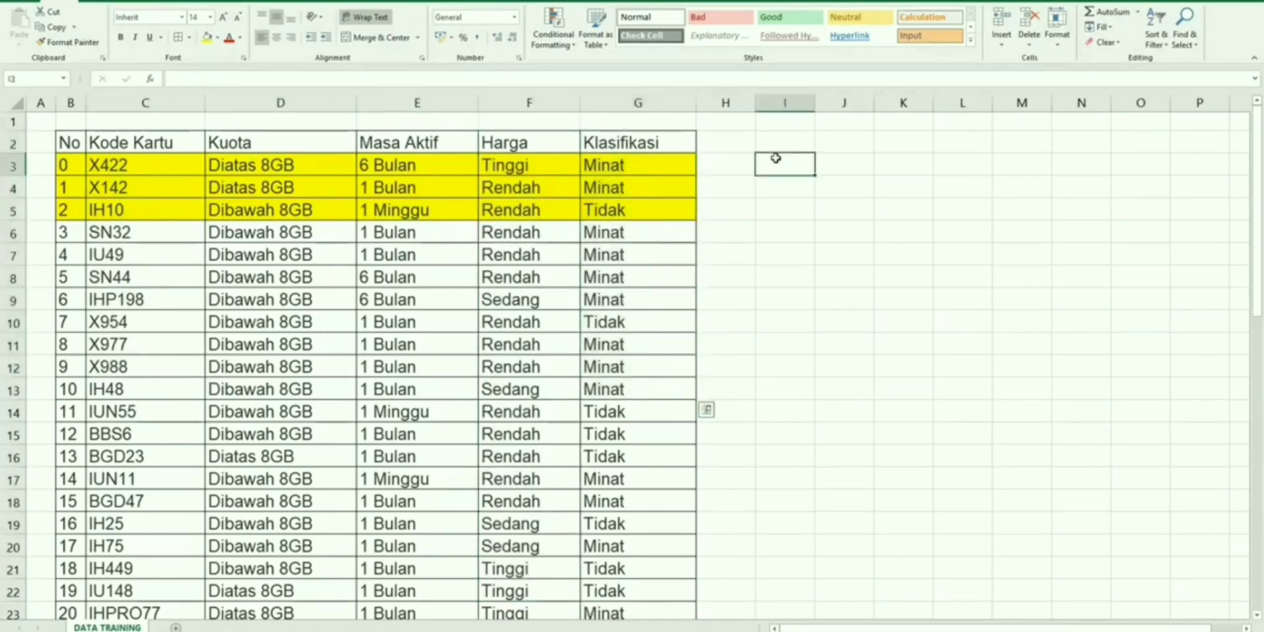
{"action": "left_click", "coordinate": [655, 145]}
{"action": "key", "text": "Down"}
{"action": "key", "text": "Down"}
{"action": "key", "text": "Down"}
{"action": "key", "text": "Down"}
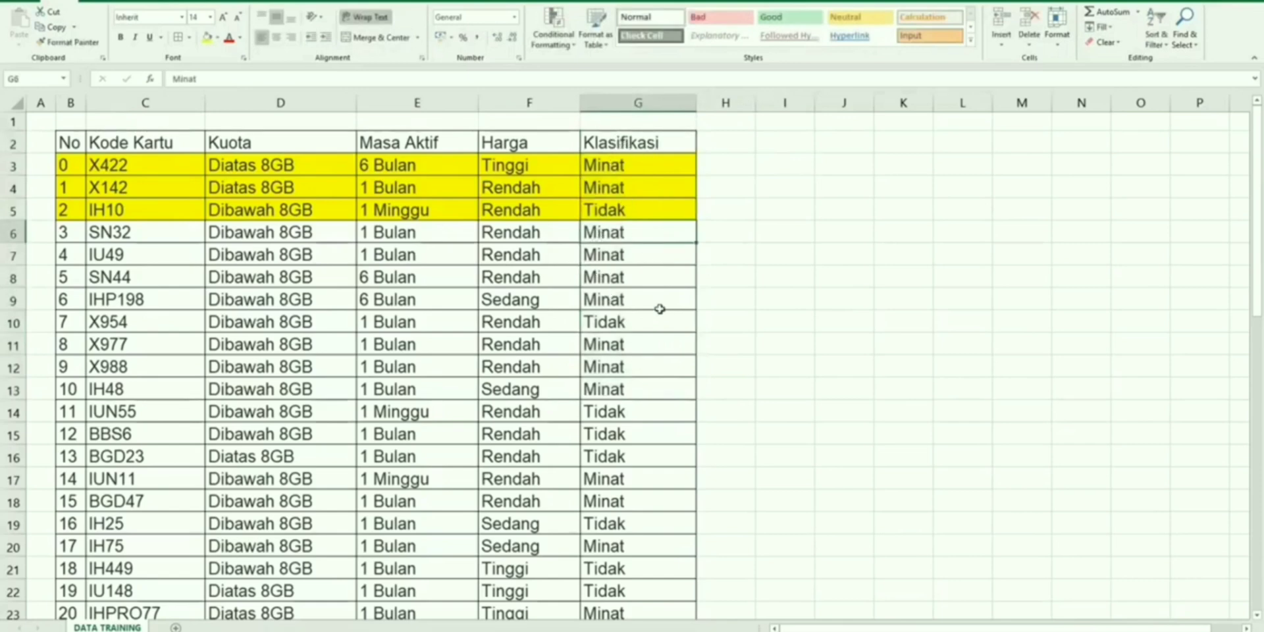
Compare the Kuota heading under "Mencari Peluang" with the full Kuota column of the card data table, from its header through record 20
{"action": "scroll", "coordinate": [583, 285], "scroll_direction": "down", "scroll_amount": 3}
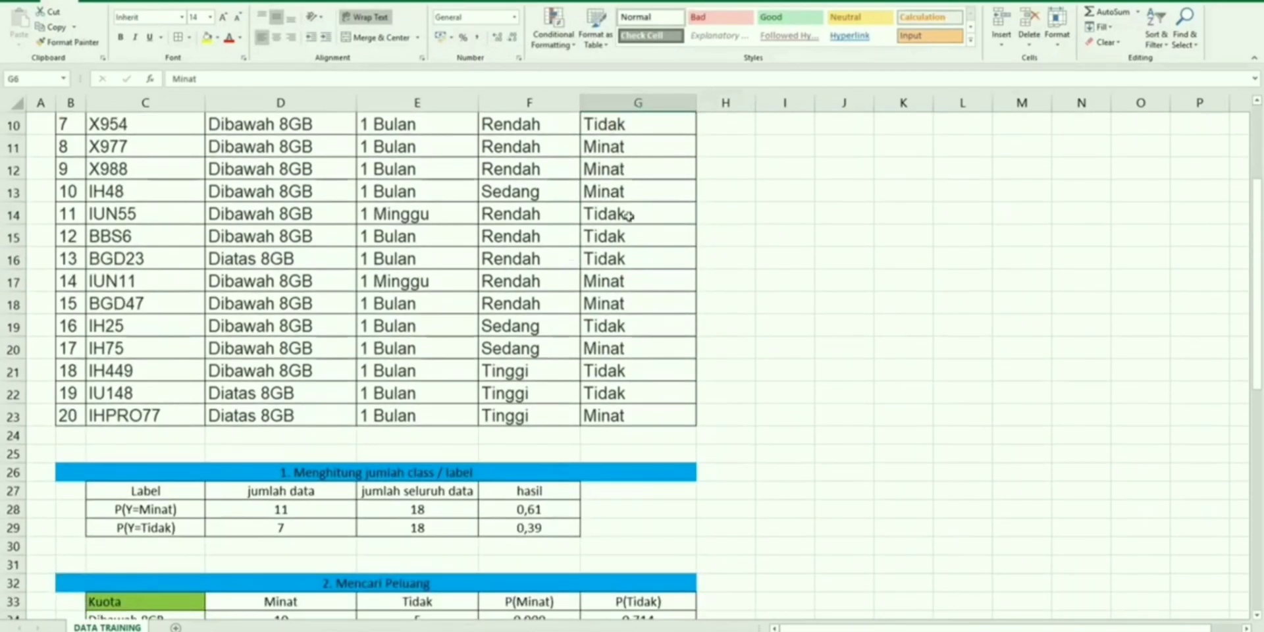
{"action": "scroll", "coordinate": [527, 316], "scroll_direction": "down", "scroll_amount": 2}
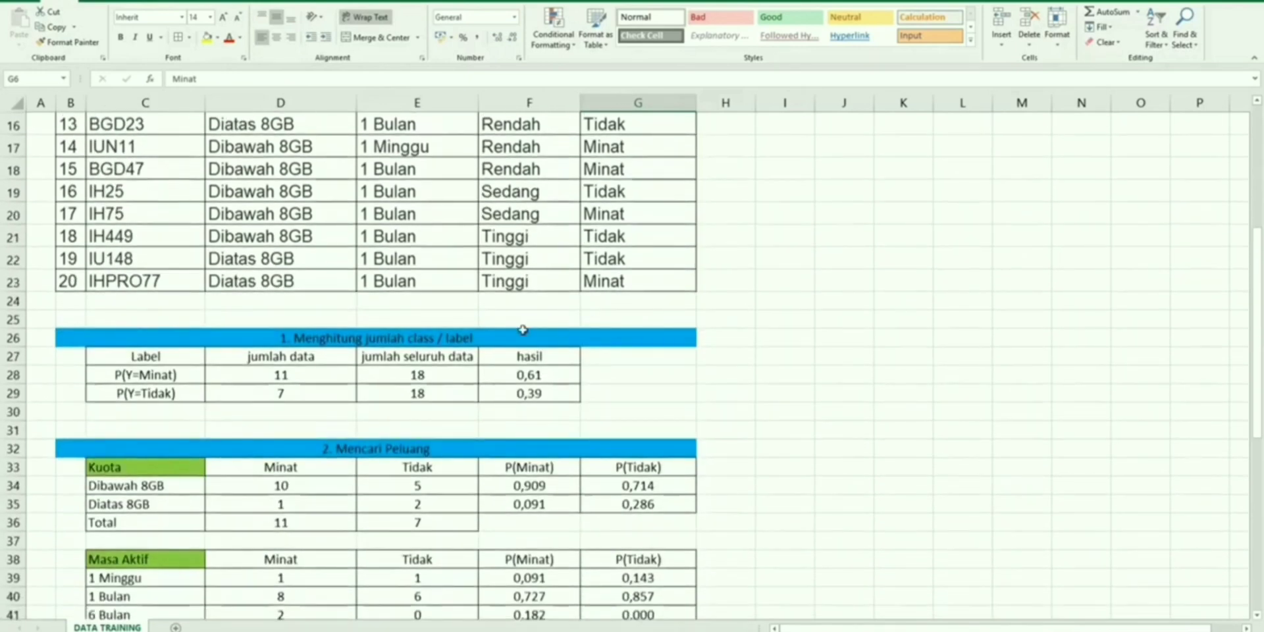
{"action": "scroll", "coordinate": [347, 374], "scroll_direction": "up", "scroll_amount": 1}
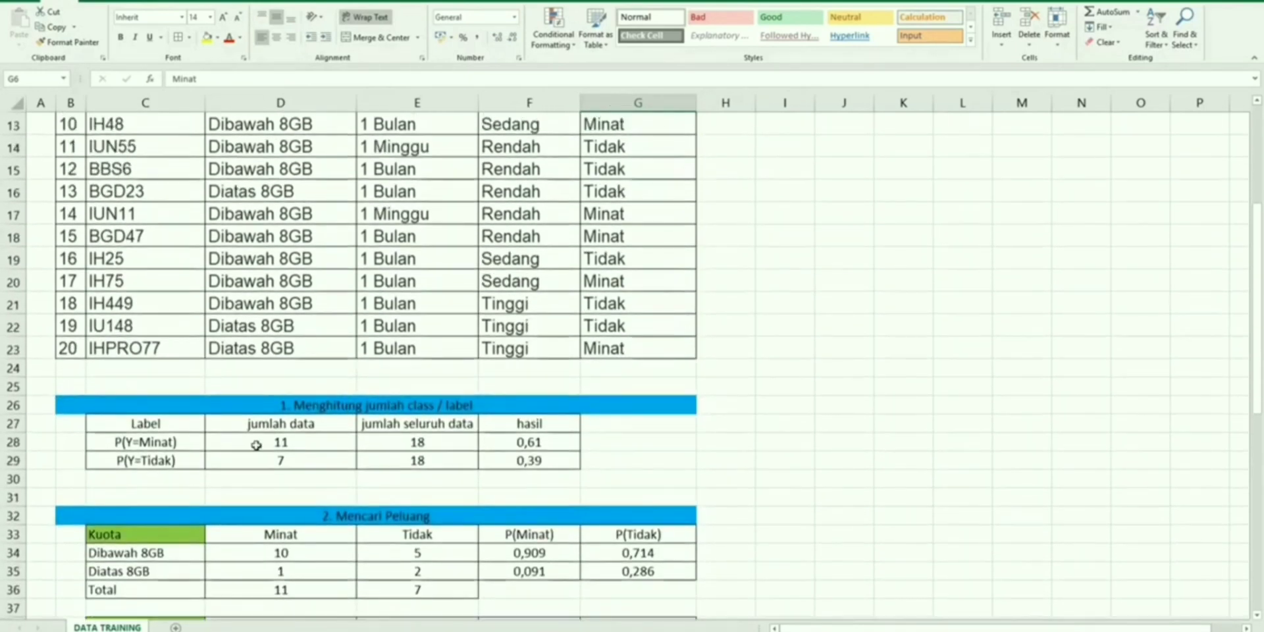
{"action": "left_click", "coordinate": [123, 533]}
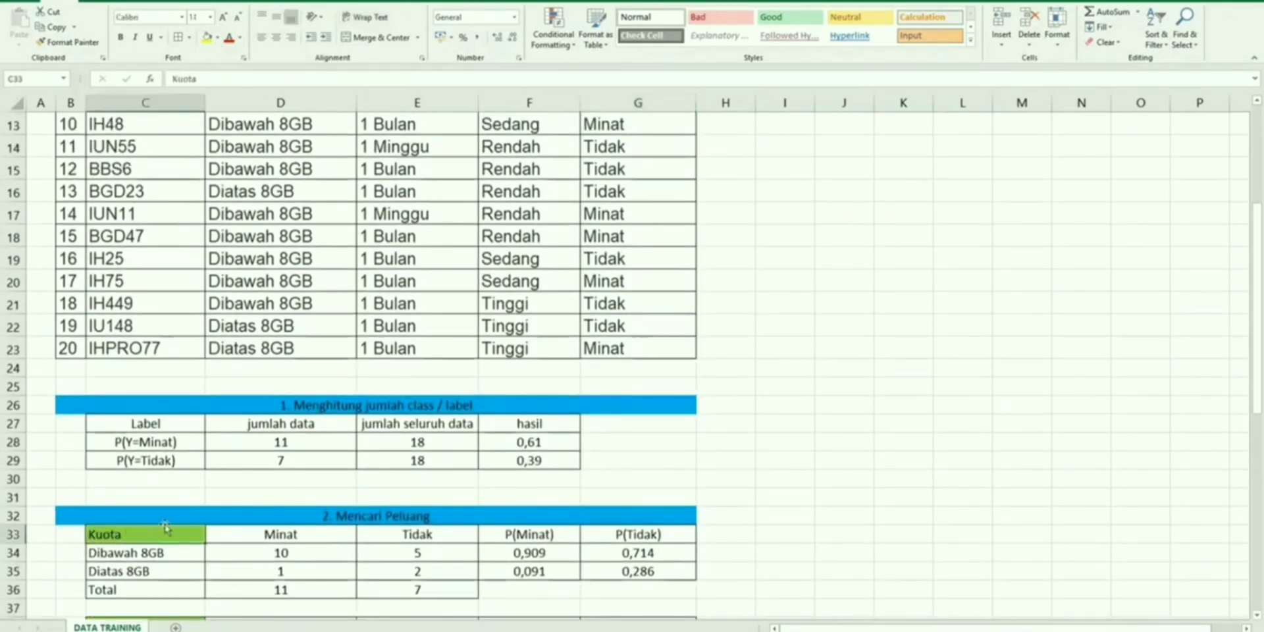
{"action": "scroll", "coordinate": [164, 523], "scroll_direction": "up", "scroll_amount": 4}
{"action": "left_click", "coordinate": [253, 143]}
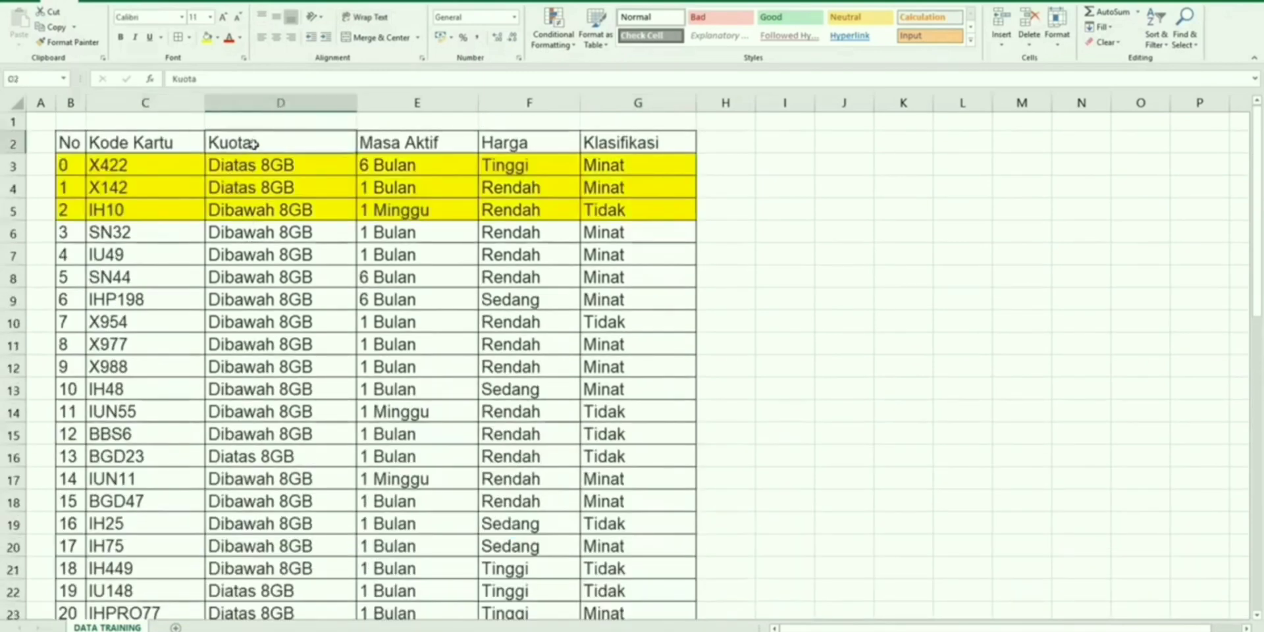
{"action": "left_click_drag", "start_coordinate": [254, 144], "coordinate": [270, 605]}
{"action": "scroll", "coordinate": [270, 606], "scroll_direction": "down", "scroll_amount": 4}
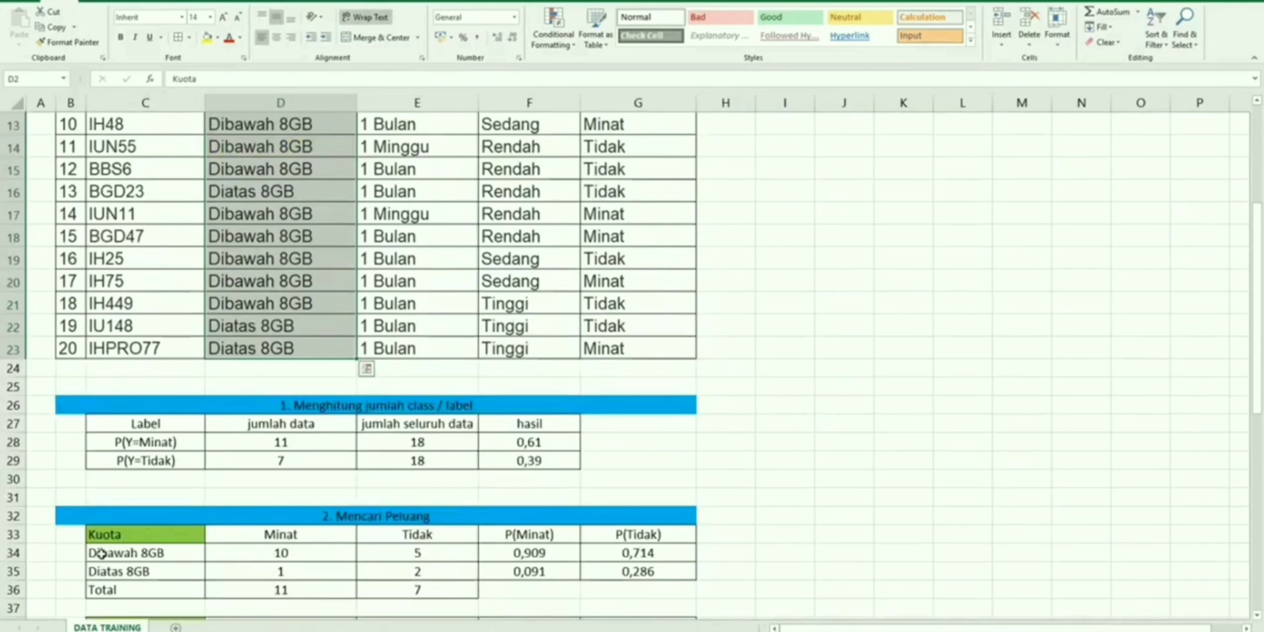
Match the Dibawah 8GB category of the Kuota probability table with the Dibawah 8GB and Diatas 8GB entries in the card data
{"action": "left_click", "coordinate": [100, 552]}
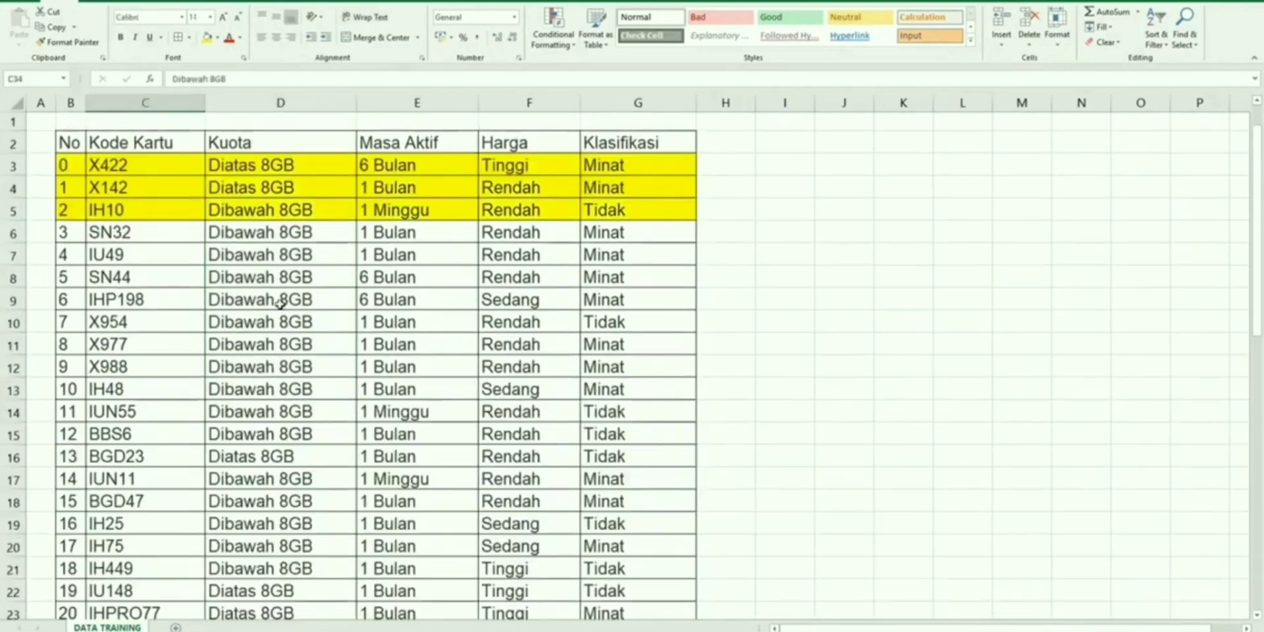
{"action": "scroll", "coordinate": [270, 329], "scroll_direction": "up", "scroll_amount": 4}
{"action": "scroll", "coordinate": [175, 482], "scroll_direction": "down", "scroll_amount": 5}
{"action": "scroll", "coordinate": [303, 257], "scroll_direction": "up", "scroll_amount": 5}
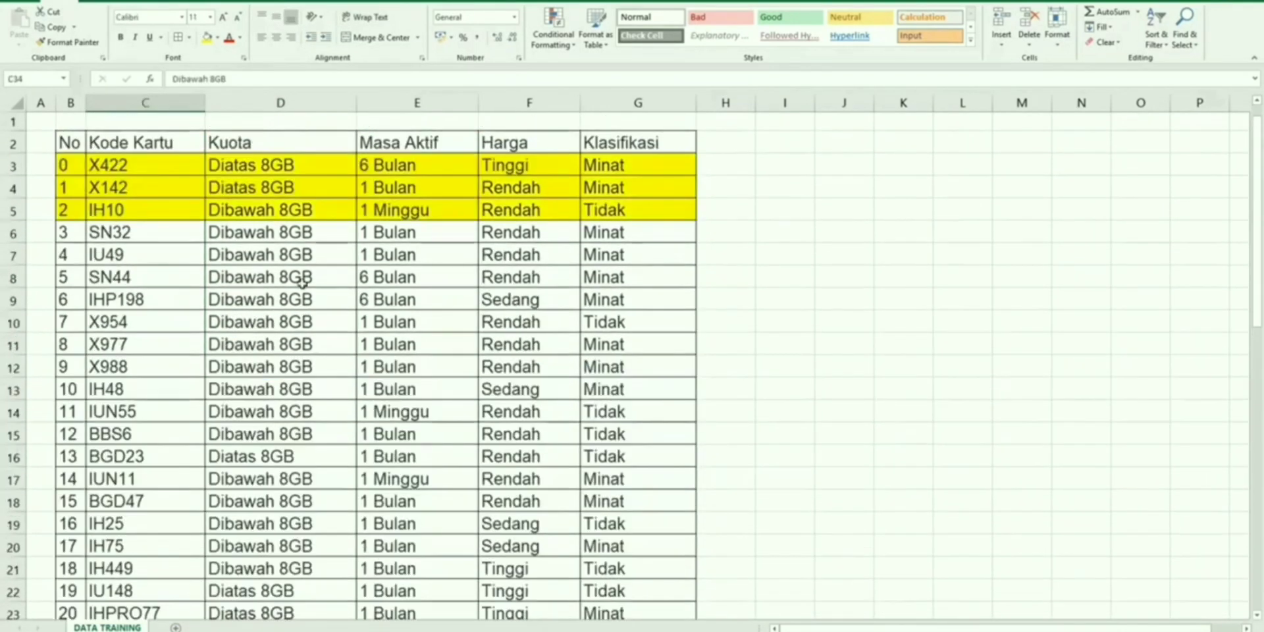
{"action": "left_click", "coordinate": [245, 168]}
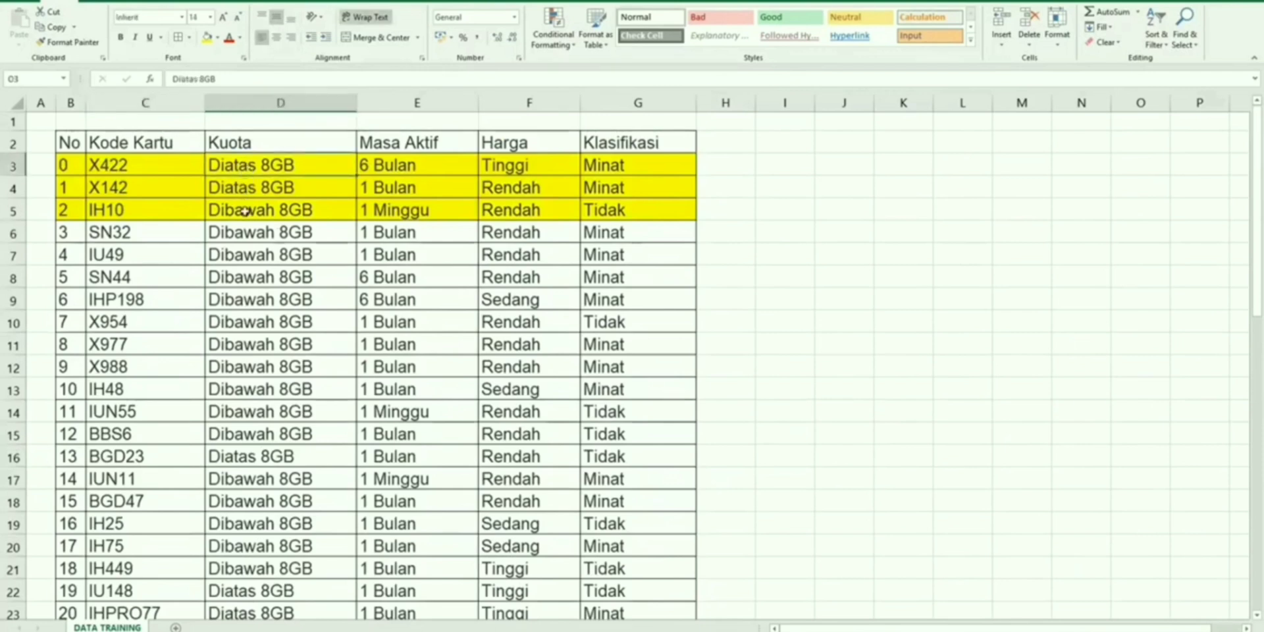
{"action": "left_click", "coordinate": [247, 252]}
{"action": "scroll", "coordinate": [253, 448], "scroll_direction": "down", "scroll_amount": 5}
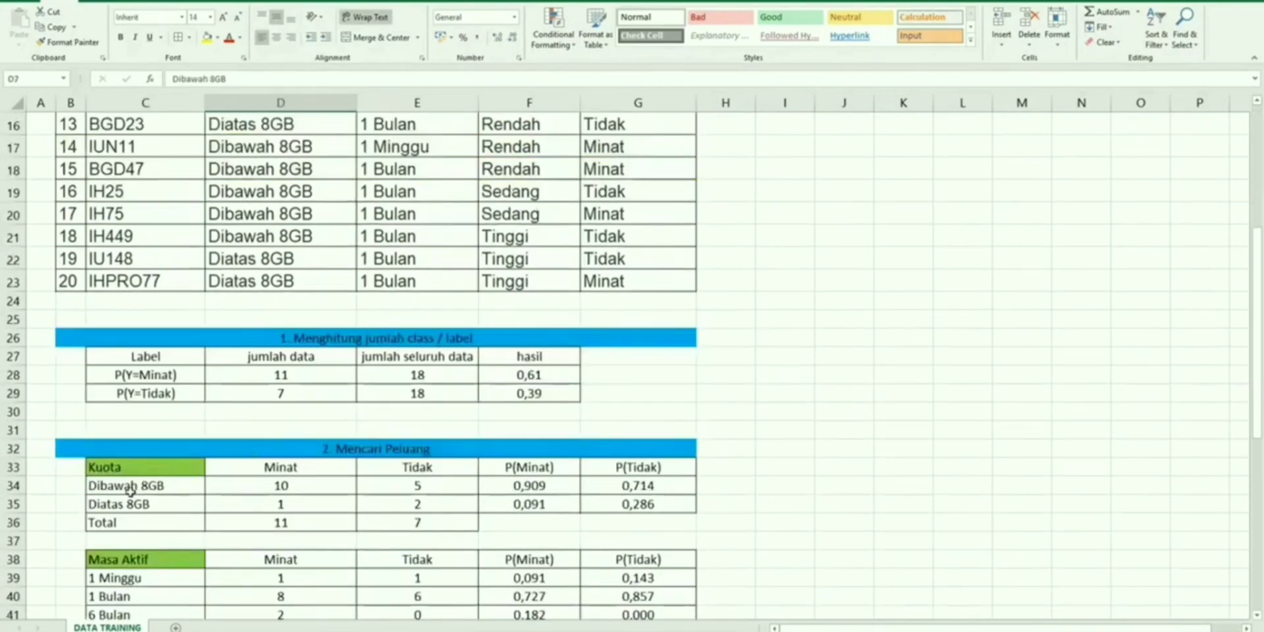
Examine the Kuota table's category rows and its Minat and Tidak headers against the Klasifikasi column of the card data
{"action": "mouse_move", "coordinate": [118, 486]}
{"action": "left_mouse_down"}
{"action": "mouse_move", "coordinate": [123, 506]}
{"action": "mouse_move", "coordinate": [155, 503]}
{"action": "left_mouse_up"}
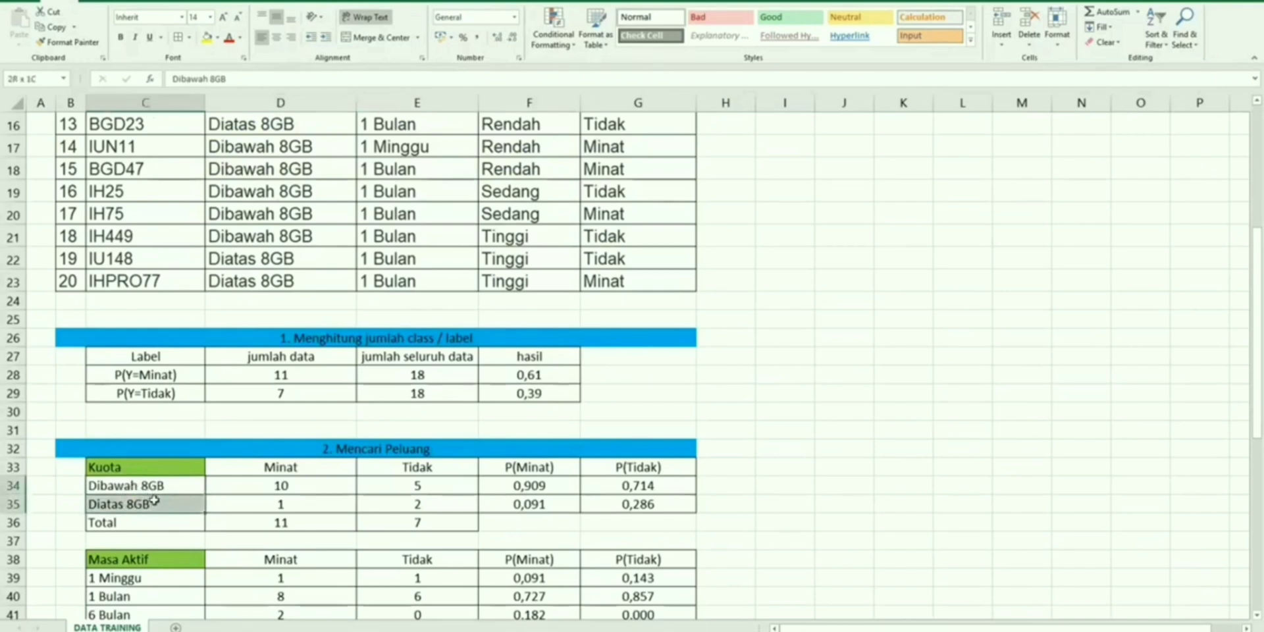
{"action": "left_click_drag", "start_coordinate": [273, 467], "coordinate": [402, 471]}
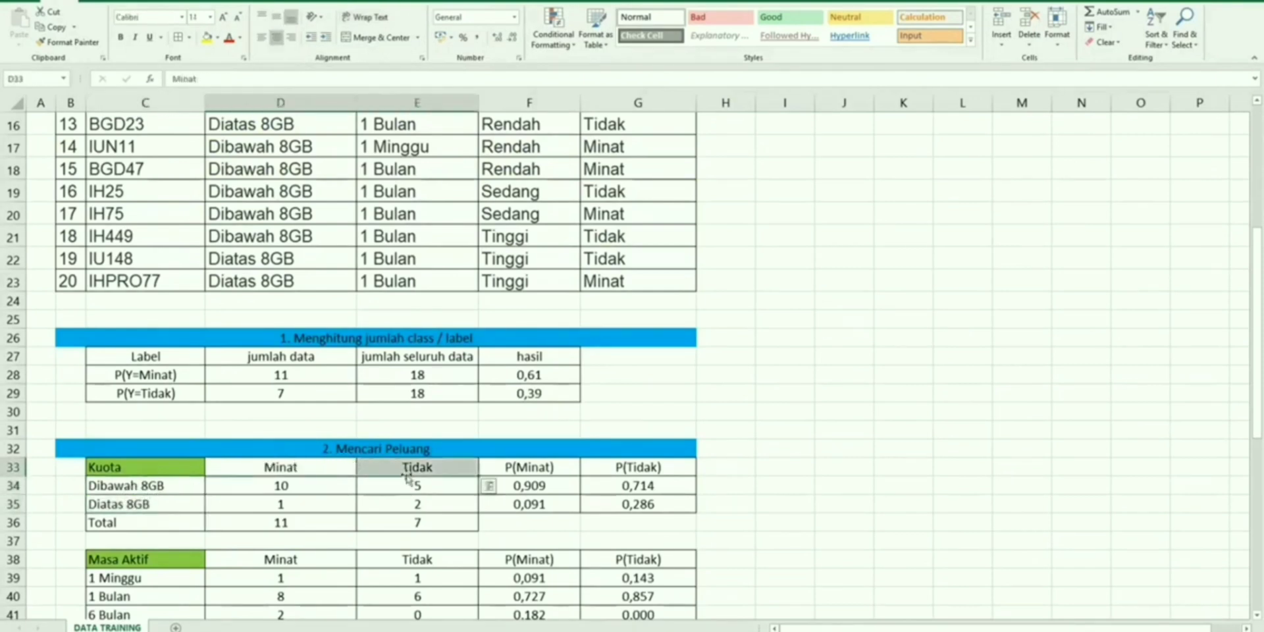
{"action": "left_click", "coordinate": [125, 485]}
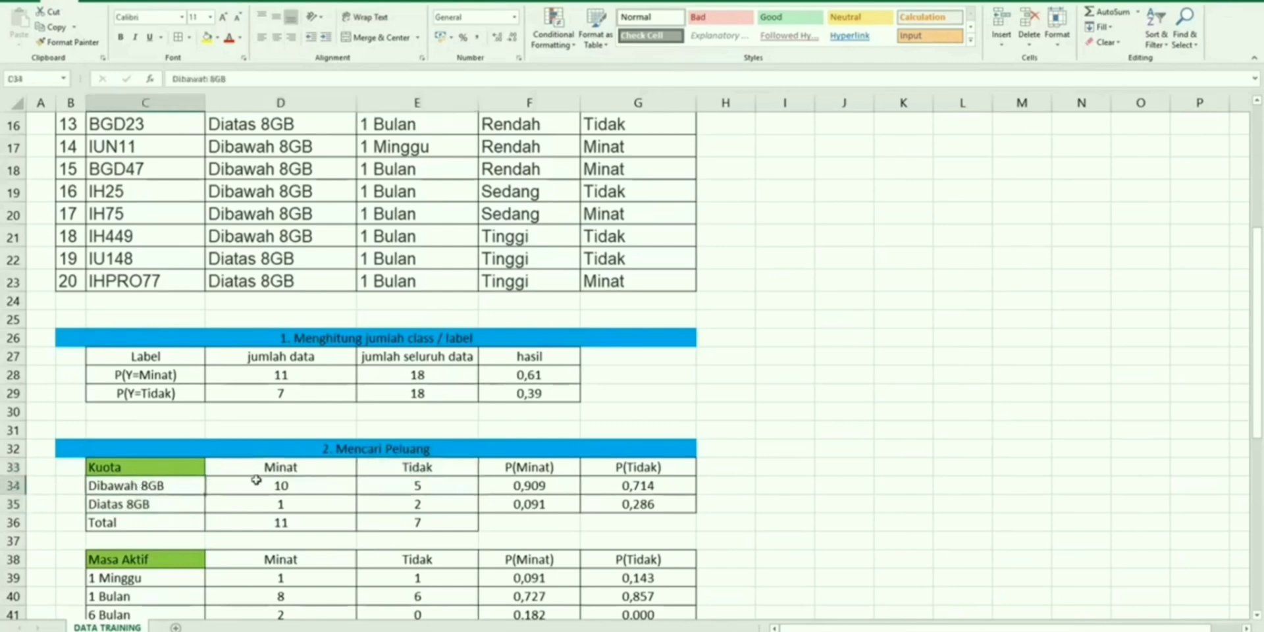
{"action": "left_click", "coordinate": [272, 464]}
{"action": "left_click", "coordinate": [612, 259]}
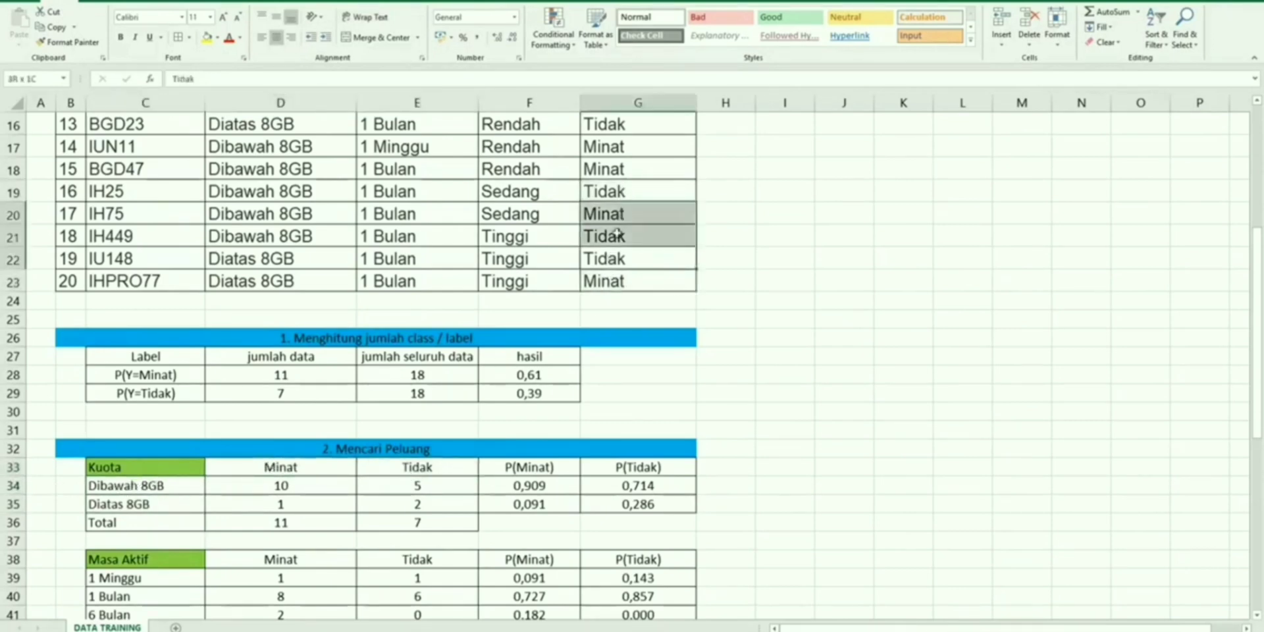
{"action": "scroll", "coordinate": [609, 257], "scroll_direction": "up", "scroll_amount": 5}
{"action": "scroll", "coordinate": [631, 175], "scroll_direction": "down", "scroll_amount": 6}
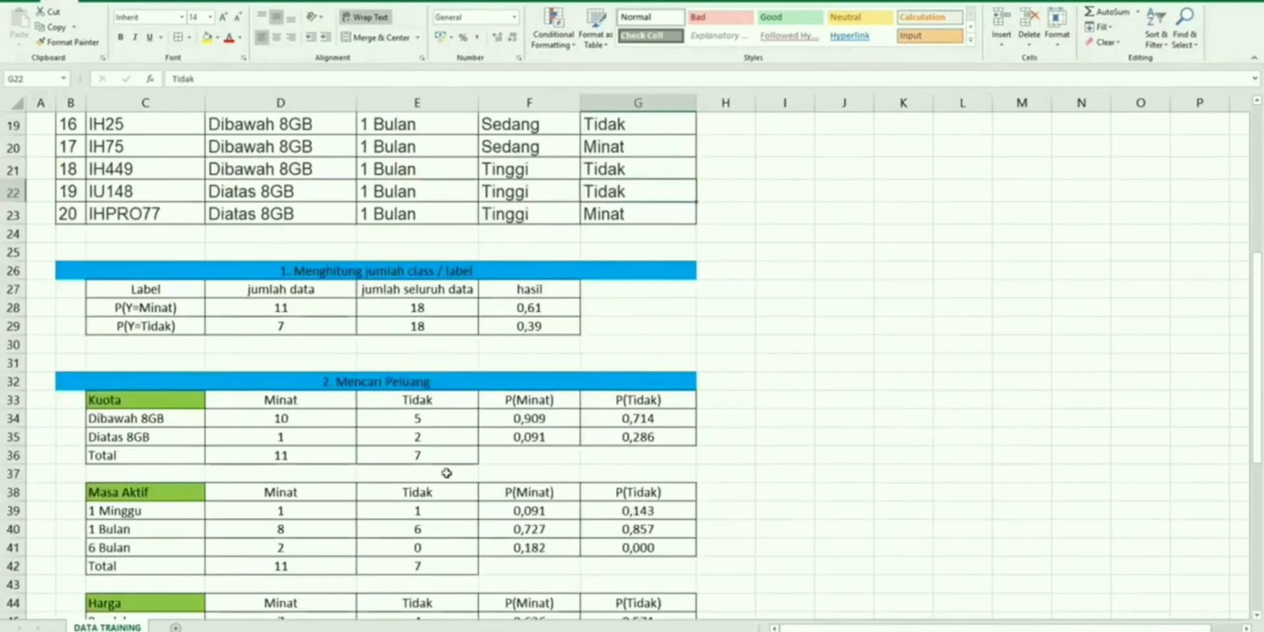
Inspect the Minat and Tidak counts for Dibawah 8GB and Diatas 8GB in the Kuota table
{"action": "left_click", "coordinate": [273, 425]}
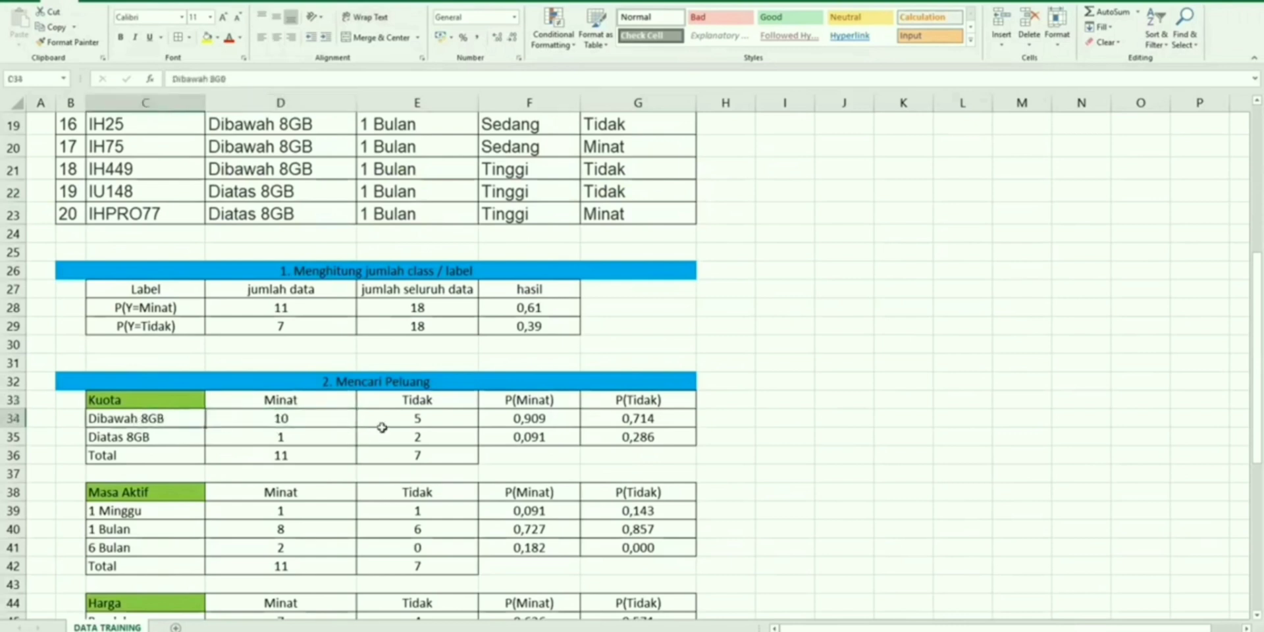
{"action": "left_click", "coordinate": [409, 416]}
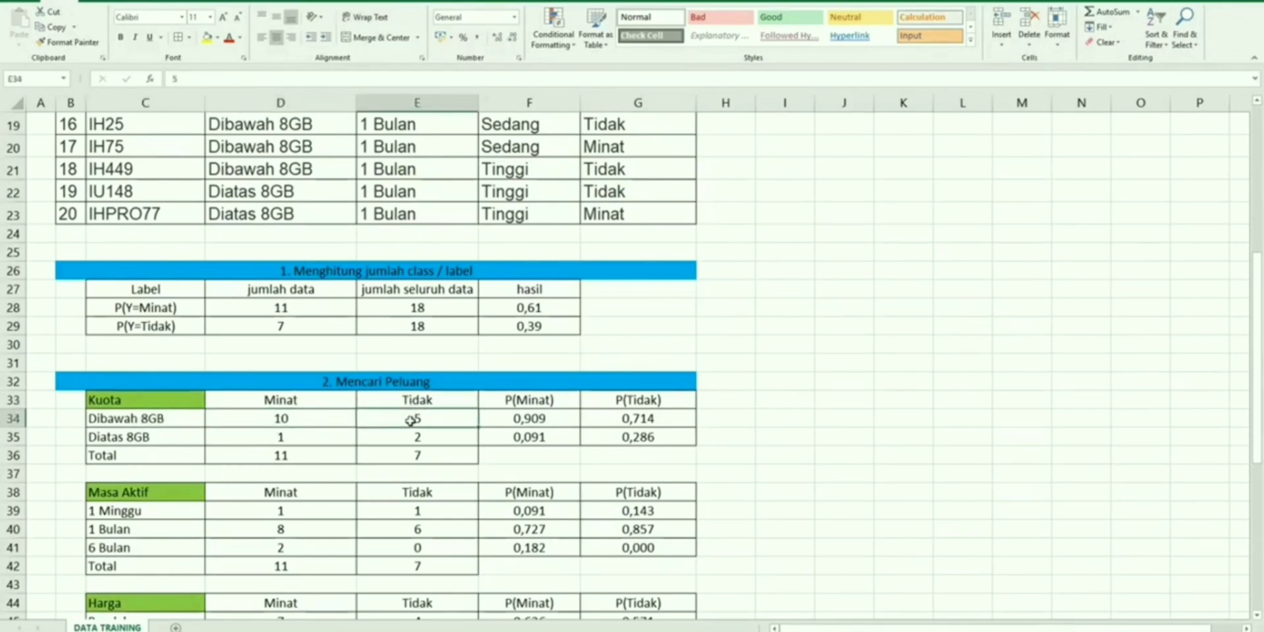
{"action": "left_click", "coordinate": [127, 438]}
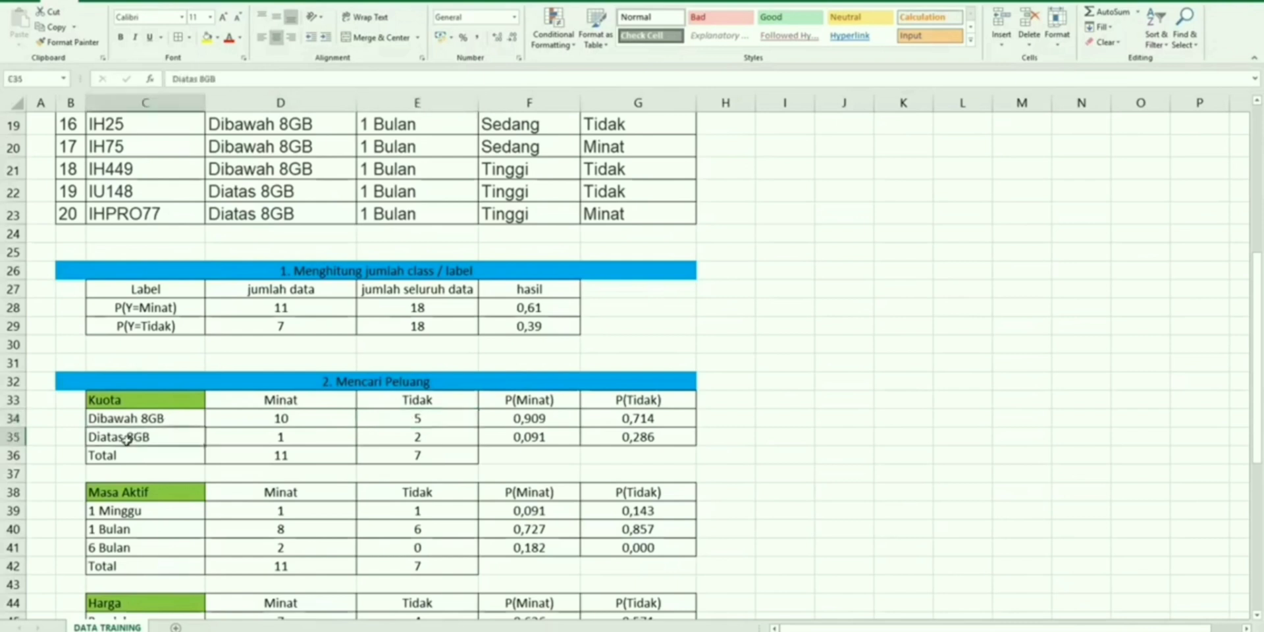
{"action": "left_click", "coordinate": [274, 403]}
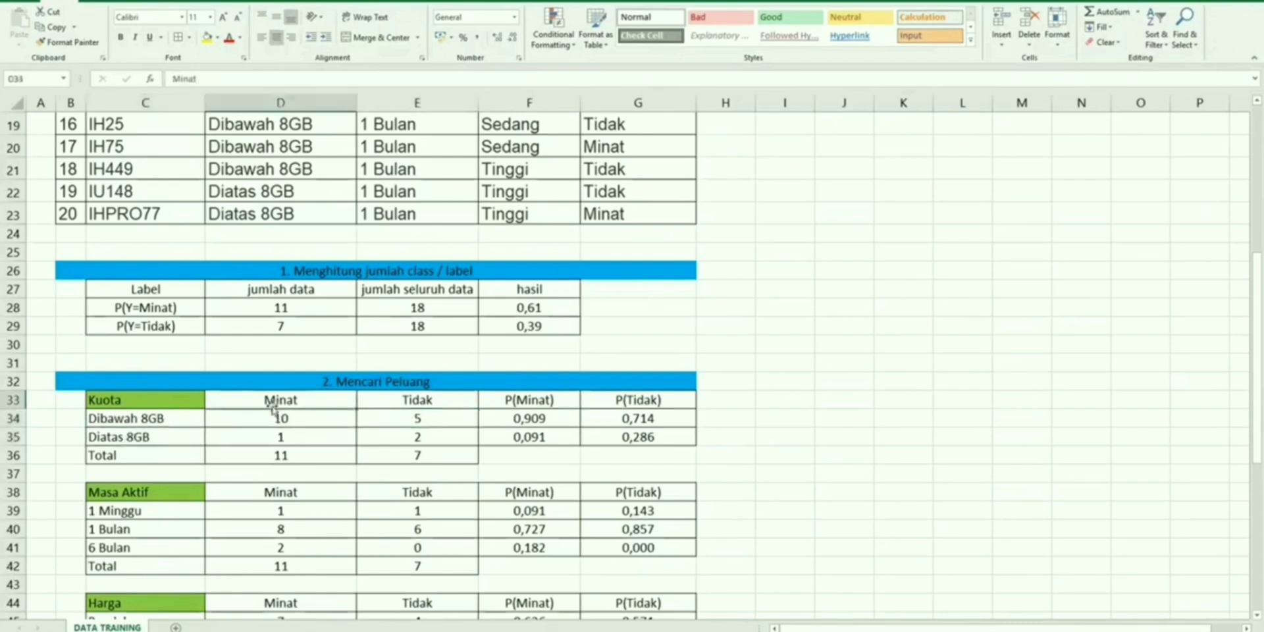
{"action": "left_click", "coordinate": [142, 441]}
{"action": "left_click", "coordinate": [401, 403]}
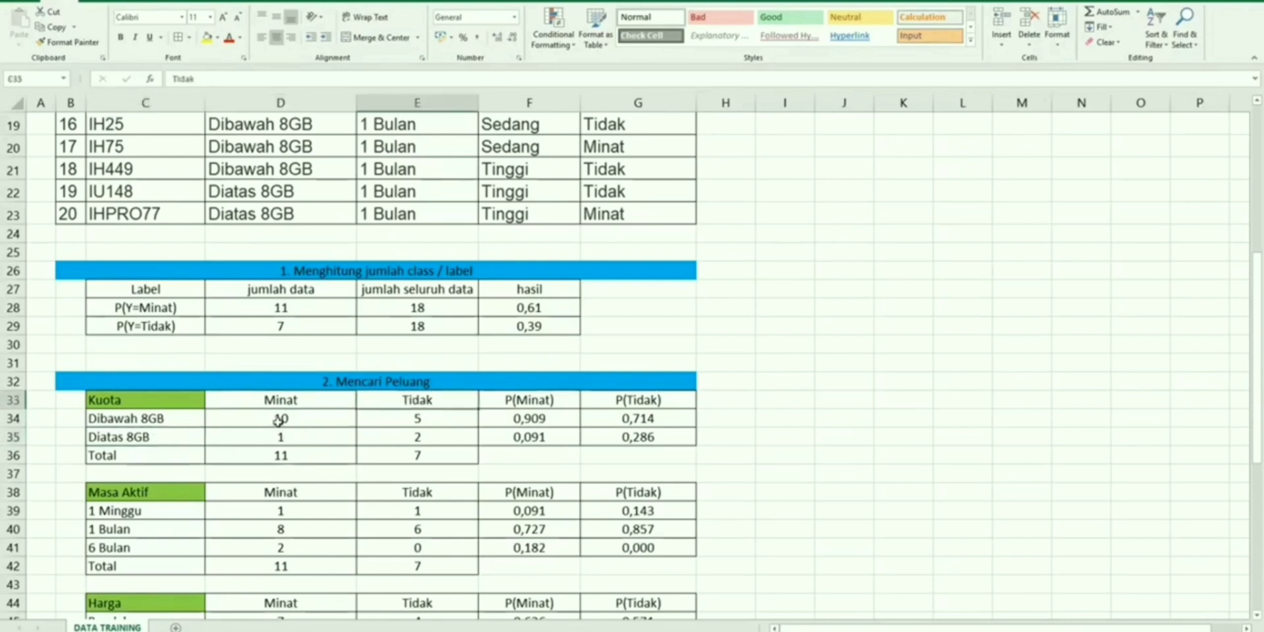
Check the Minat and Tidak count cells of the Kuota table against their Total cells
{"action": "left_click_drag", "start_coordinate": [278, 420], "coordinate": [280, 437]}
{"action": "left_click_drag", "start_coordinate": [418, 420], "coordinate": [417, 437]}
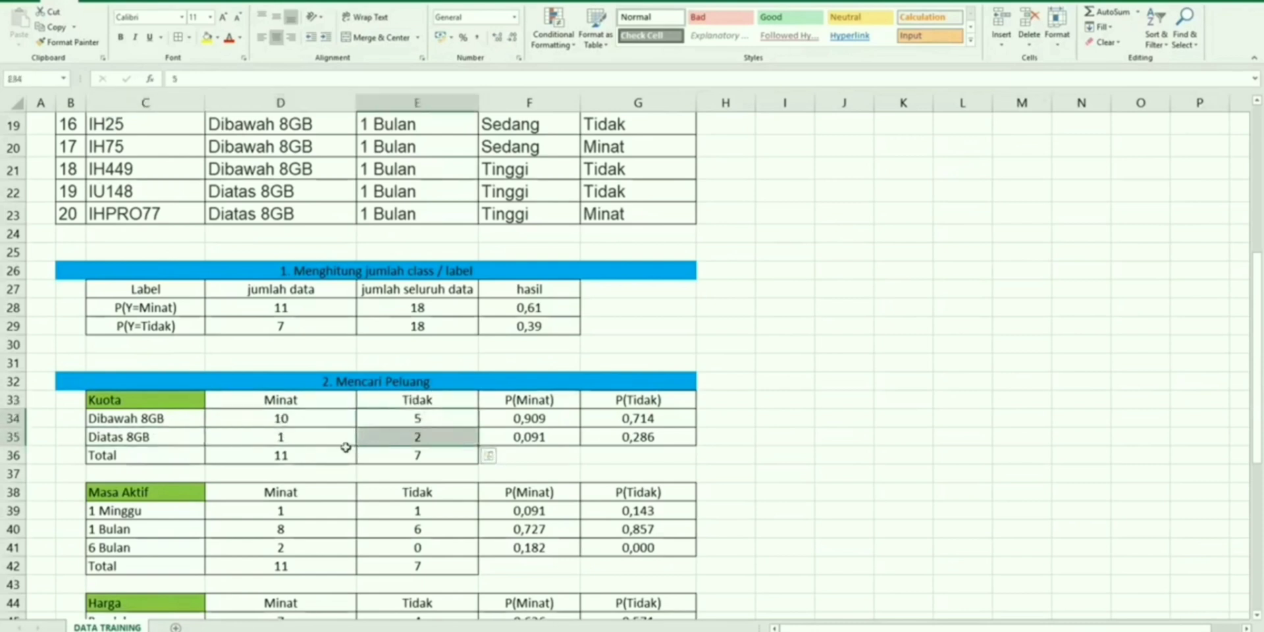
{"action": "left_click_drag", "start_coordinate": [285, 418], "coordinate": [280, 440]}
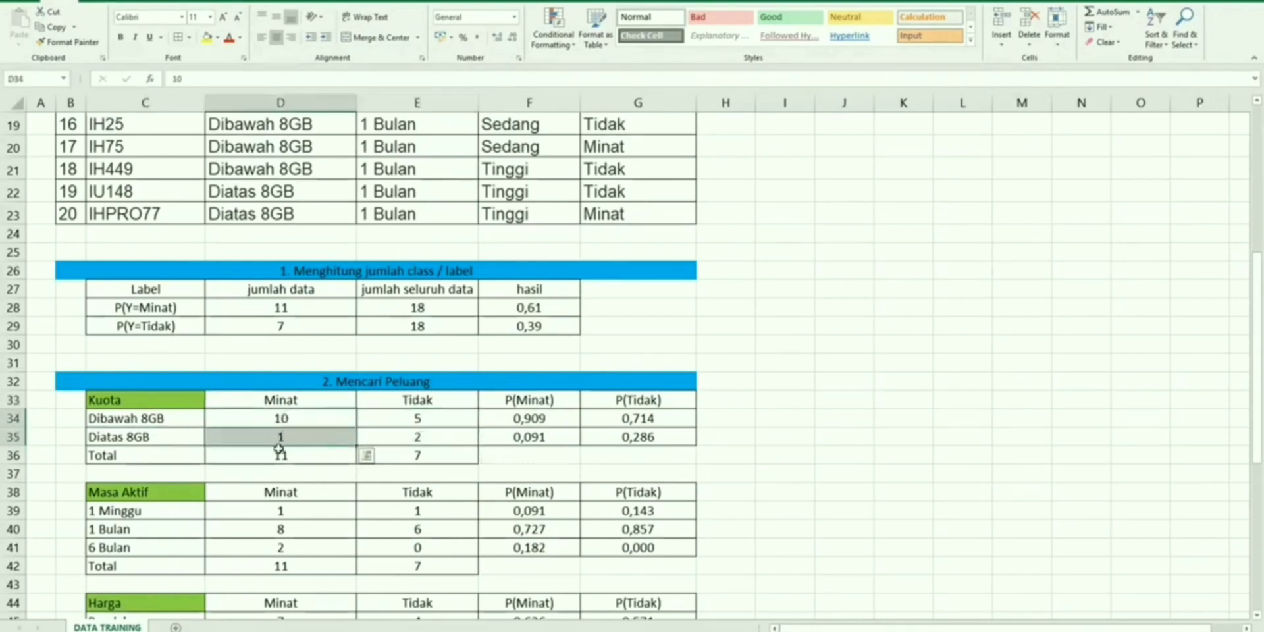
{"action": "left_click", "coordinate": [276, 455]}
{"action": "left_click_drag", "start_coordinate": [433, 419], "coordinate": [432, 437]}
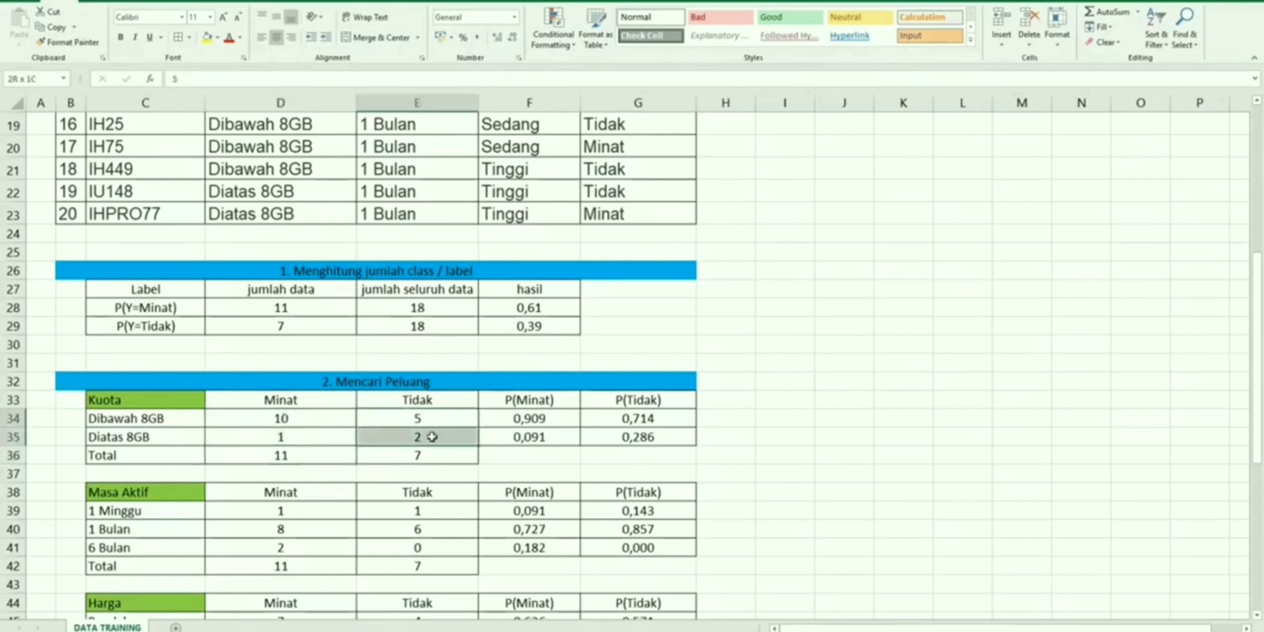
{"action": "left_click", "coordinate": [417, 454]}
{"action": "left_click_drag", "start_coordinate": [252, 455], "coordinate": [389, 455]}
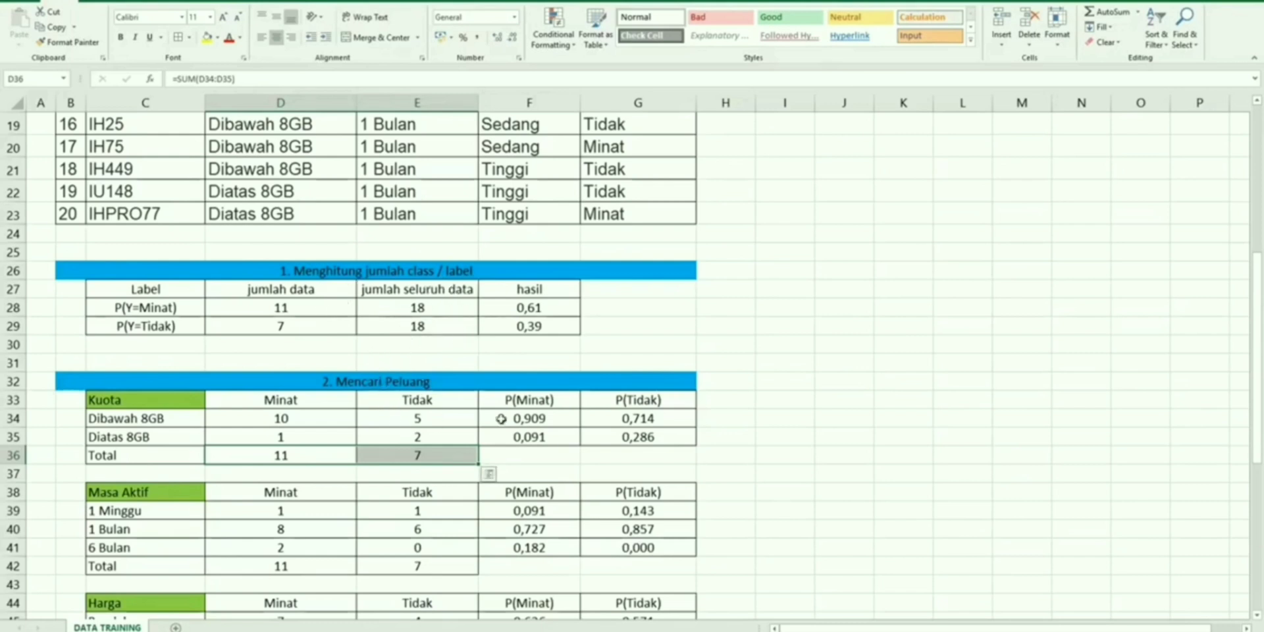
Inspect the P(Minat) formula for Dibawah 8GB and the cells it references, leaving the formula as it is
{"action": "left_click", "coordinate": [527, 399]}
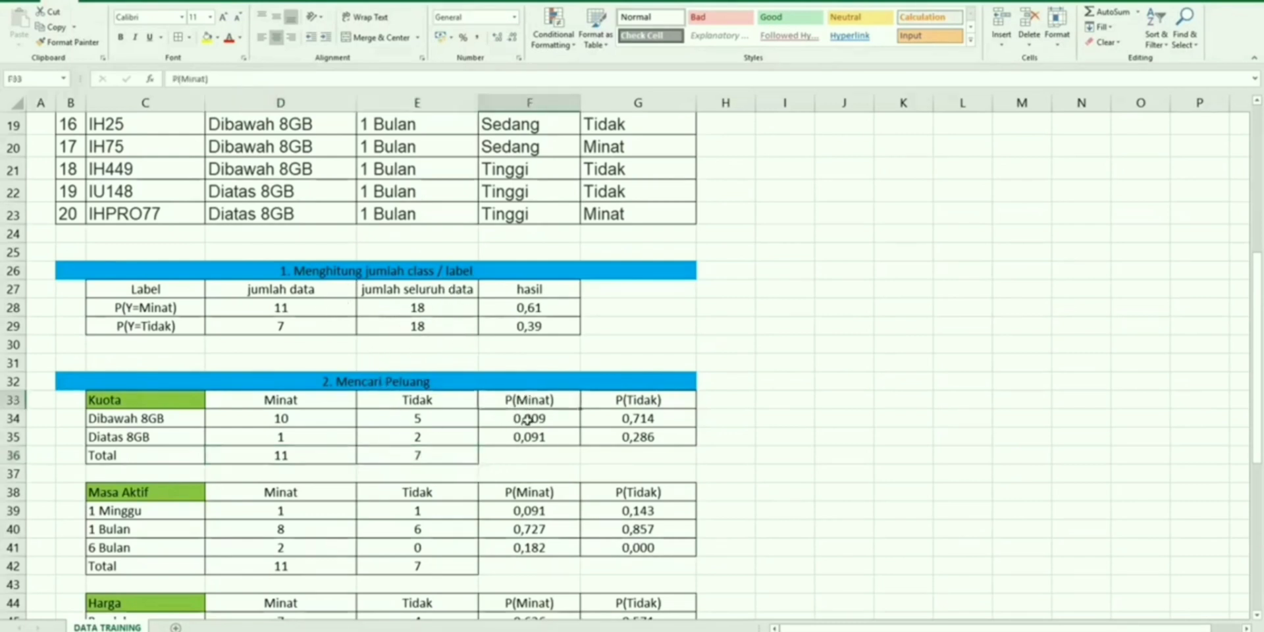
{"action": "left_click", "coordinate": [527, 419]}
{"action": "left_click", "coordinate": [538, 400]}
{"action": "left_click", "coordinate": [531, 421]}
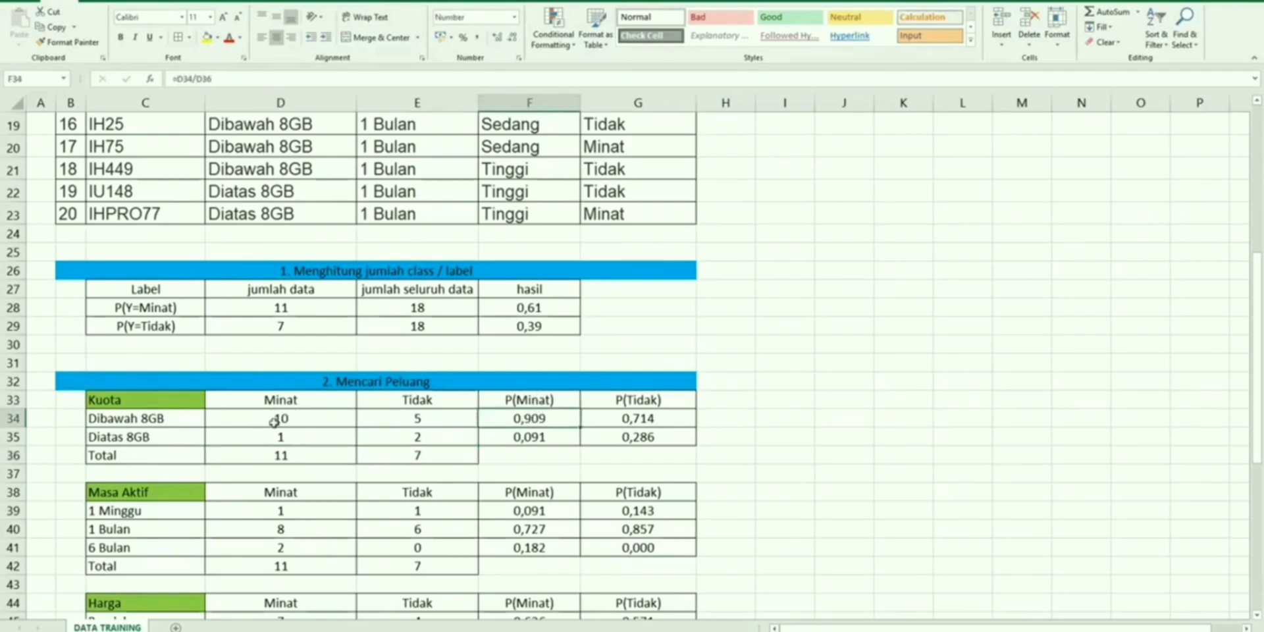
{"action": "left_click", "coordinate": [276, 422]}
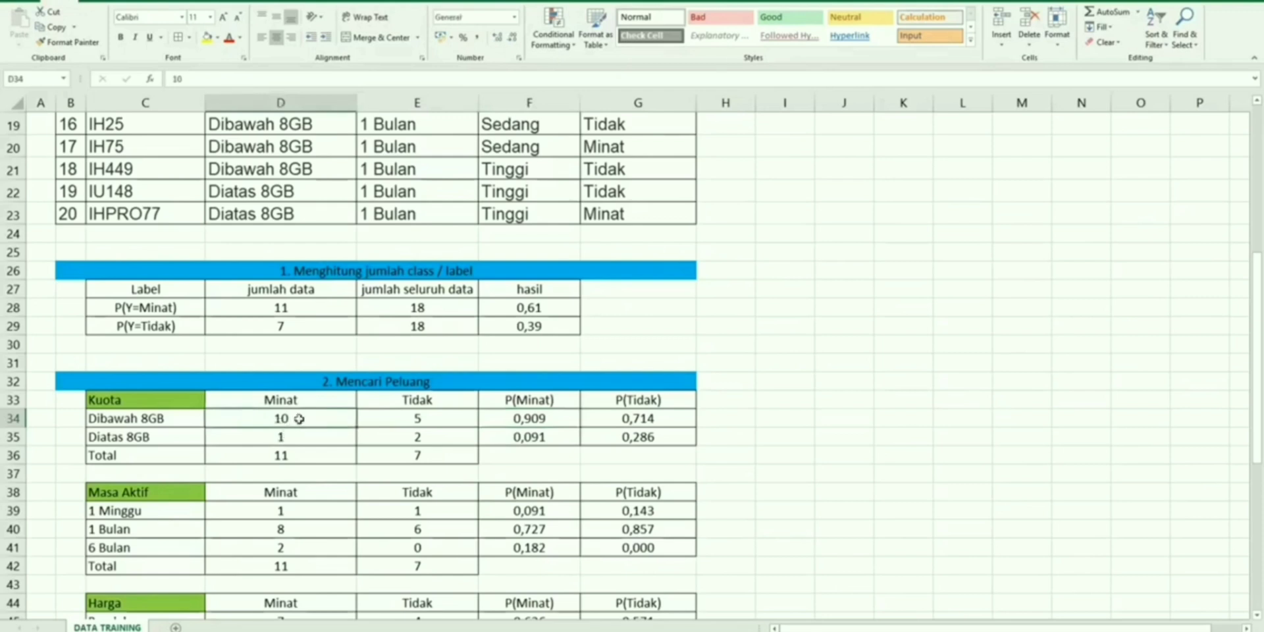
{"action": "left_click", "coordinate": [533, 419]}
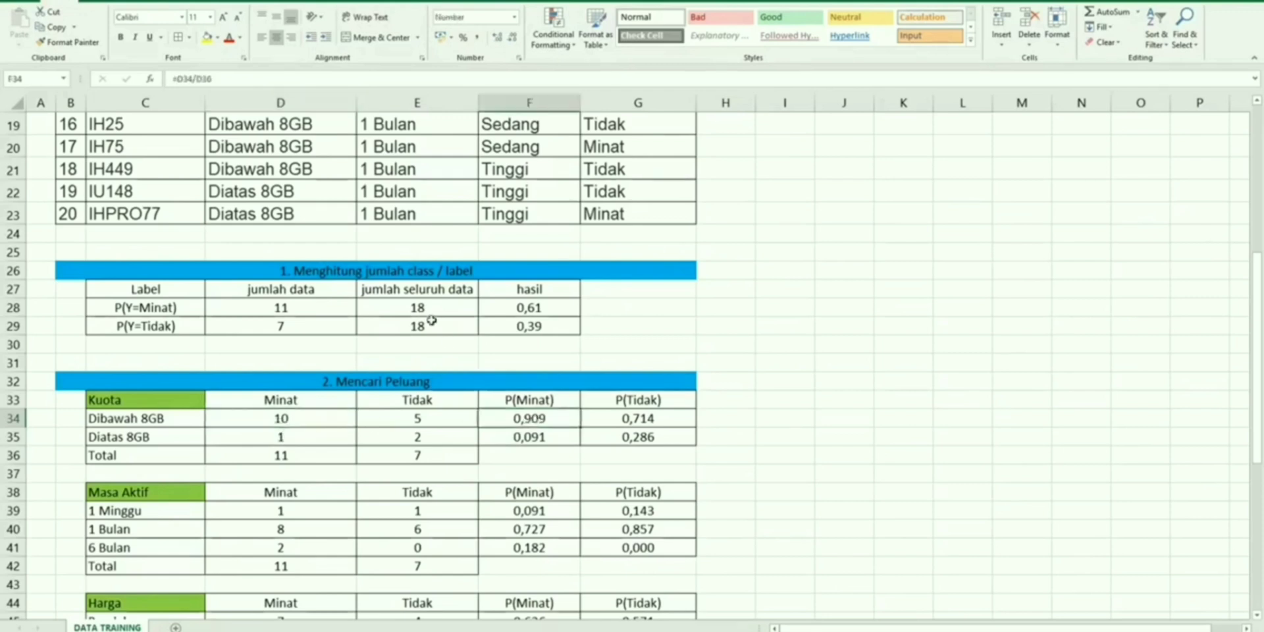
{"action": "left_click", "coordinate": [252, 80]}
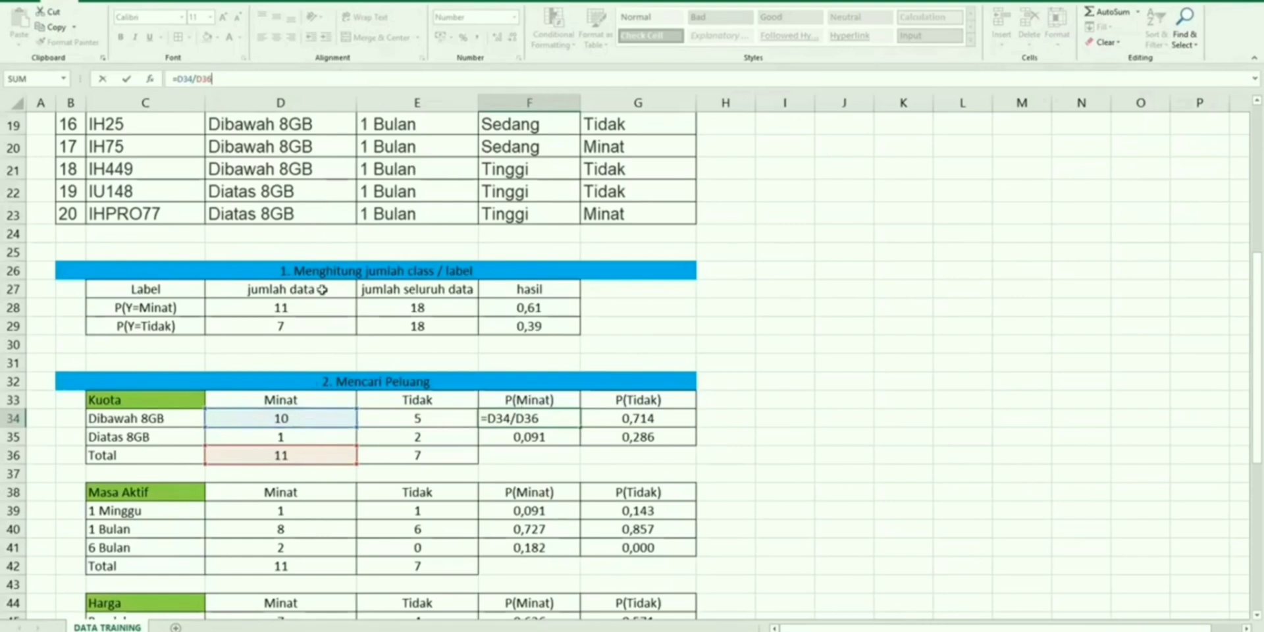
{"action": "key", "text": "ctrl+Return"}
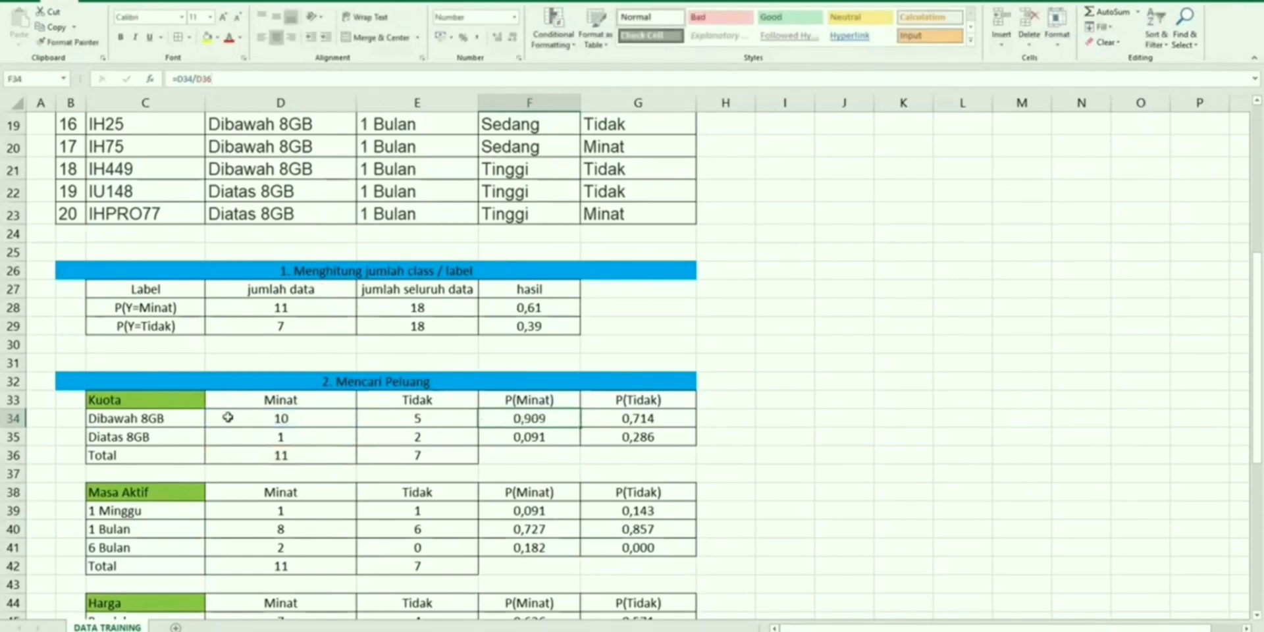
Review the Kuota values of records 3 to 20, plus the Dibawah 8GB count and Total for Minat in the Kuota table
{"action": "left_click", "coordinate": [135, 419]}
{"action": "scroll", "coordinate": [274, 297], "scroll_direction": "up", "scroll_amount": 6}
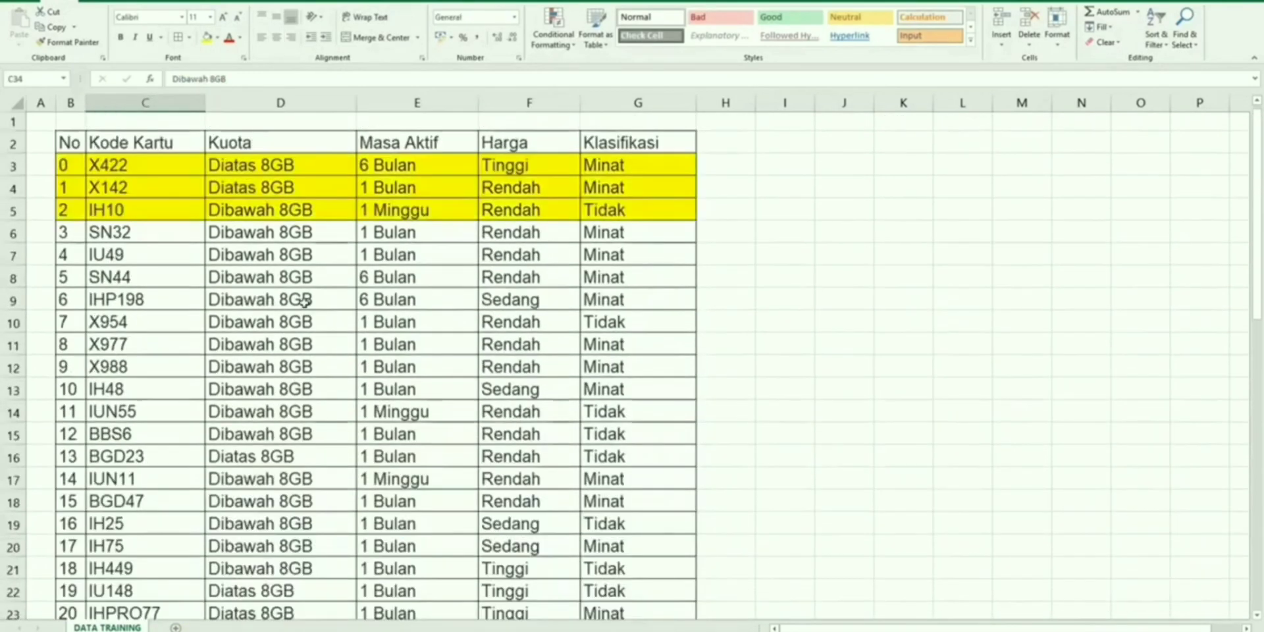
{"action": "scroll", "coordinate": [271, 225], "scroll_direction": "down", "scroll_amount": 1}
{"action": "left_click_drag", "start_coordinate": [267, 170], "coordinate": [266, 550]}
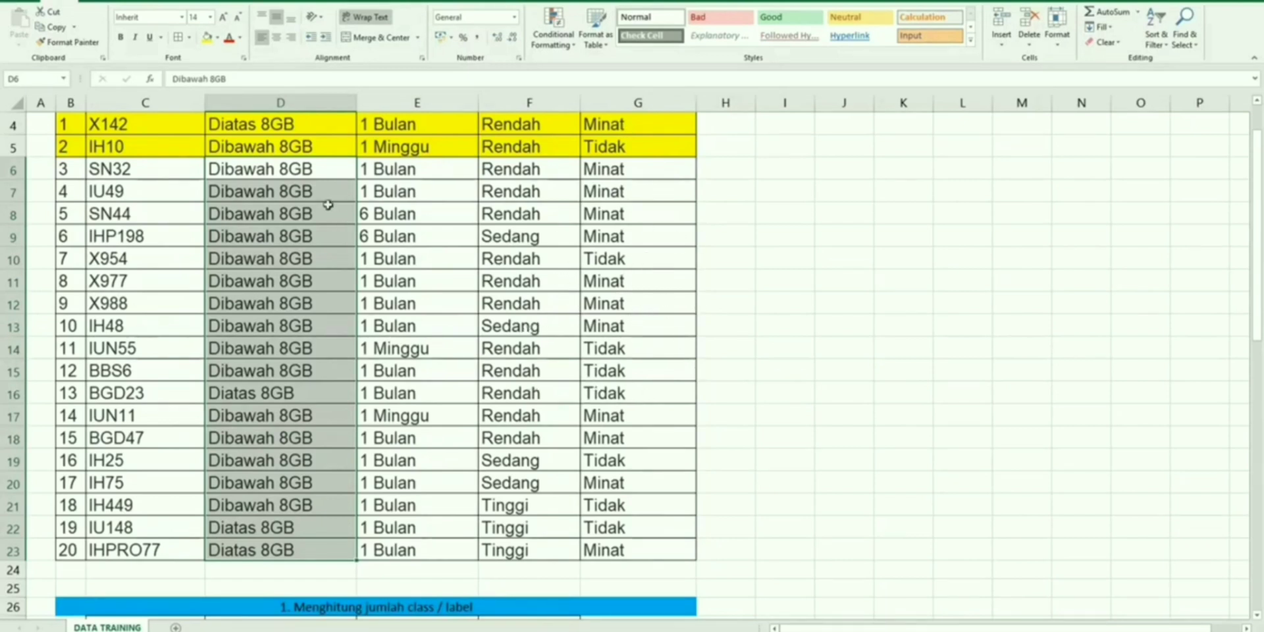
{"action": "left_click_drag", "start_coordinate": [274, 165], "coordinate": [266, 552]}
{"action": "scroll", "coordinate": [277, 525], "scroll_direction": "down", "scroll_amount": 5}
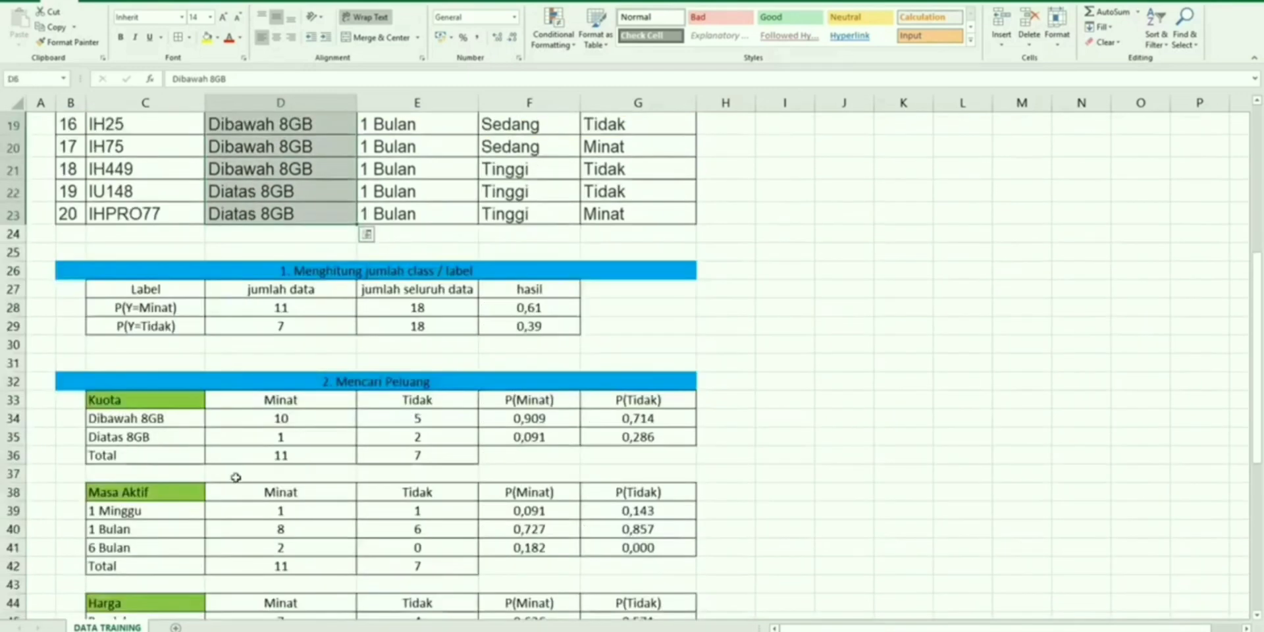
{"action": "left_click", "coordinate": [305, 419]}
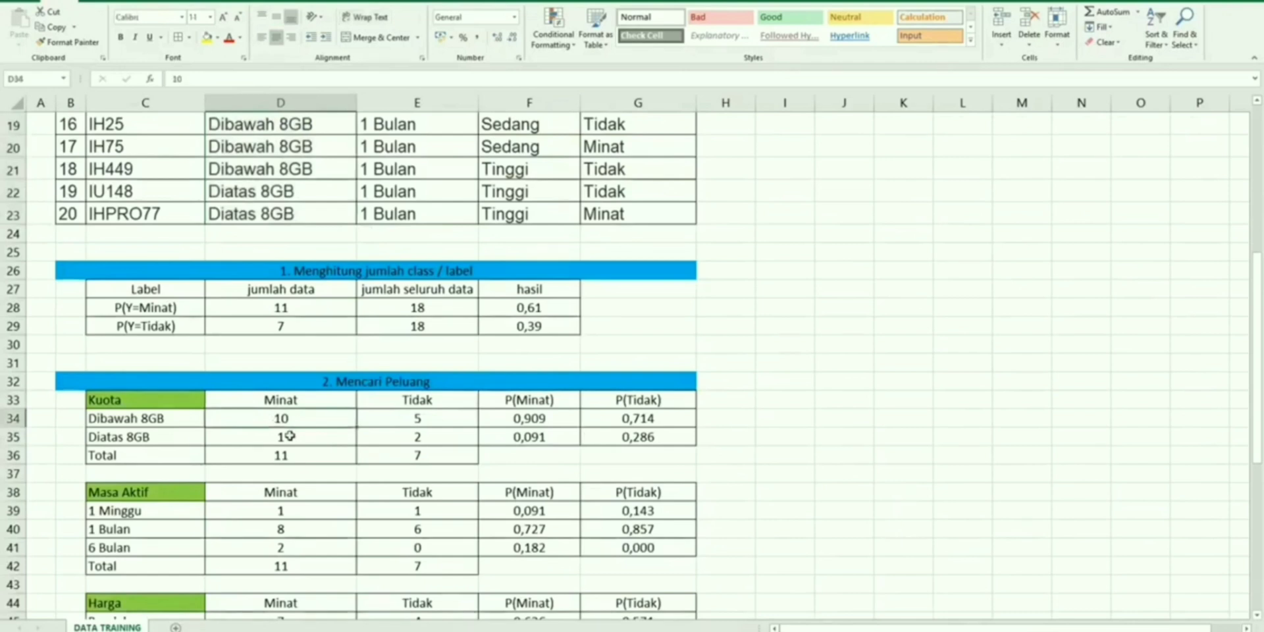
{"action": "left_click", "coordinate": [286, 456]}
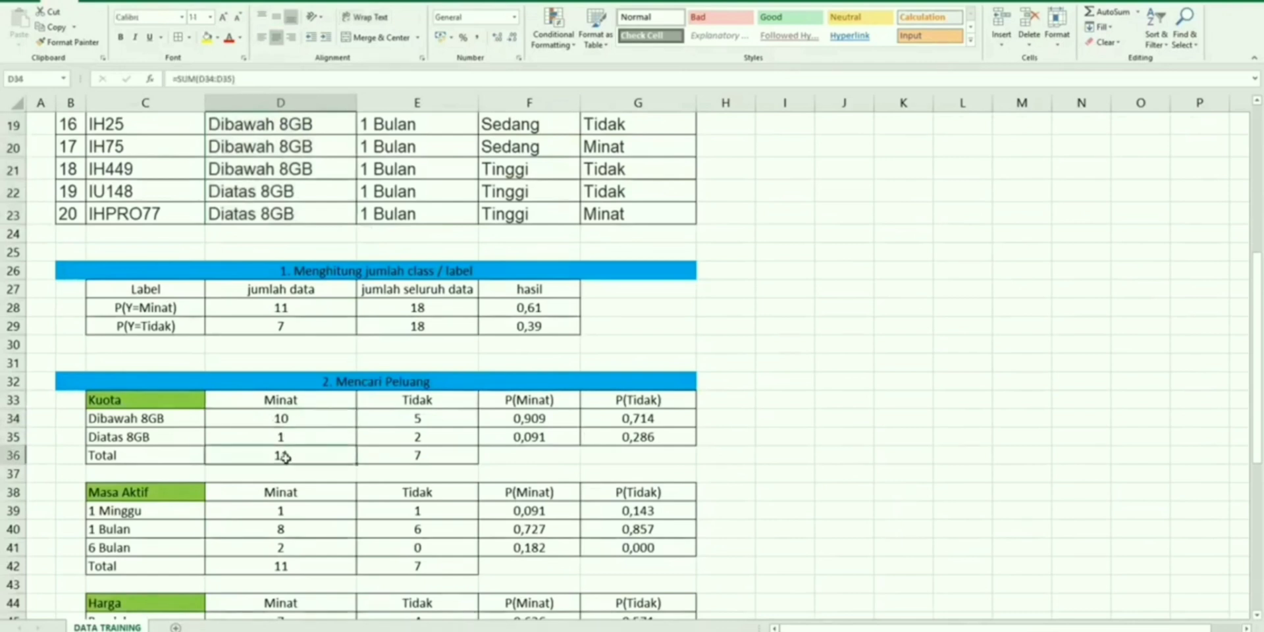
Compare the Minat count for Diatas 8GB in the Kuota table with the Kuota and Klasifikasi values of the training records
{"action": "left_click", "coordinate": [539, 420]}
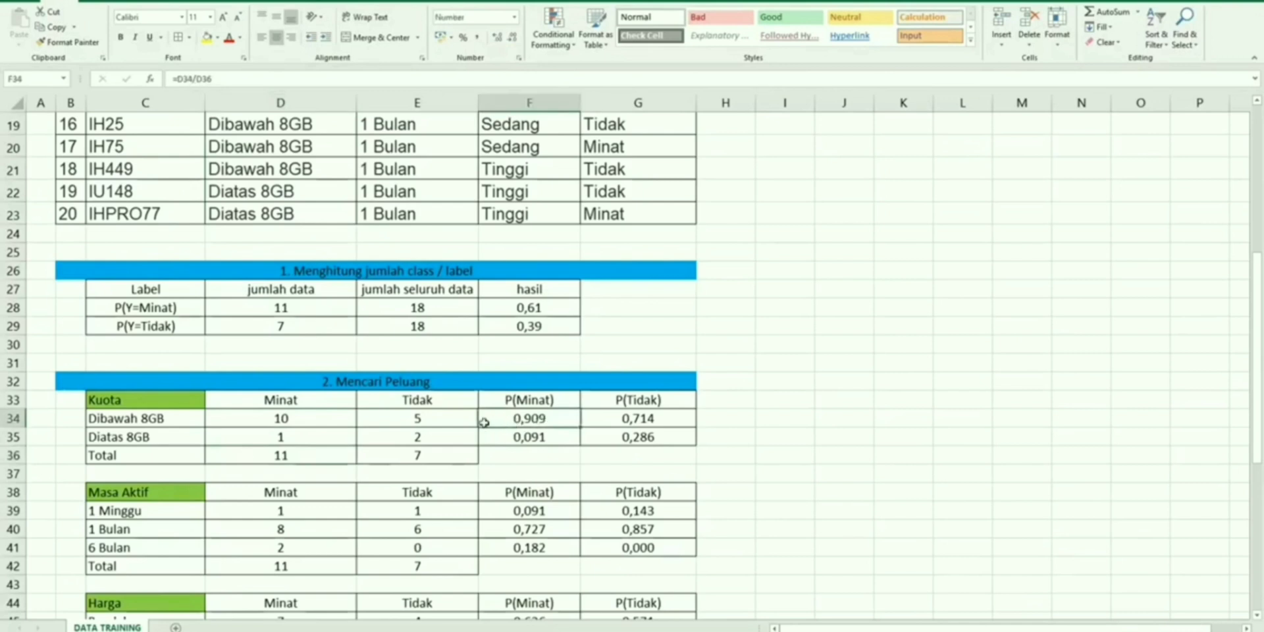
{"action": "left_click", "coordinate": [297, 439]}
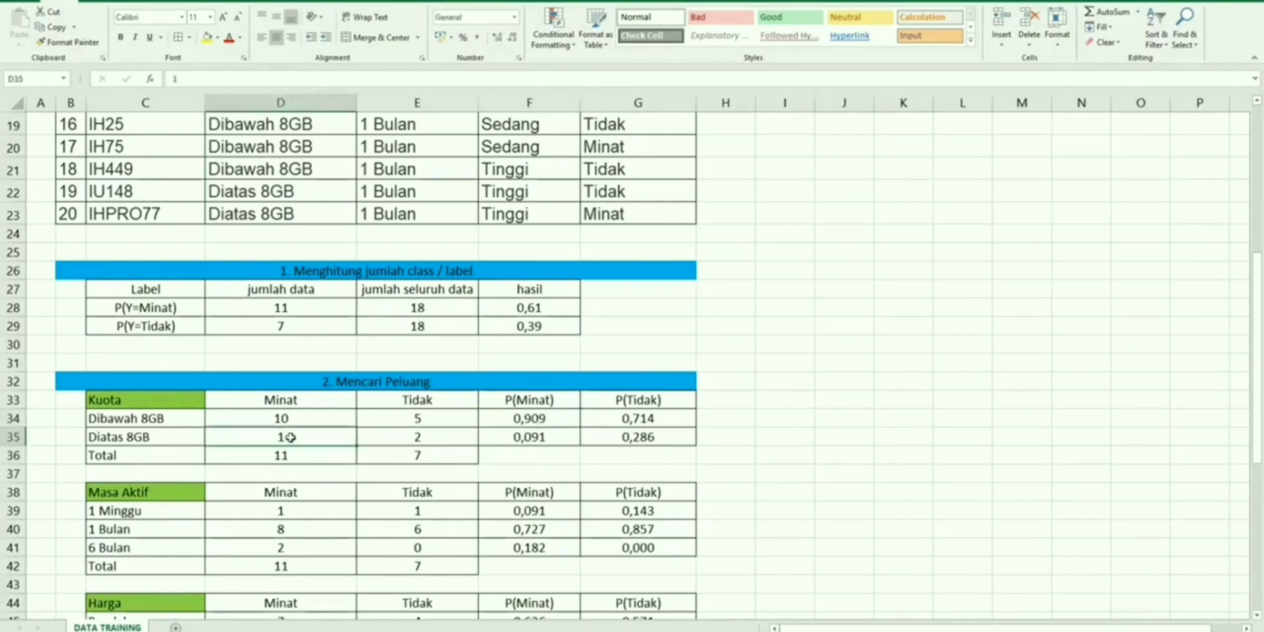
{"action": "scroll", "coordinate": [285, 437], "scroll_direction": "up", "scroll_amount": 6}
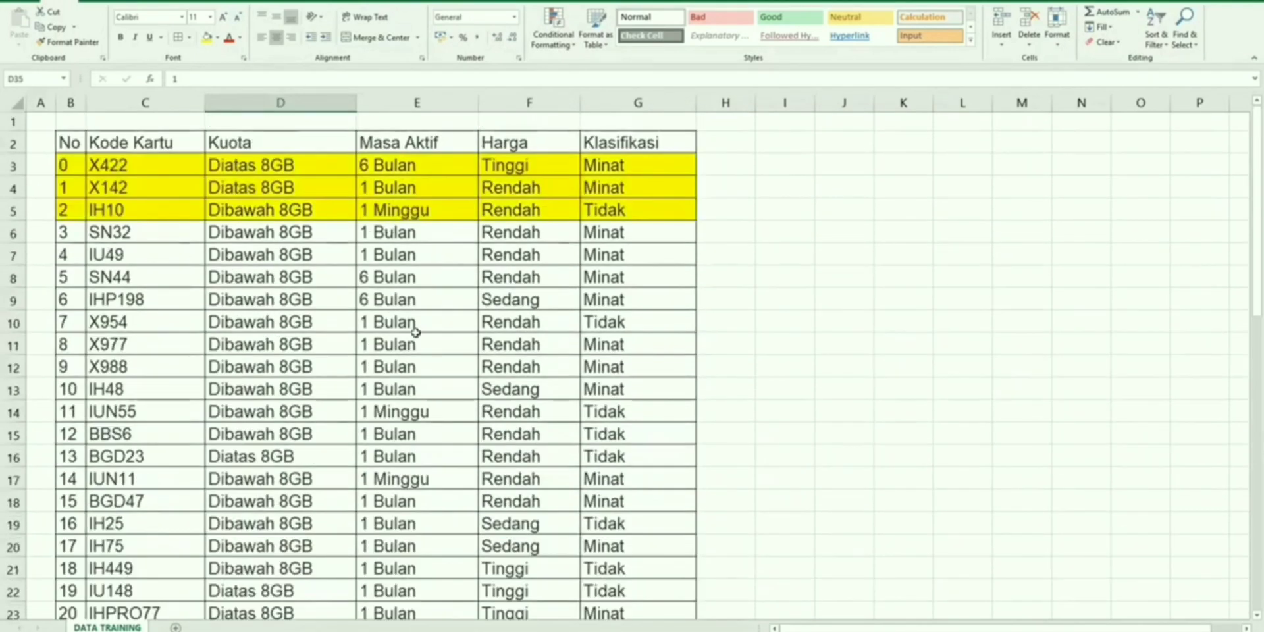
{"action": "scroll", "coordinate": [428, 475], "scroll_direction": "down", "scroll_amount": 3}
{"action": "scroll", "coordinate": [424, 475], "scroll_direction": "up", "scroll_amount": 2}
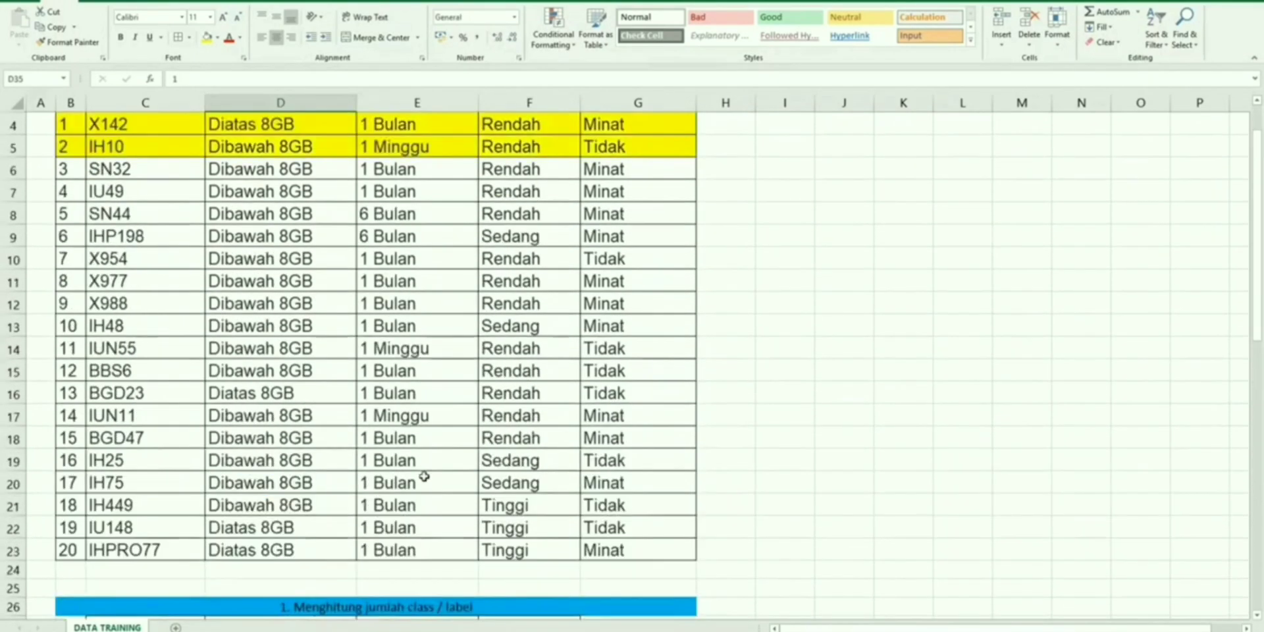
{"action": "scroll", "coordinate": [421, 477], "scroll_direction": "down", "scroll_amount": 6}
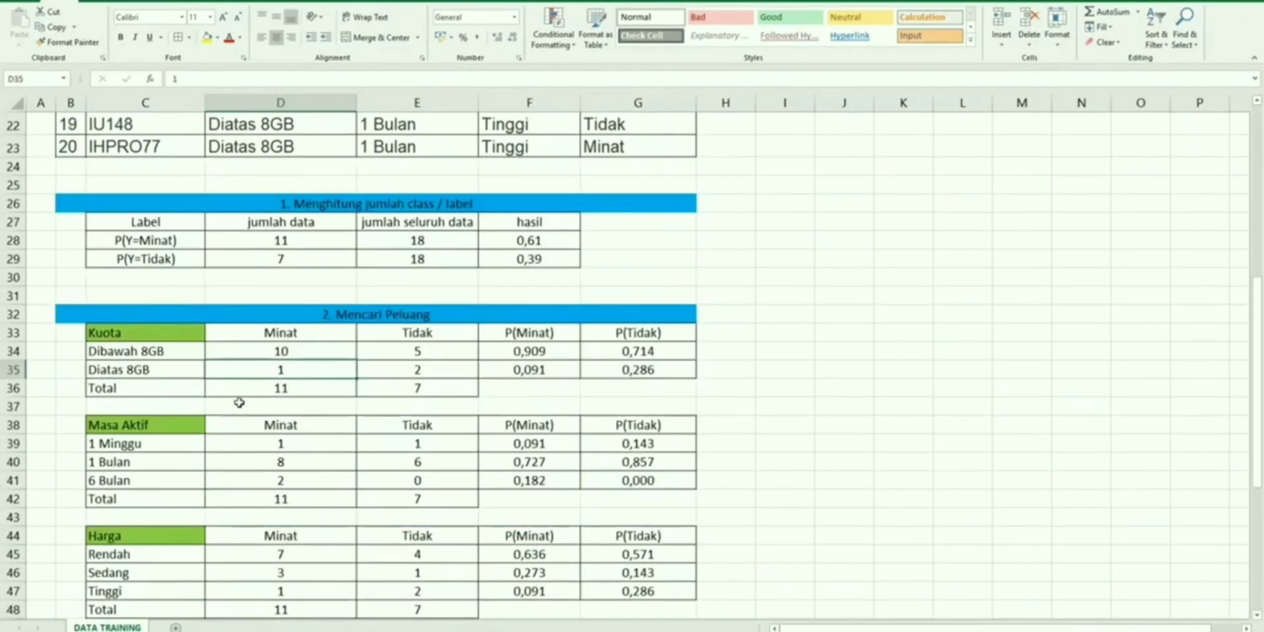
Inspect the P(Minat) formula for Diatas 8GB and the count and Total cells it references, keeping the formula as it is
{"action": "left_click", "coordinate": [285, 389]}
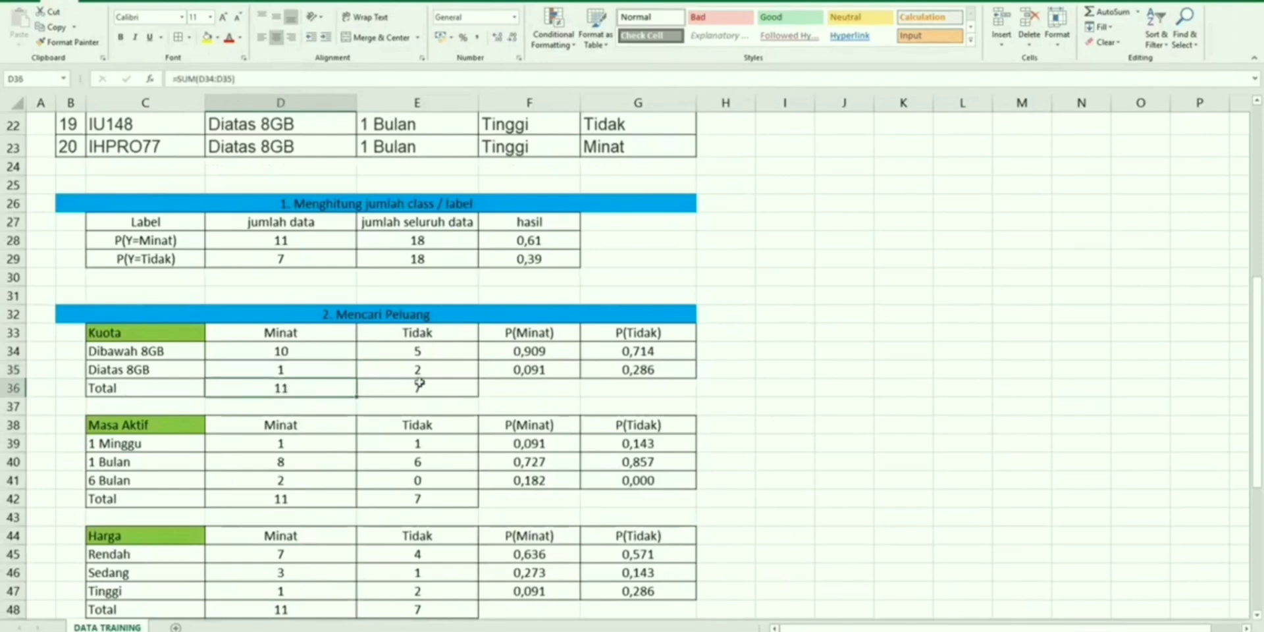
{"action": "left_click", "coordinate": [536, 369]}
{"action": "type", "text": "=D35/D36"}
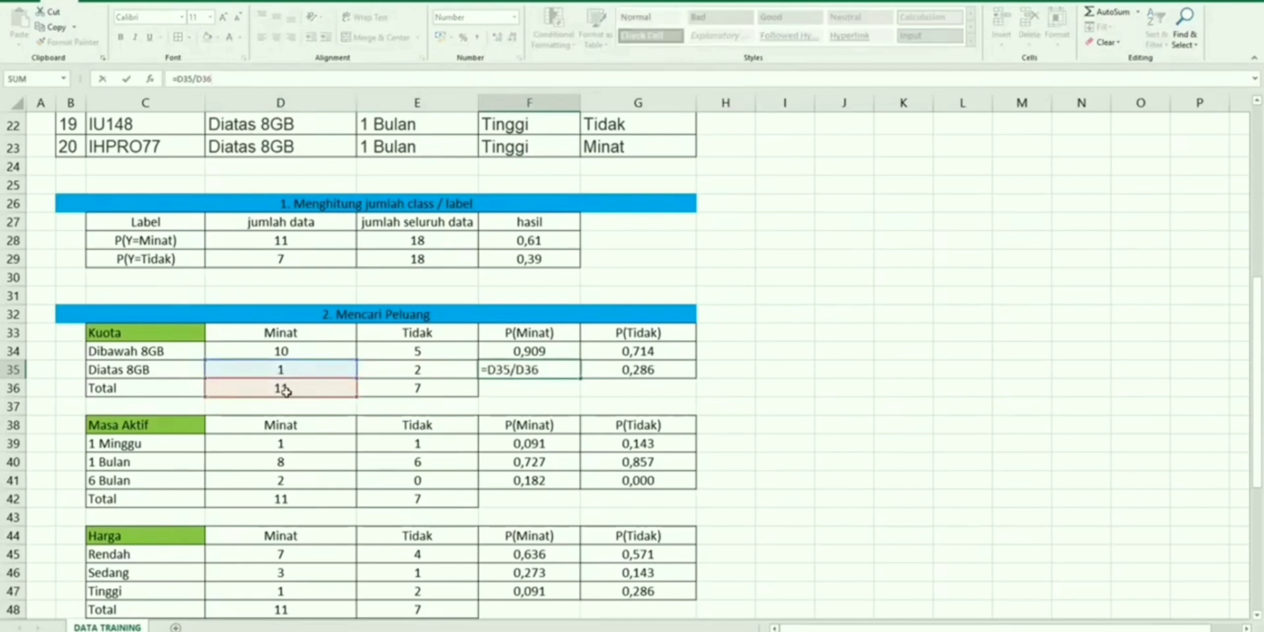
{"action": "key", "text": "ctrl+Return"}
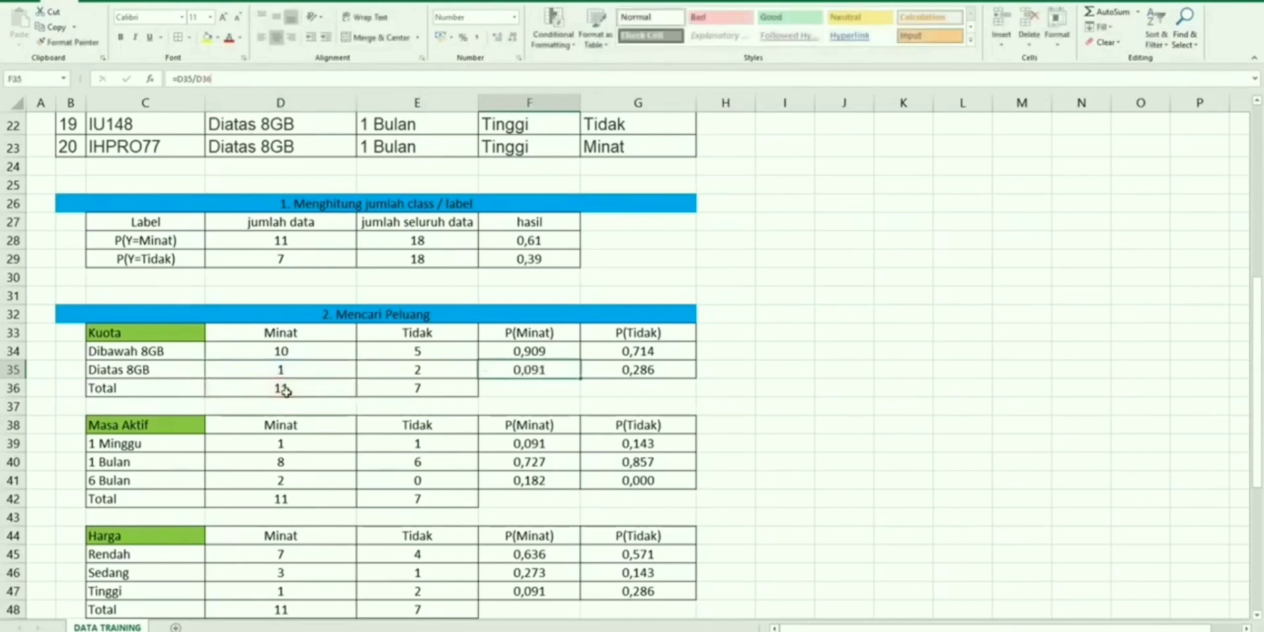
Review the Kuota table's Tidak counts and P(Tidak) values, the whole table, and its two probability columns together
{"action": "left_click_drag", "start_coordinate": [417, 349], "coordinate": [428, 390]}
{"action": "left_click_drag", "start_coordinate": [631, 350], "coordinate": [632, 371]}
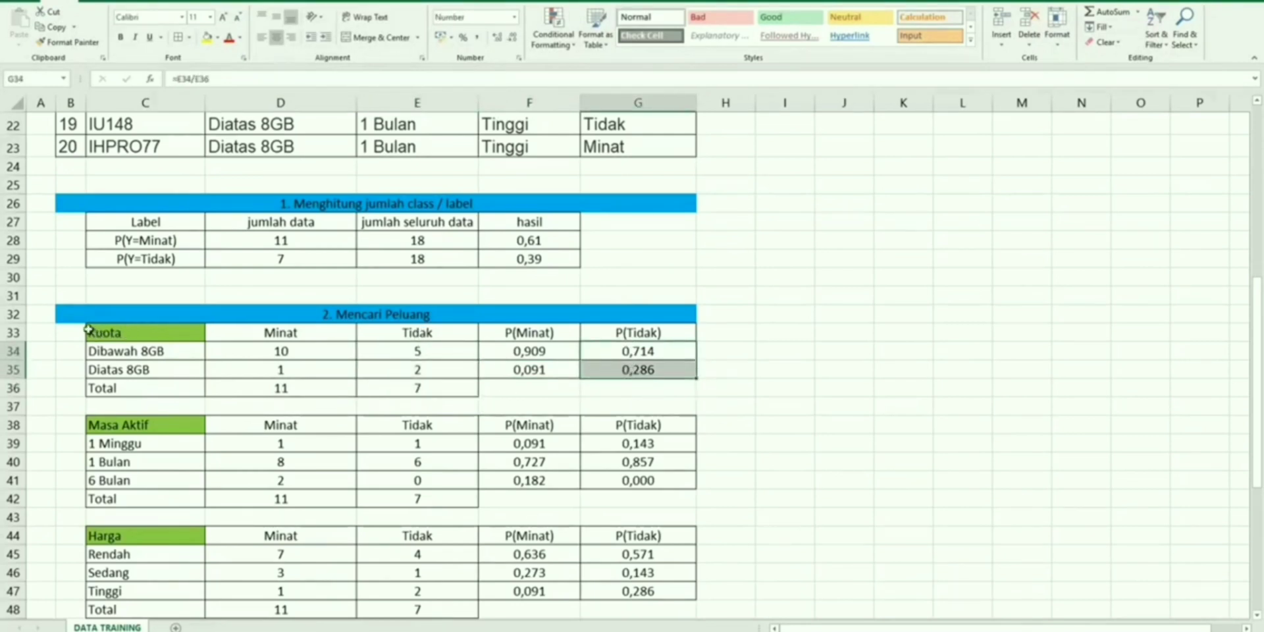
{"action": "left_click_drag", "start_coordinate": [89, 329], "coordinate": [674, 389]}
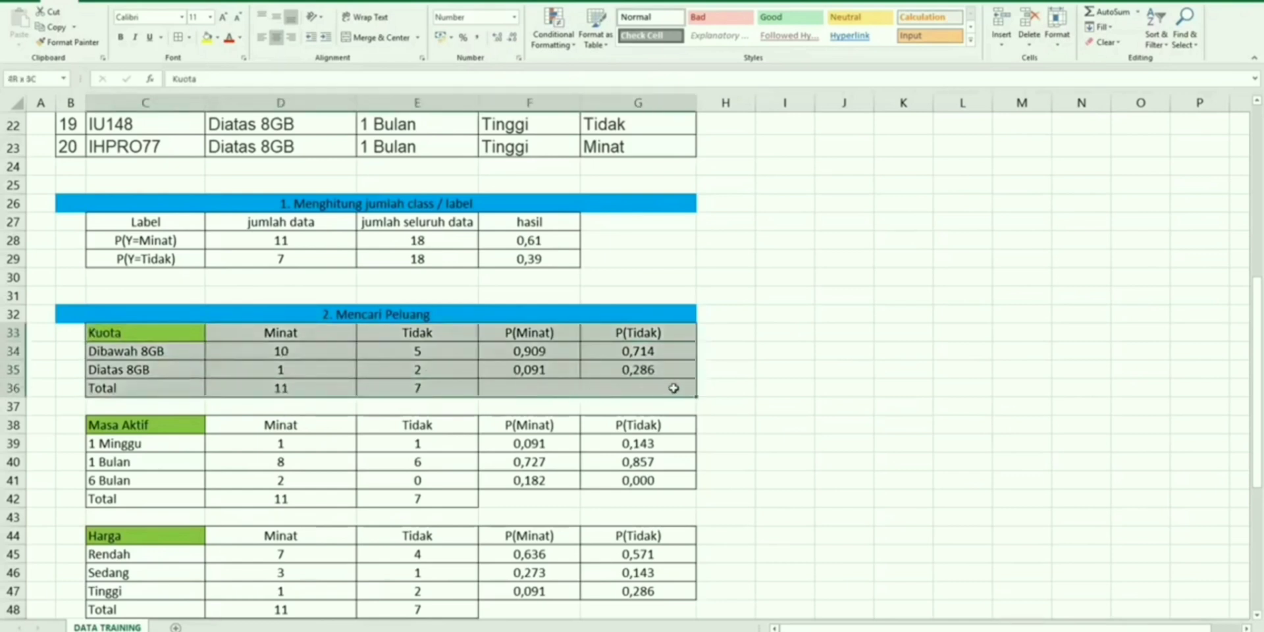
{"action": "left_click", "coordinate": [817, 370]}
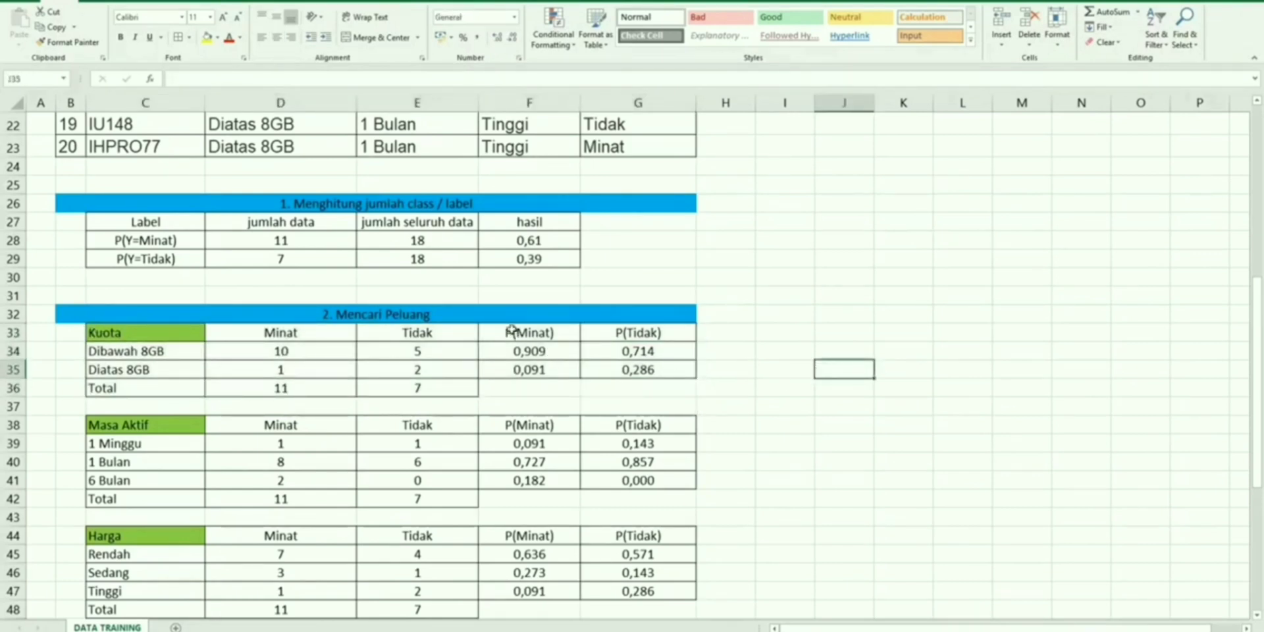
{"action": "left_click_drag", "start_coordinate": [513, 329], "coordinate": [645, 367]}
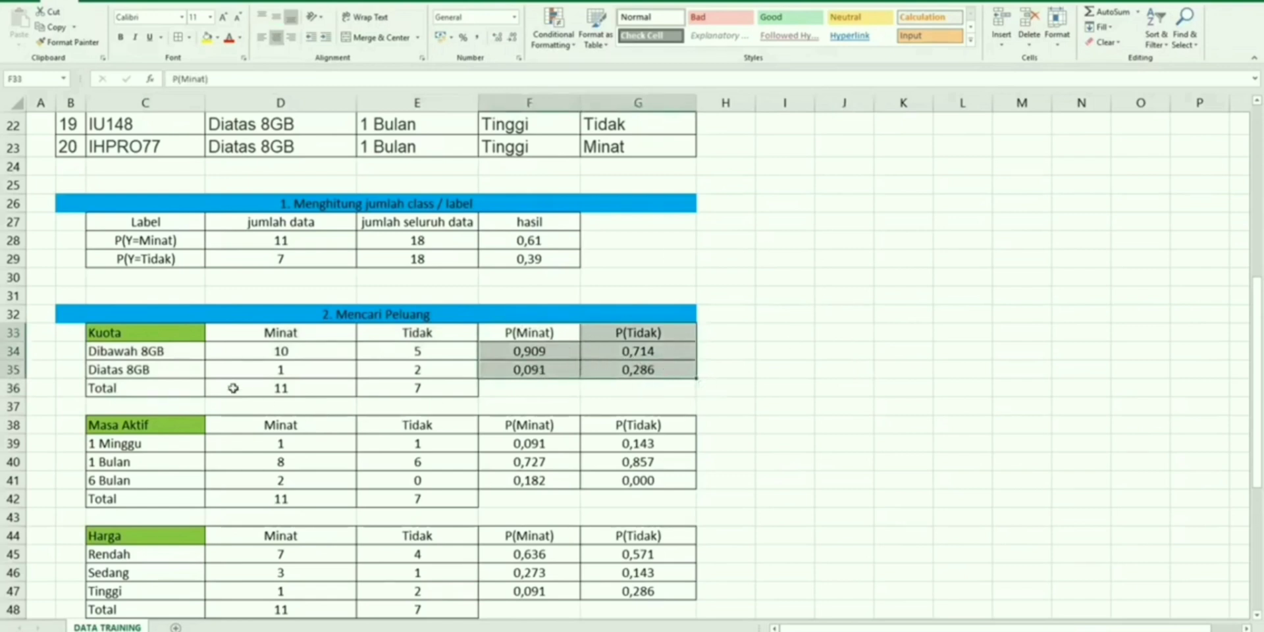
Examine the Masa Aktif table and its categories 1 Minggu, 1 Bulan and 6 Bulan, plus the Minat heading
{"action": "left_click_drag", "start_coordinate": [94, 424], "coordinate": [658, 501]}
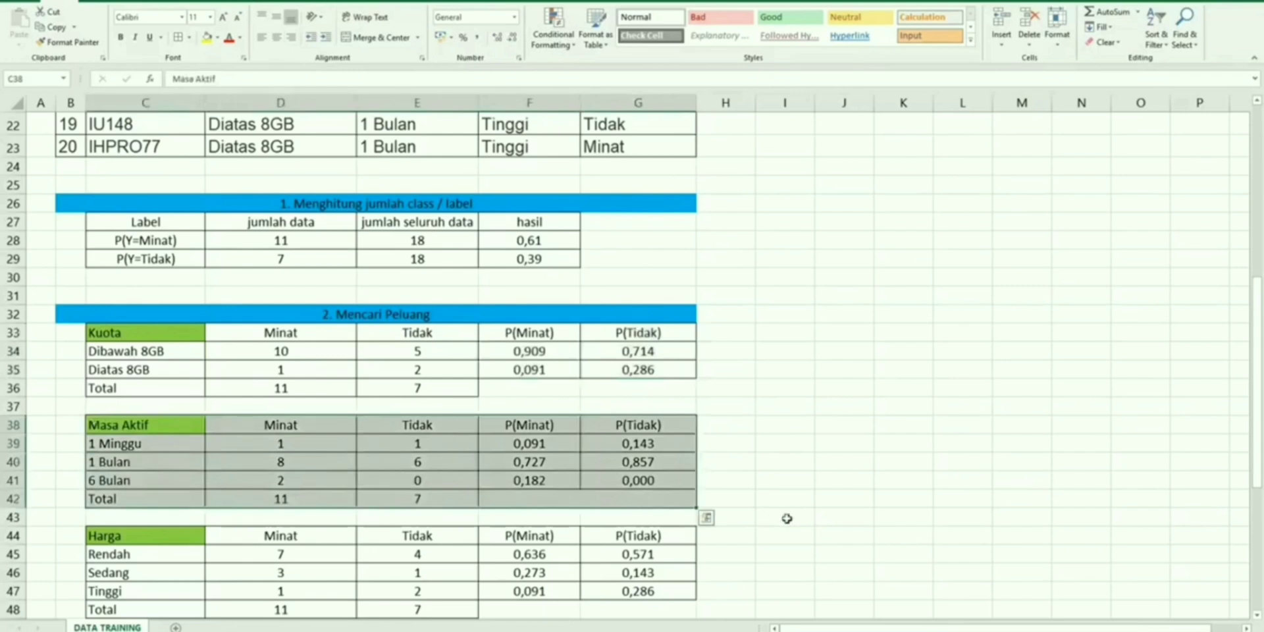
{"action": "scroll", "coordinate": [787, 518], "scroll_direction": "down", "scroll_amount": 1}
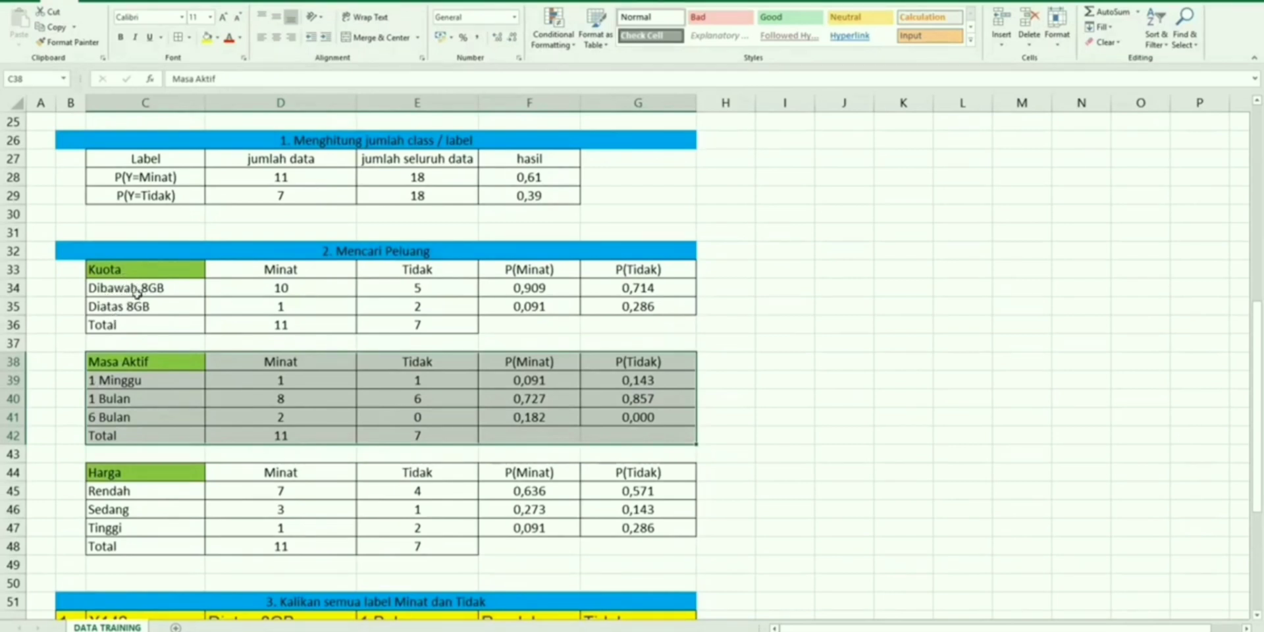
{"action": "left_click", "coordinate": [114, 380]}
{"action": "left_click", "coordinate": [112, 398]}
{"action": "left_click", "coordinate": [108, 418]}
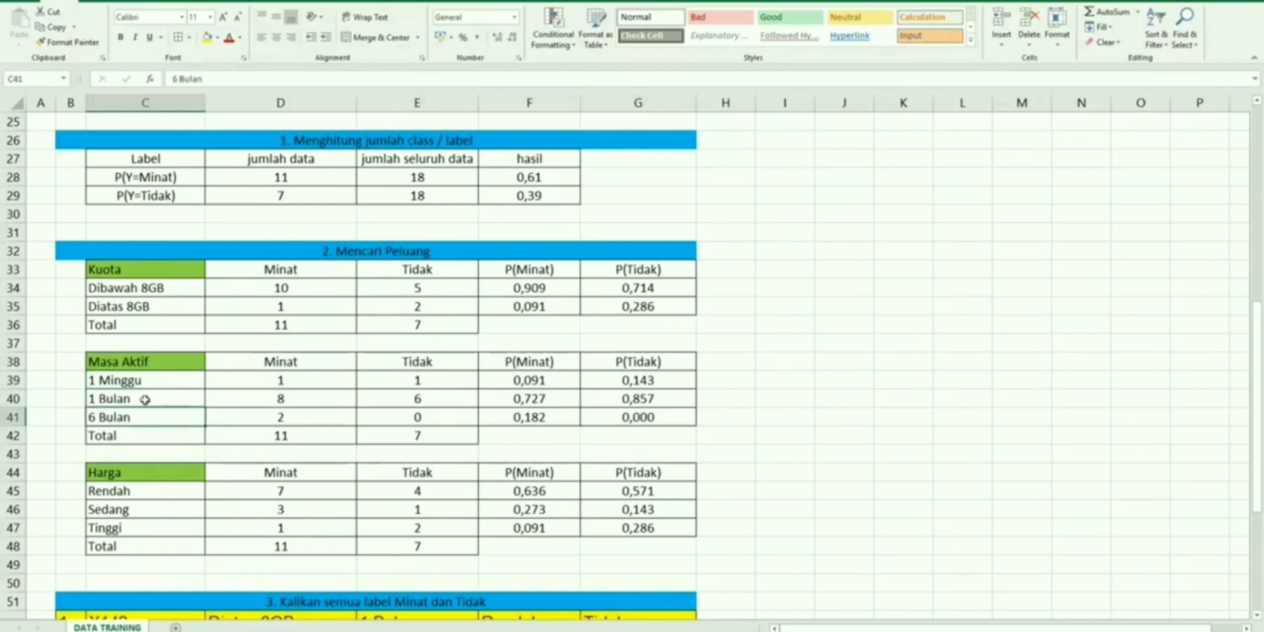
{"action": "left_click", "coordinate": [110, 380]}
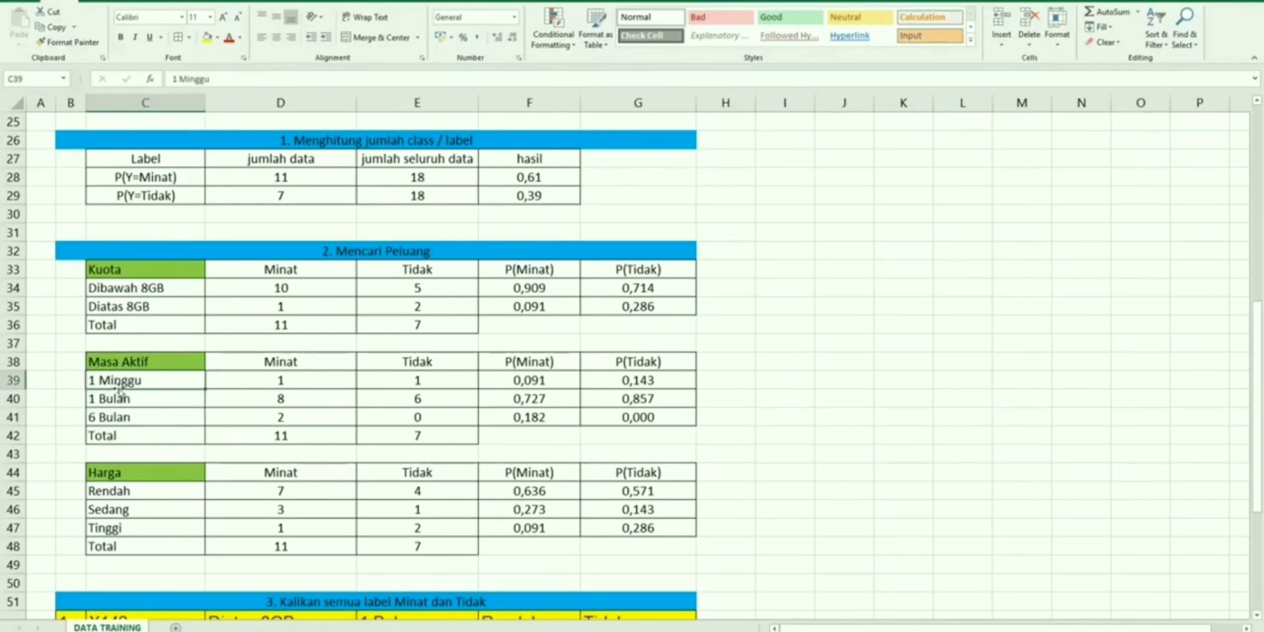
{"action": "left_click", "coordinate": [281, 363]}
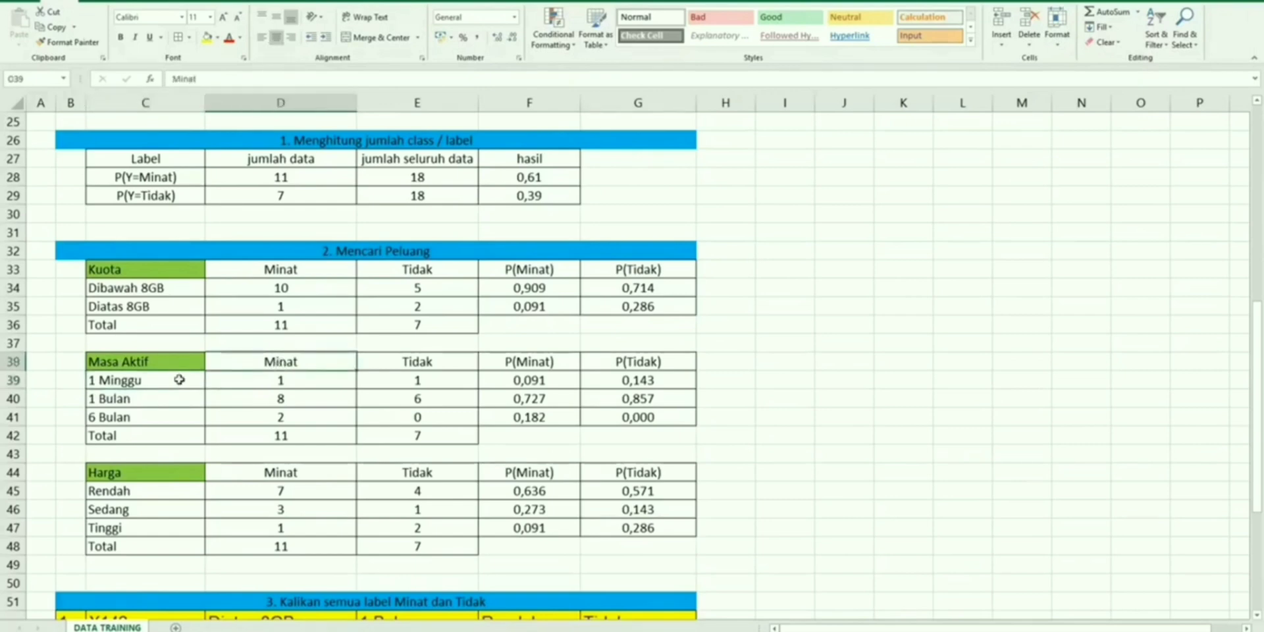
Find the 1 Minggu records among training records 3 to 20 and check the Klasifikasi value of each
{"action": "scroll", "coordinate": [289, 408], "scroll_direction": "up", "scroll_amount": 8}
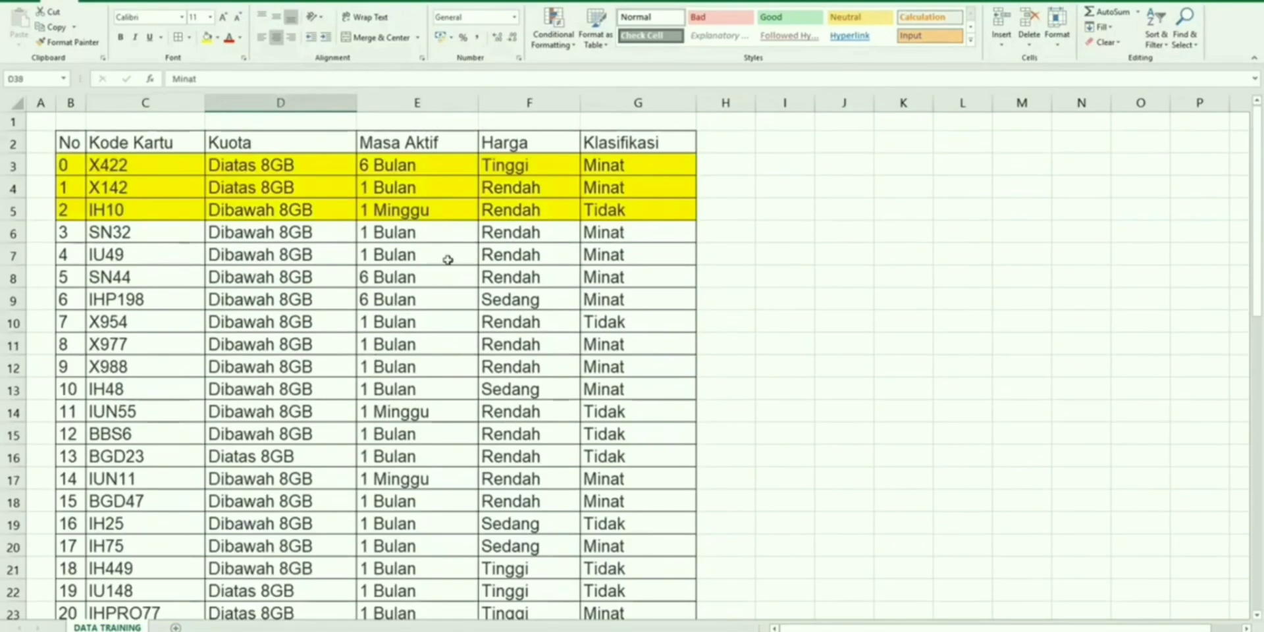
{"action": "scroll", "coordinate": [408, 277], "scroll_direction": "down", "scroll_amount": 1}
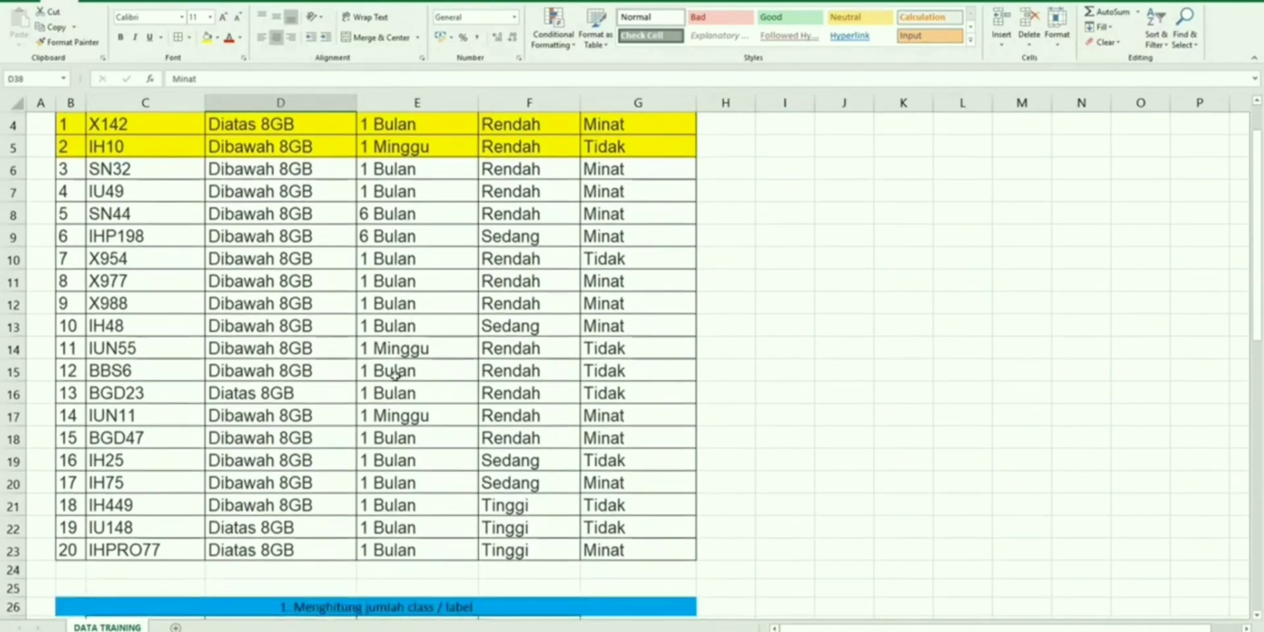
{"action": "left_click_drag", "start_coordinate": [397, 421], "coordinate": [612, 418]}
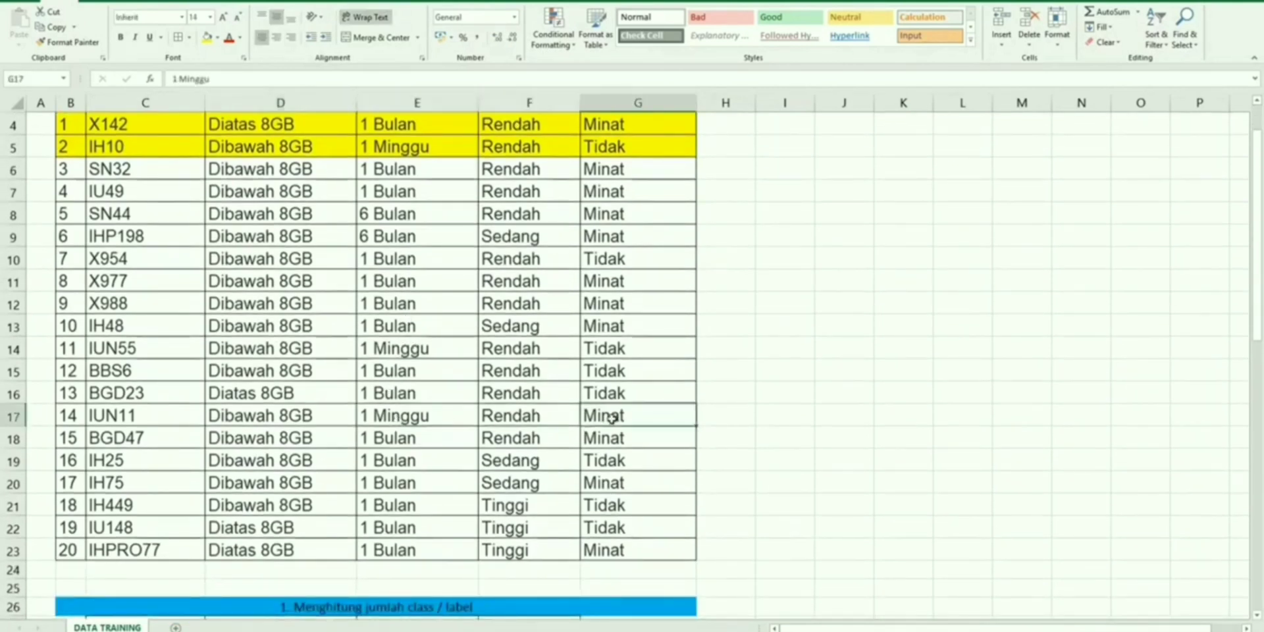
{"action": "left_click", "coordinate": [421, 416]}
{"action": "left_click", "coordinate": [584, 414]}
{"action": "left_click", "coordinate": [420, 429]}
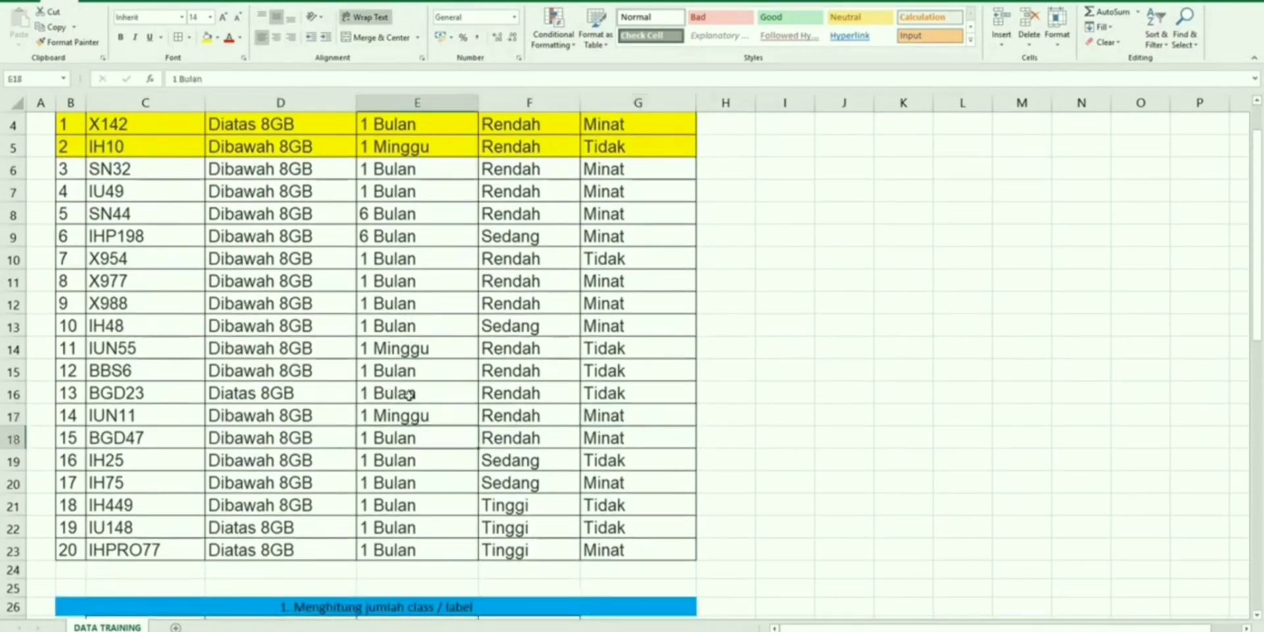
{"action": "left_click", "coordinate": [406, 352]}
{"action": "left_click", "coordinate": [585, 357]}
Check the Minat and Tidak counts for 1 Minggu, 1 Bulan and 6 Bulan in the Masa Aktif table
{"action": "scroll", "coordinate": [339, 527], "scroll_direction": "down", "scroll_amount": 7}
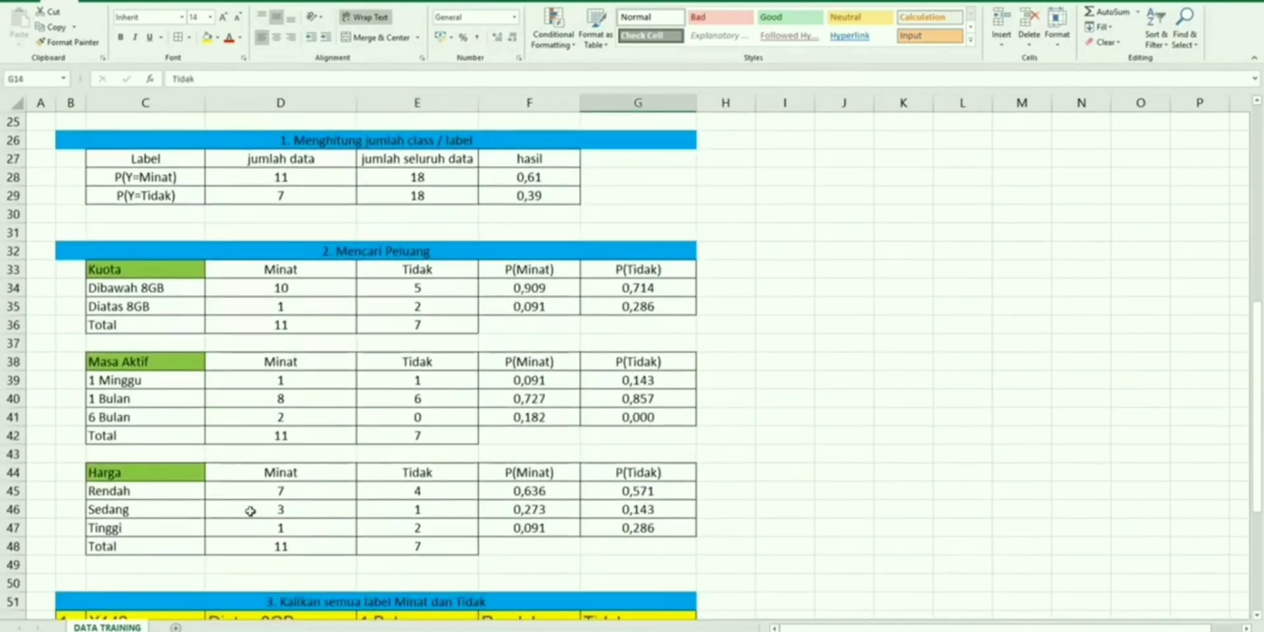
{"action": "left_click", "coordinate": [296, 387]}
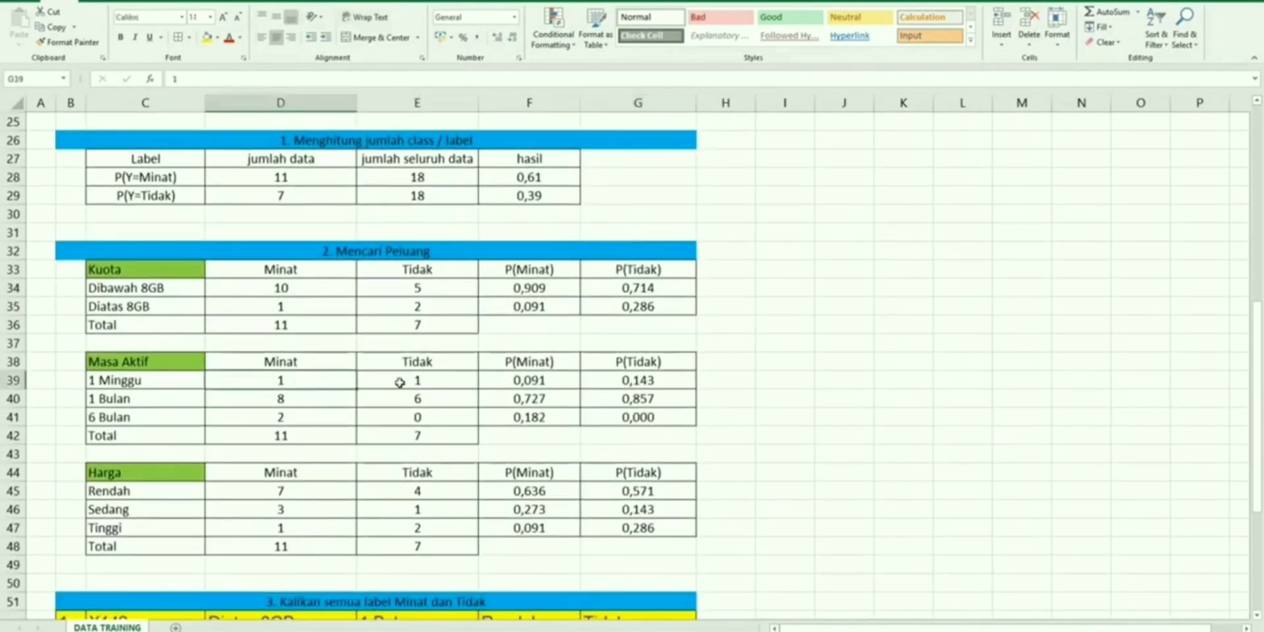
{"action": "left_click", "coordinate": [411, 381]}
{"action": "left_click", "coordinate": [294, 382]}
{"action": "left_click", "coordinate": [392, 382]}
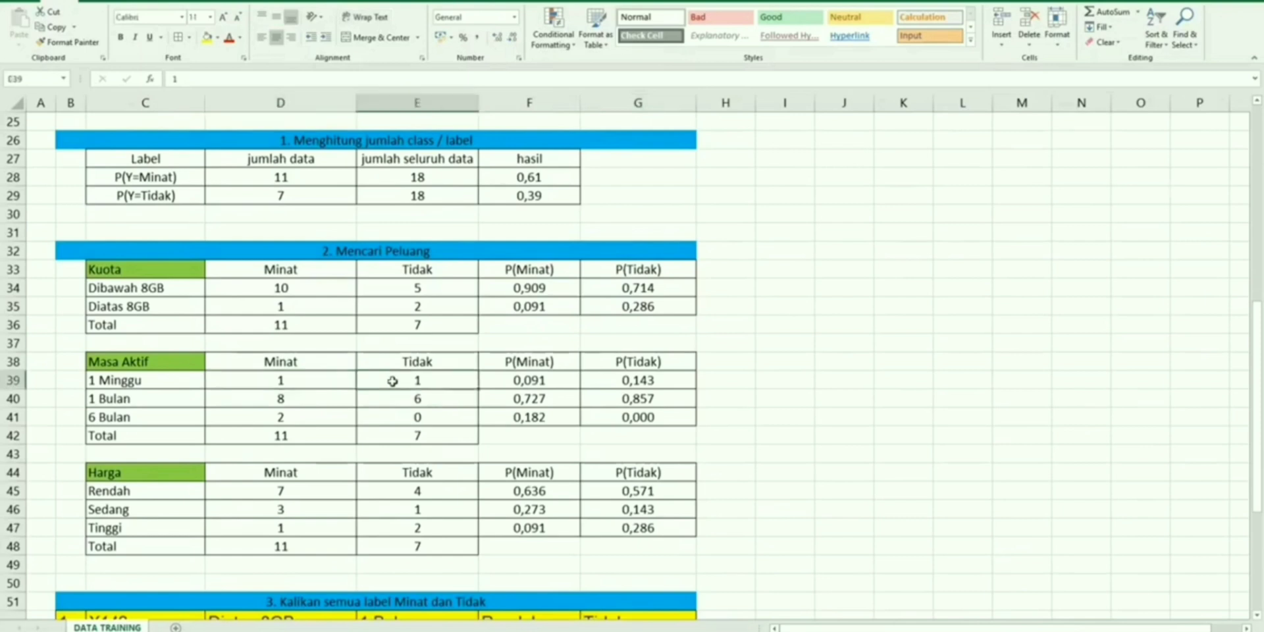
{"action": "left_click", "coordinate": [296, 385]}
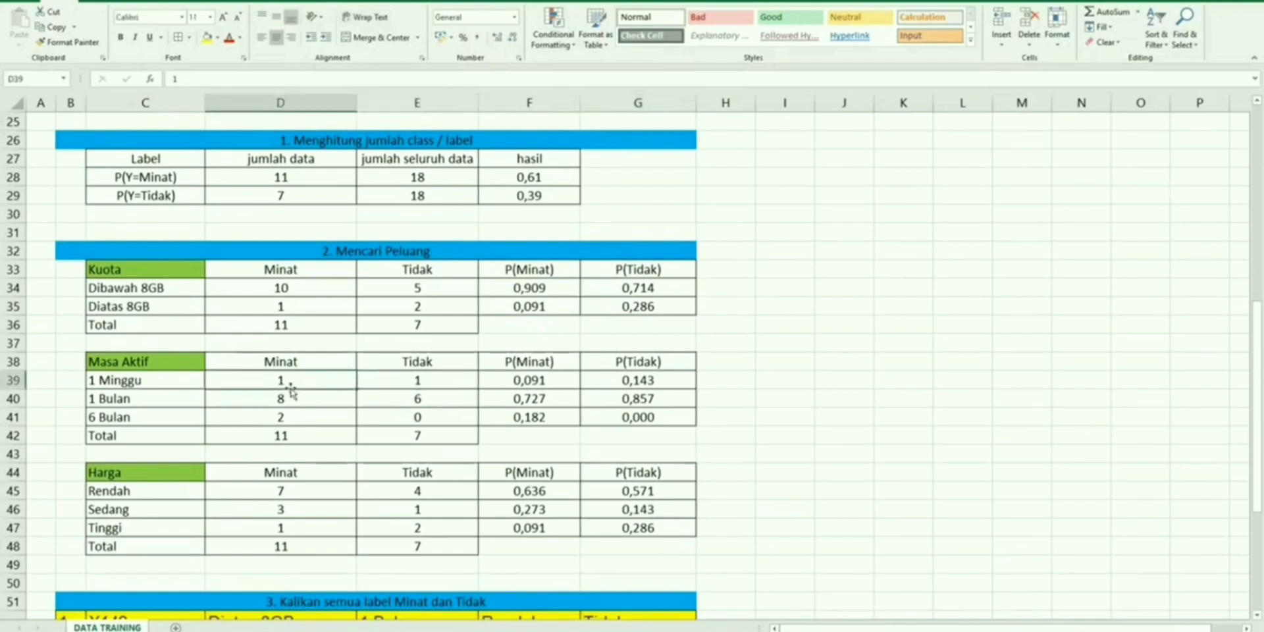
{"action": "left_click", "coordinate": [274, 401]}
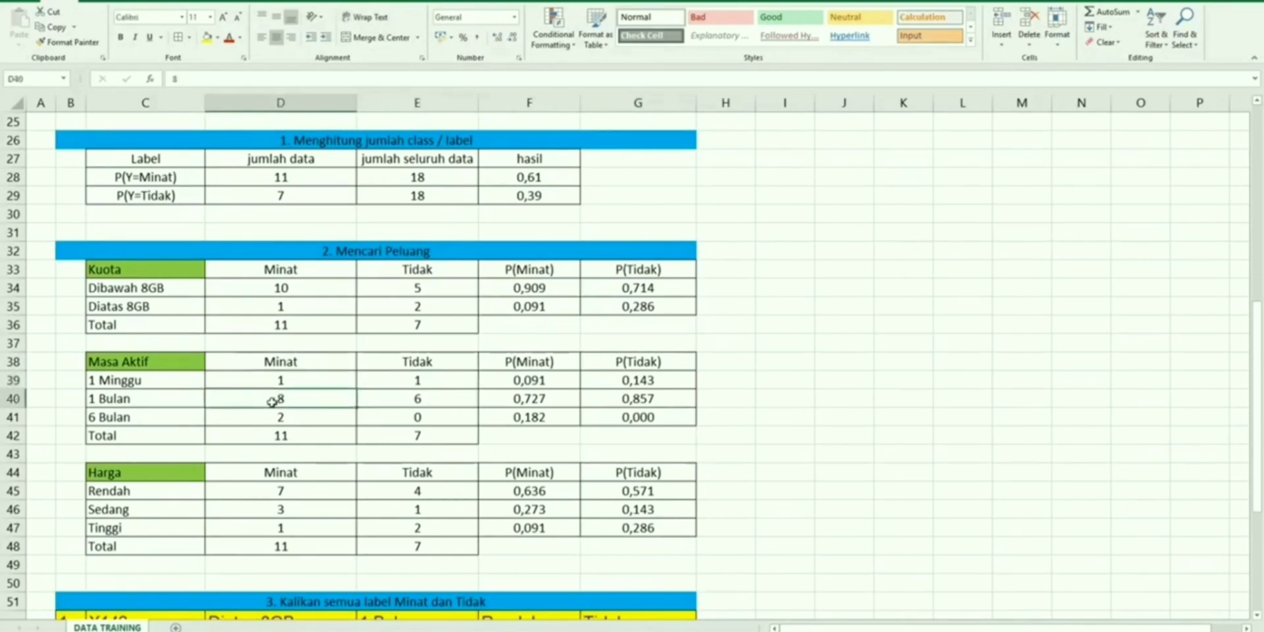
{"action": "left_click", "coordinate": [415, 403]}
{"action": "left_click", "coordinate": [304, 419]}
{"action": "left_click", "coordinate": [411, 416]}
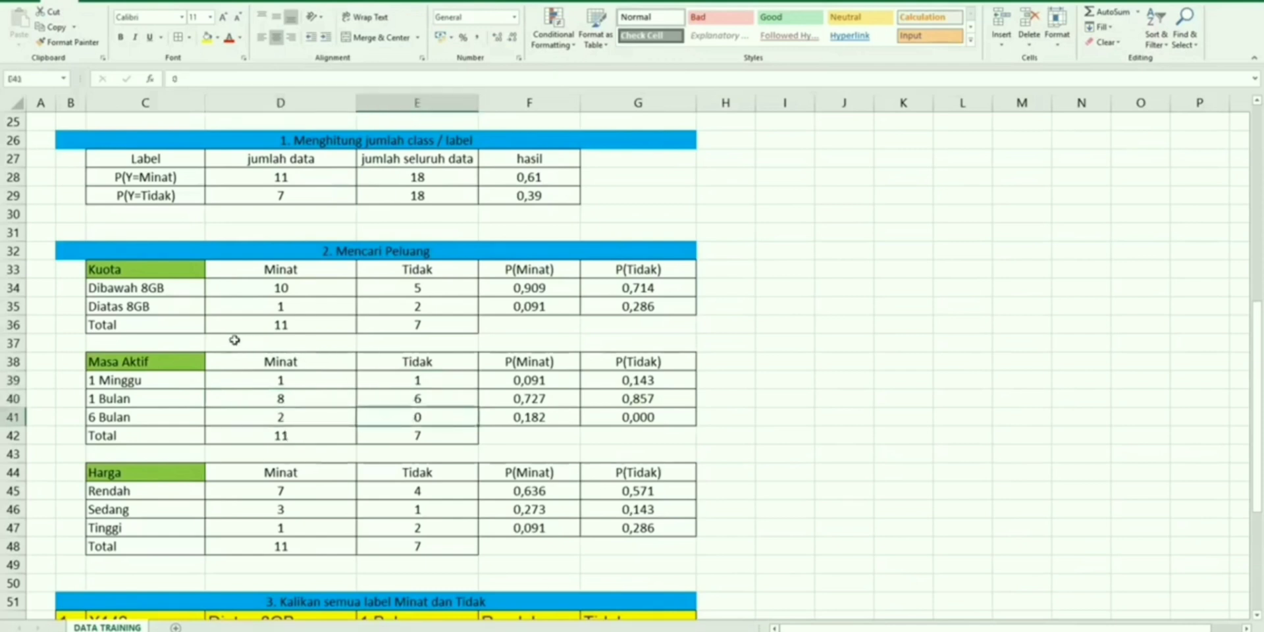
Review the Masa Aktif counts and Total row, and inspect the range summed by the Minat Total formula without changing it
{"action": "left_click_drag", "start_coordinate": [237, 333], "coordinate": [407, 433]}
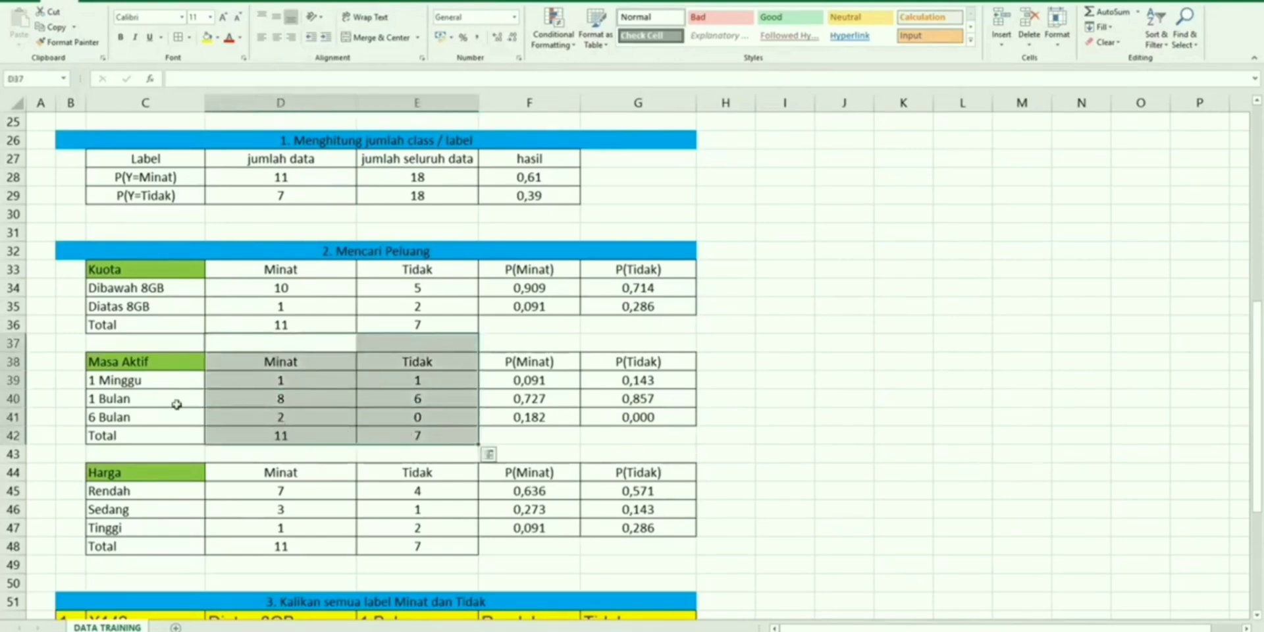
{"action": "left_click_drag", "start_coordinate": [268, 435], "coordinate": [406, 430]}
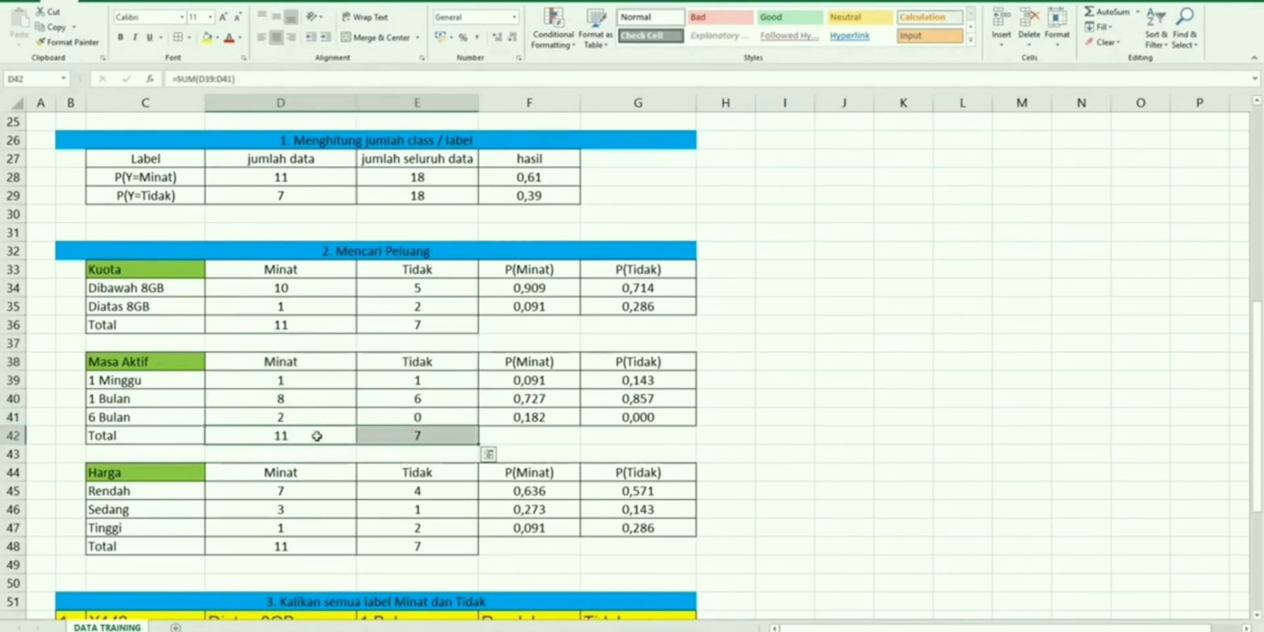
{"action": "left_click", "coordinate": [281, 435]}
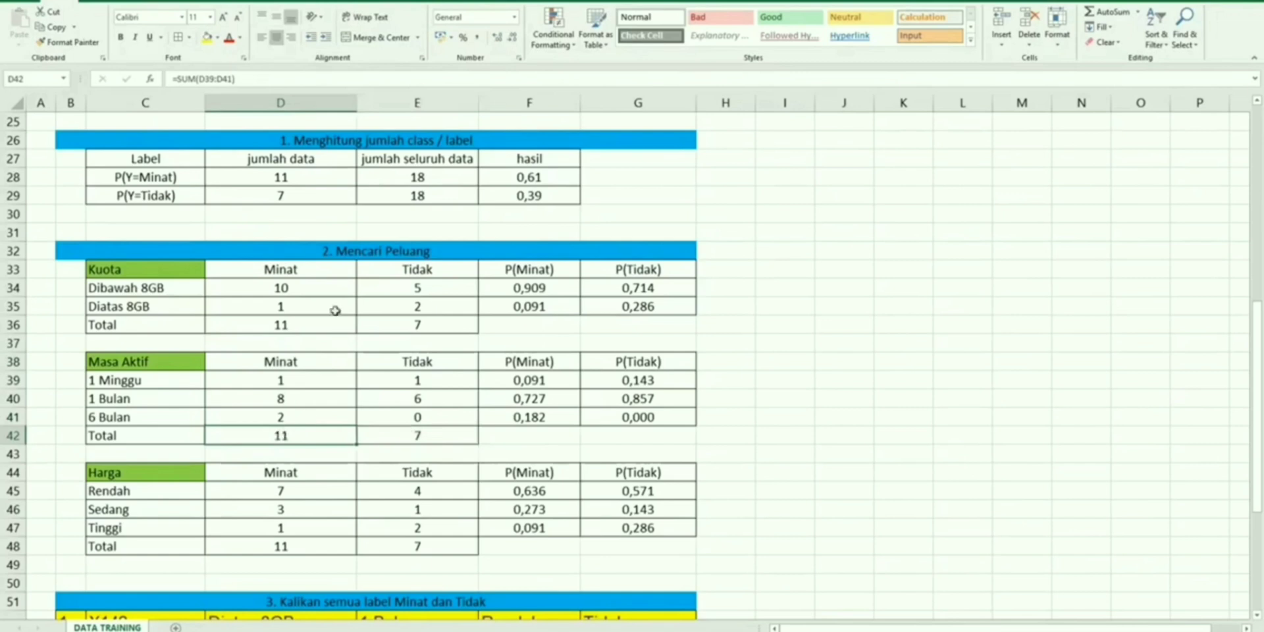
{"action": "left_click", "coordinate": [235, 78]}
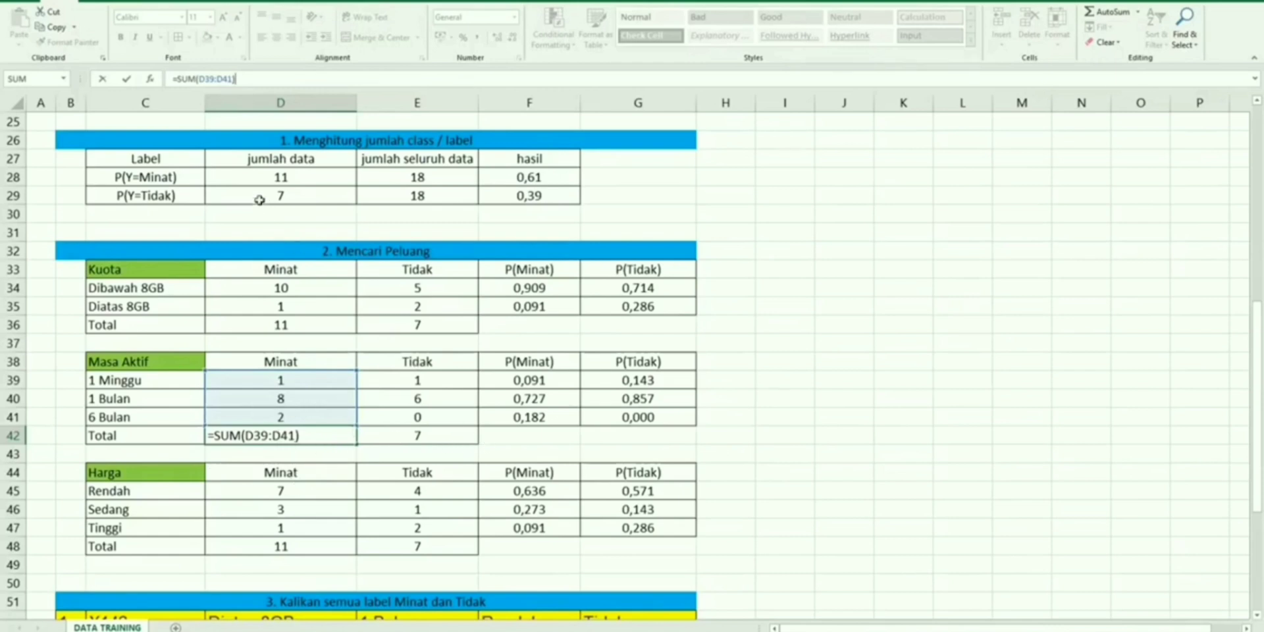
{"action": "key", "text": "Return"}
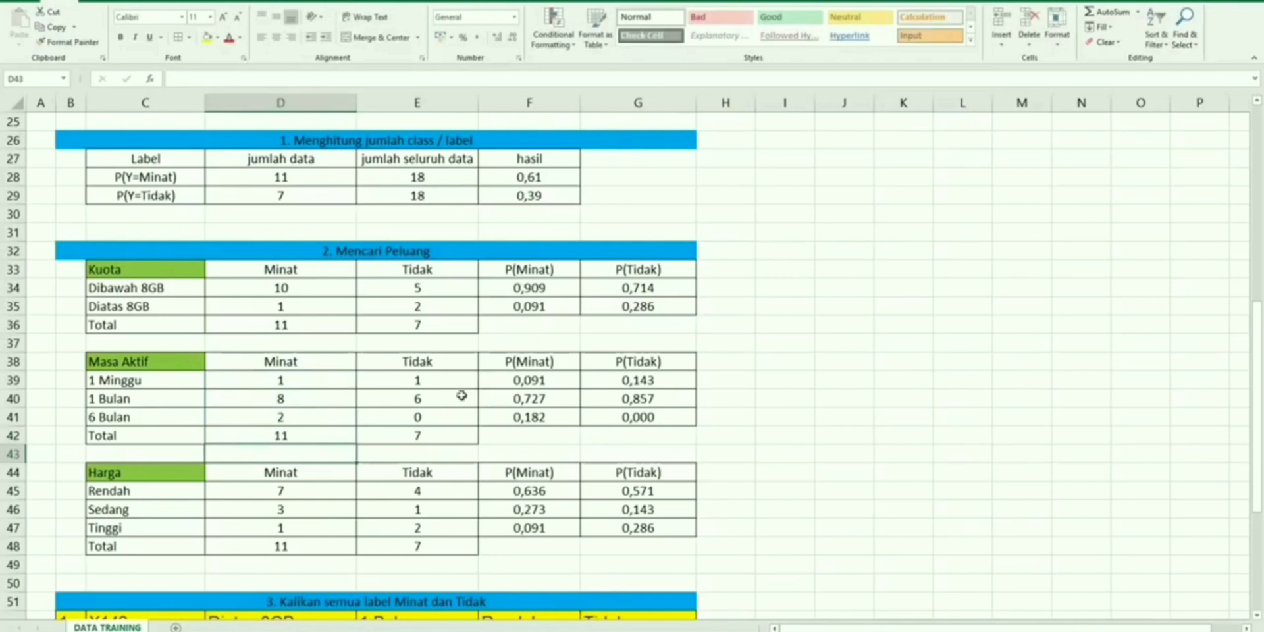
Inspect the P(Minat) formula for 1 Minggu and the Masa Aktif cells it references, leaving the formula as it is
{"action": "left_click", "coordinate": [524, 382]}
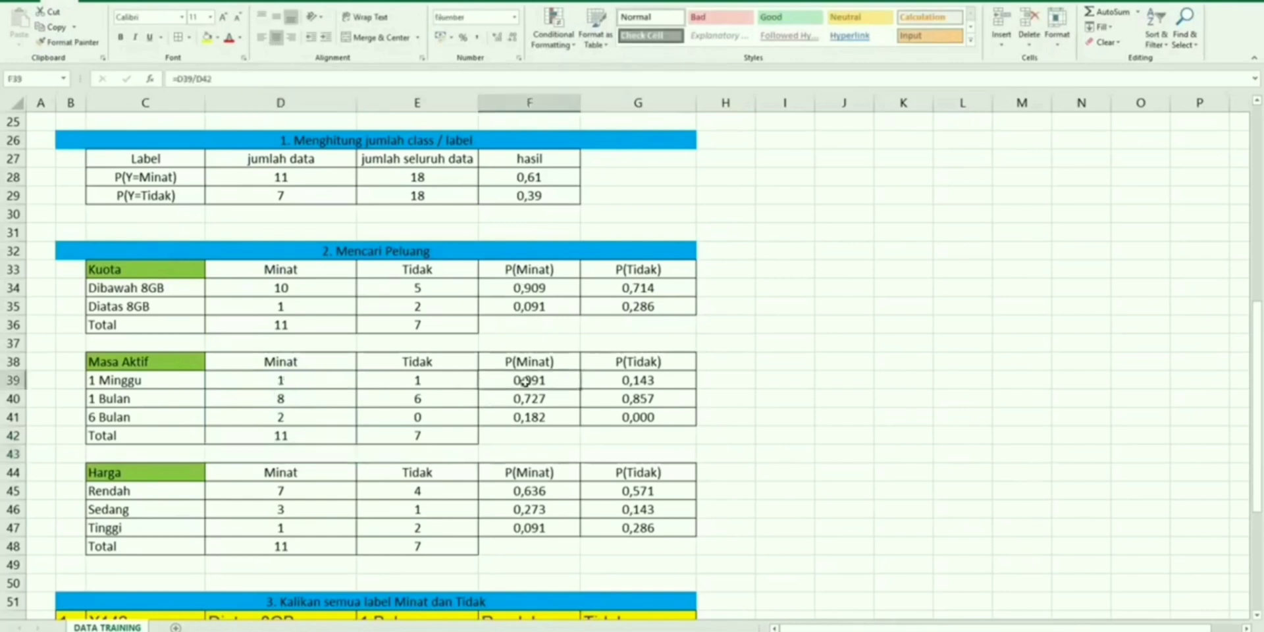
{"action": "left_click", "coordinate": [250, 76]}
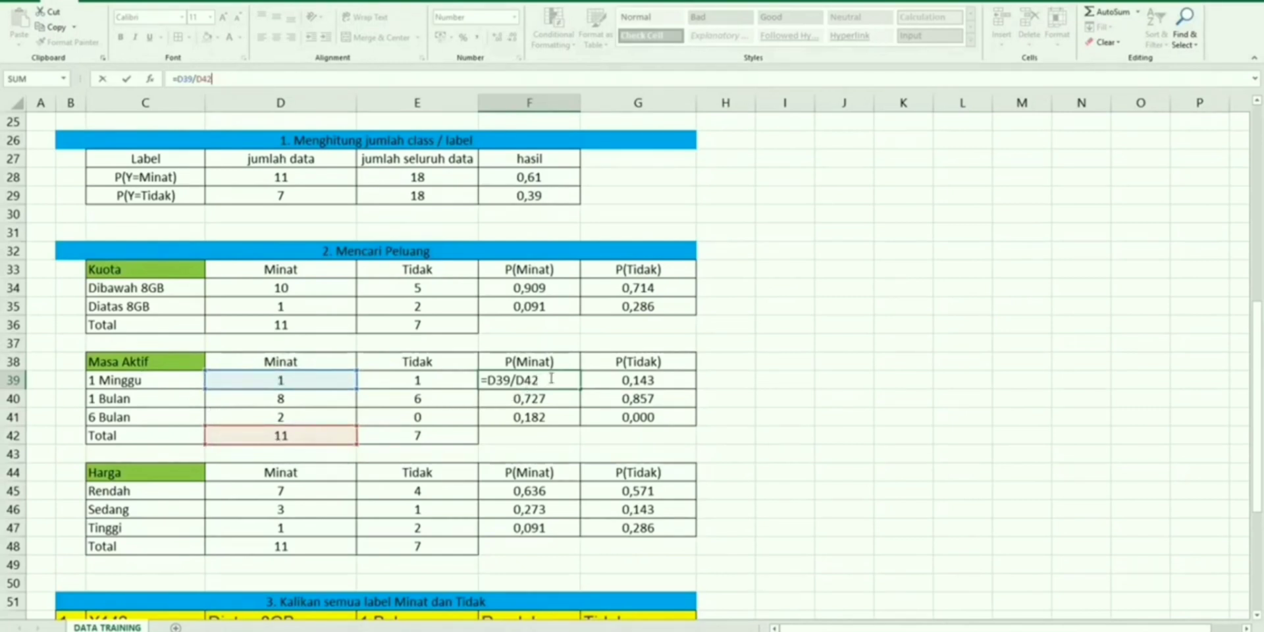
{"action": "key", "text": "Return"}
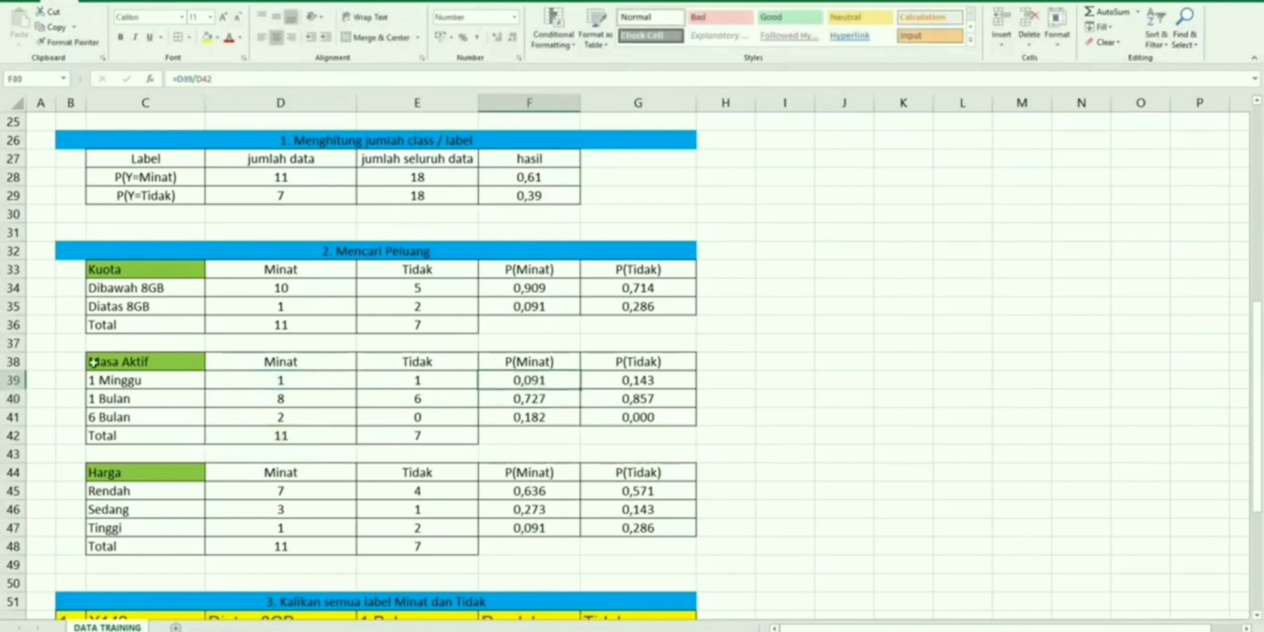
Review the 1 Bulan row, the Minat Total and the P(Minat) and P(Tidak) values in the Masa Aktif table
{"action": "left_click", "coordinate": [122, 403]}
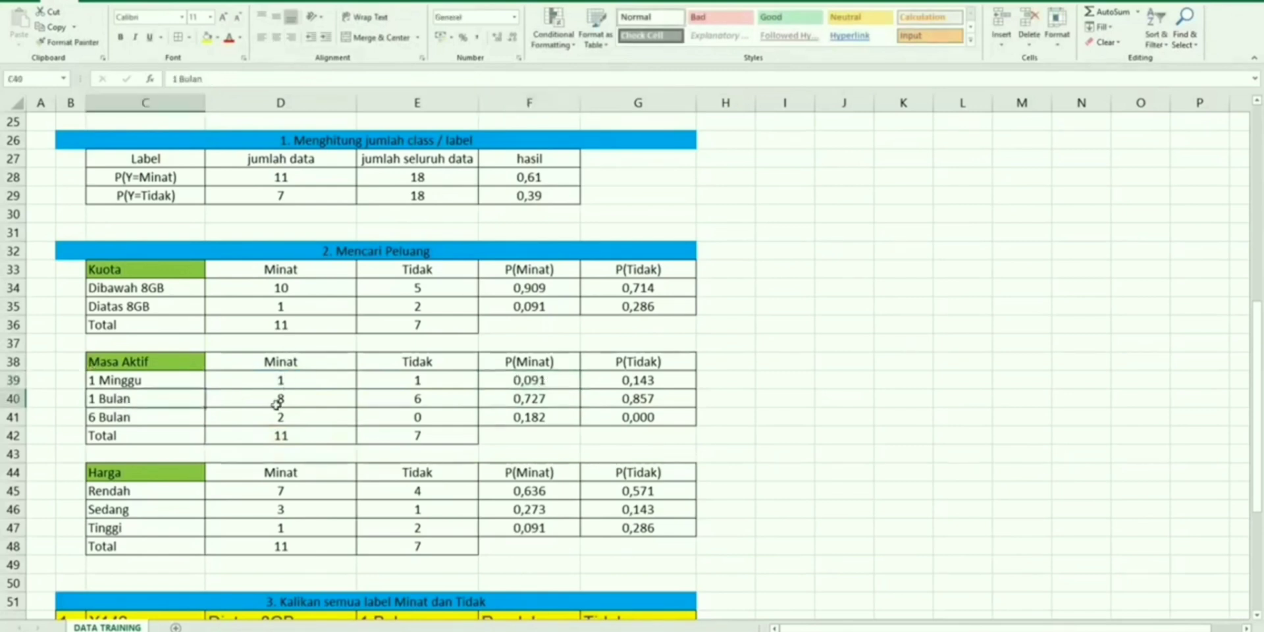
{"action": "left_click", "coordinate": [283, 399]}
{"action": "left_click", "coordinate": [283, 435]}
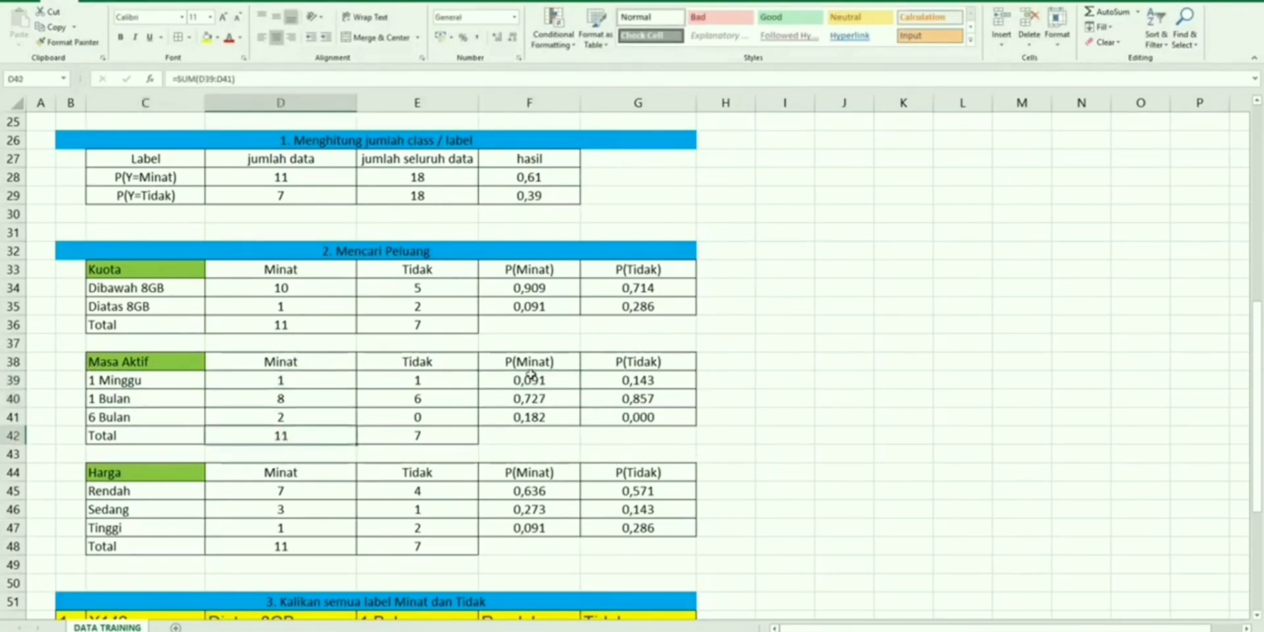
{"action": "left_click_drag", "start_coordinate": [531, 375], "coordinate": [669, 409]}
{"action": "left_click", "coordinate": [810, 453]}
{"action": "scroll", "coordinate": [799, 453], "scroll_direction": "down", "scroll_amount": 1}
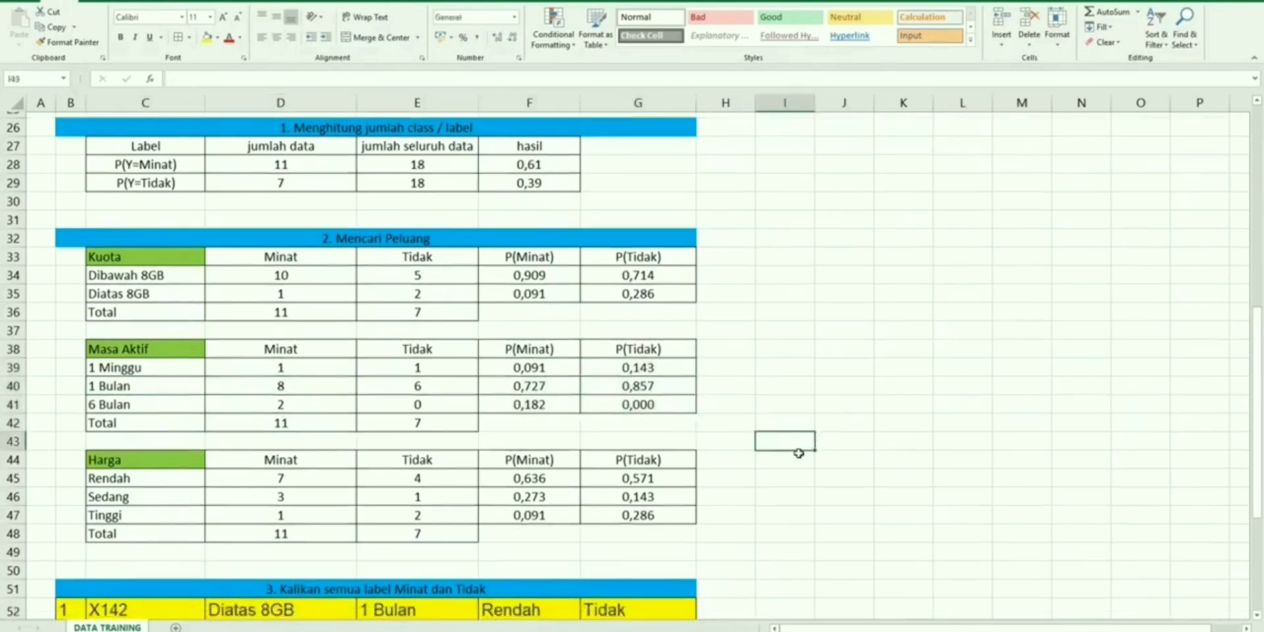
{"action": "scroll", "coordinate": [798, 453], "scroll_direction": "down", "scroll_amount": 2}
{"action": "scroll", "coordinate": [342, 438], "scroll_direction": "up", "scroll_amount": 3}
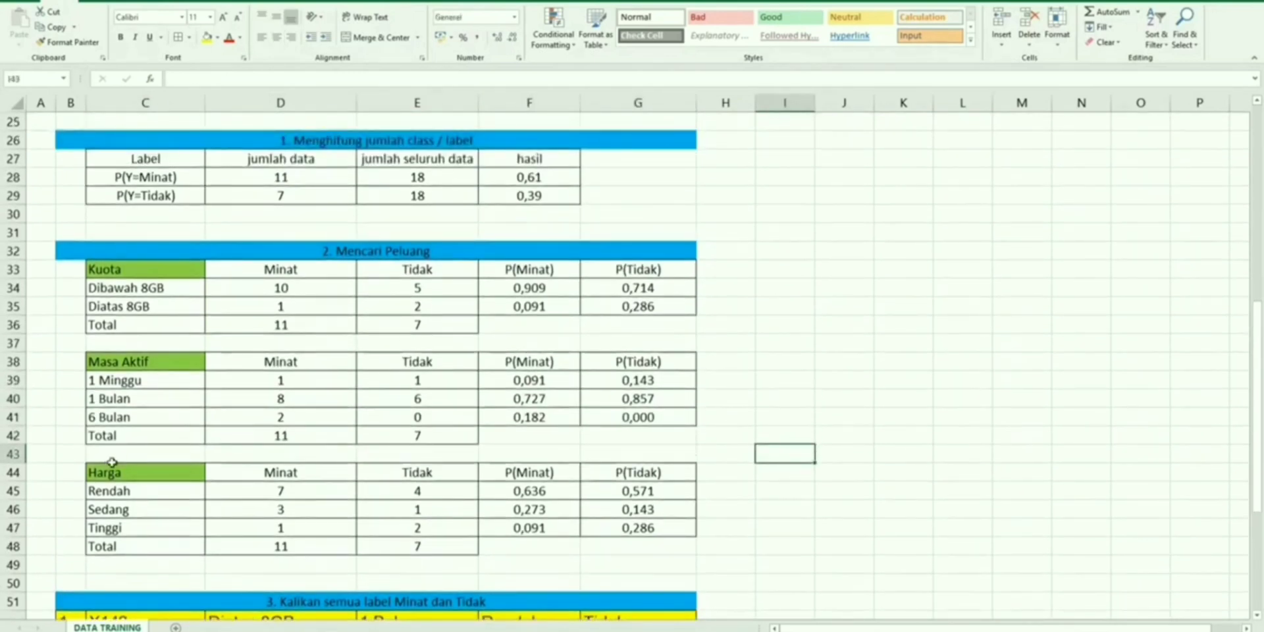
Review the whole Harga probability table and compare it with the Harga values of training records 7 to 17
{"action": "left_click_drag", "start_coordinate": [62, 471], "coordinate": [637, 546]}
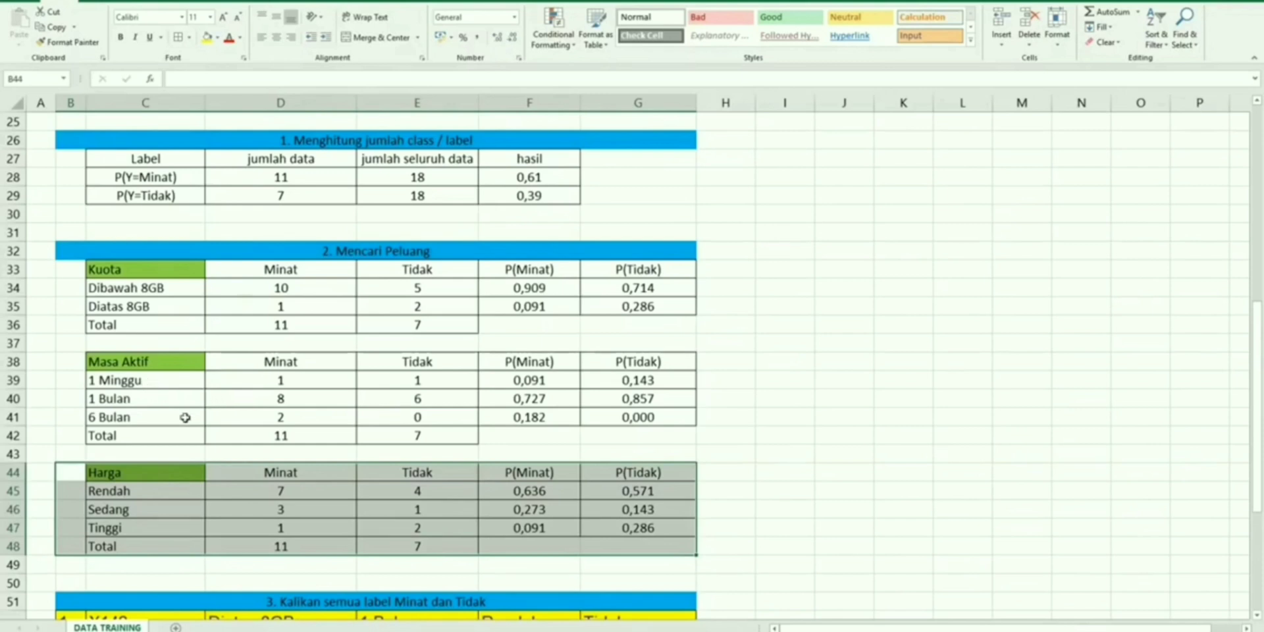
{"action": "left_click", "coordinate": [522, 511]}
{"action": "left_click_drag", "start_coordinate": [145, 474], "coordinate": [631, 549]}
{"action": "scroll", "coordinate": [629, 526], "scroll_direction": "up", "scroll_amount": 6}
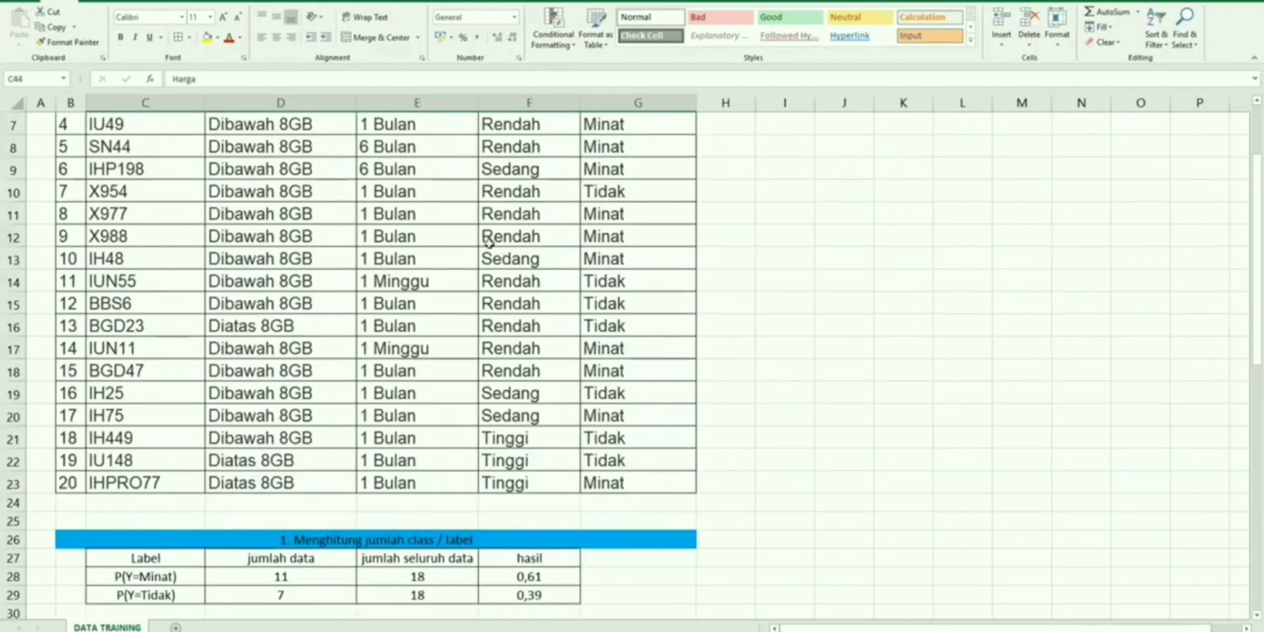
{"action": "left_click_drag", "start_coordinate": [566, 183], "coordinate": [560, 421]}
{"action": "scroll", "coordinate": [518, 499], "scroll_direction": "down", "scroll_amount": 5}
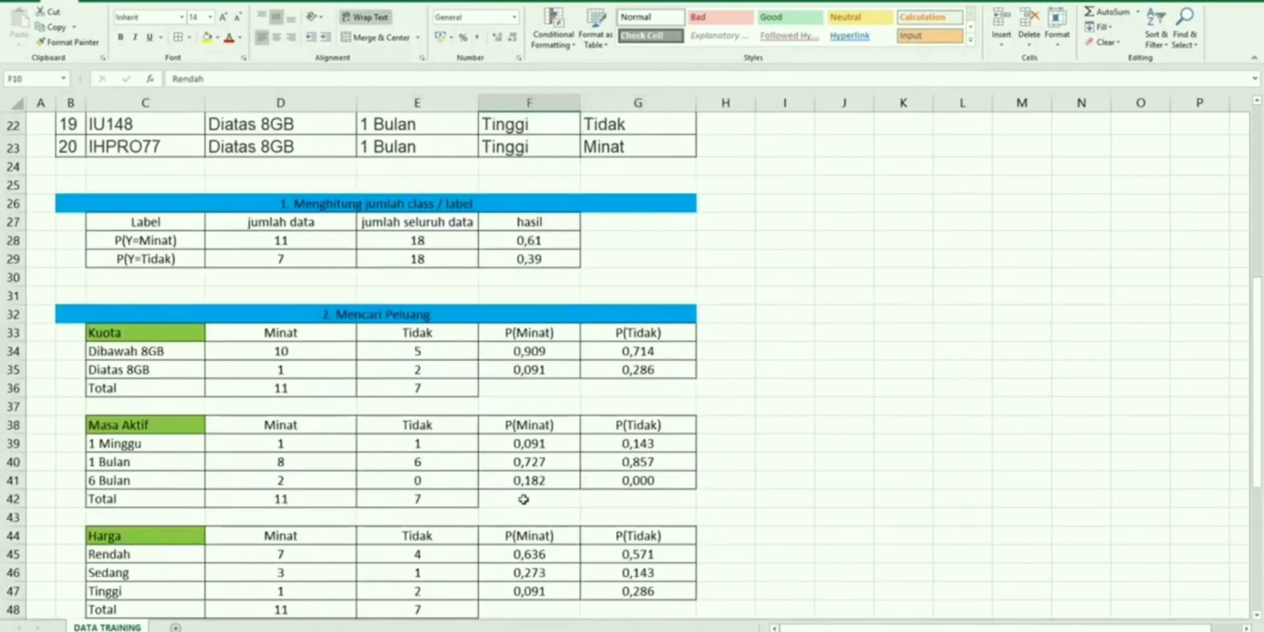
{"action": "scroll", "coordinate": [518, 487], "scroll_direction": "down", "scroll_amount": 1}
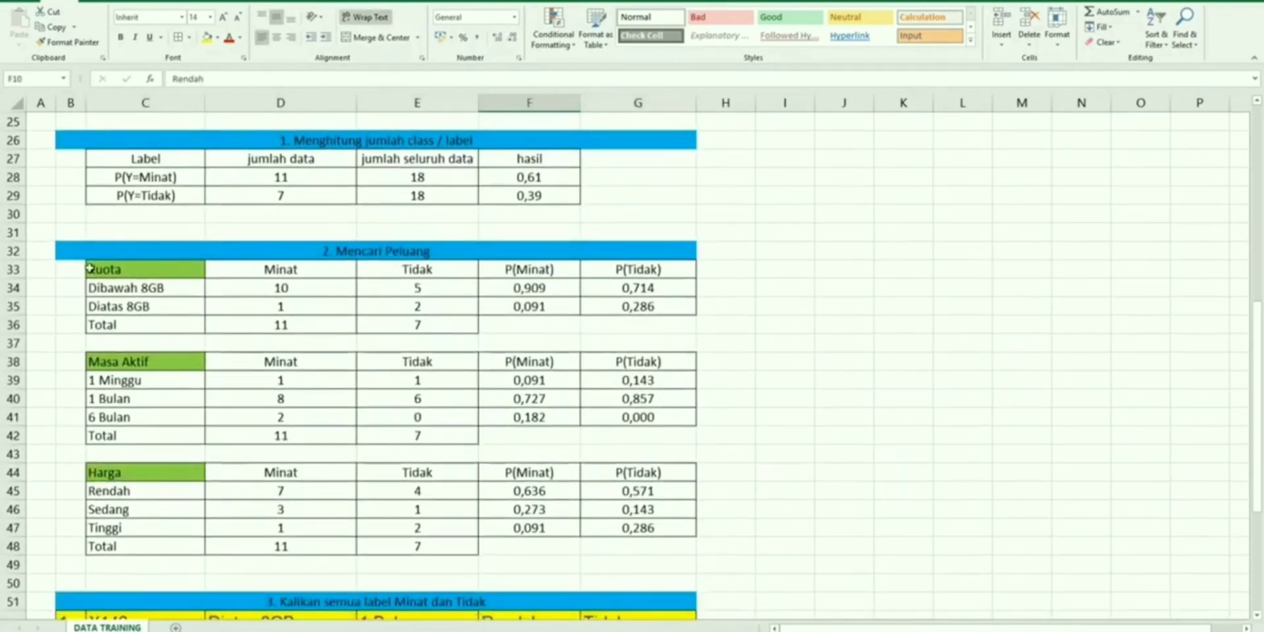
Look over the Kuota, Masa Aktif and Harga tables together, focusing on their P(Minat) and P(Tidak) columns
{"action": "mouse_move", "coordinate": [90, 268]}
{"action": "left_mouse_down"}
{"action": "mouse_move", "coordinate": [421, 399]}
{"action": "mouse_move", "coordinate": [625, 549]}
{"action": "left_mouse_up"}
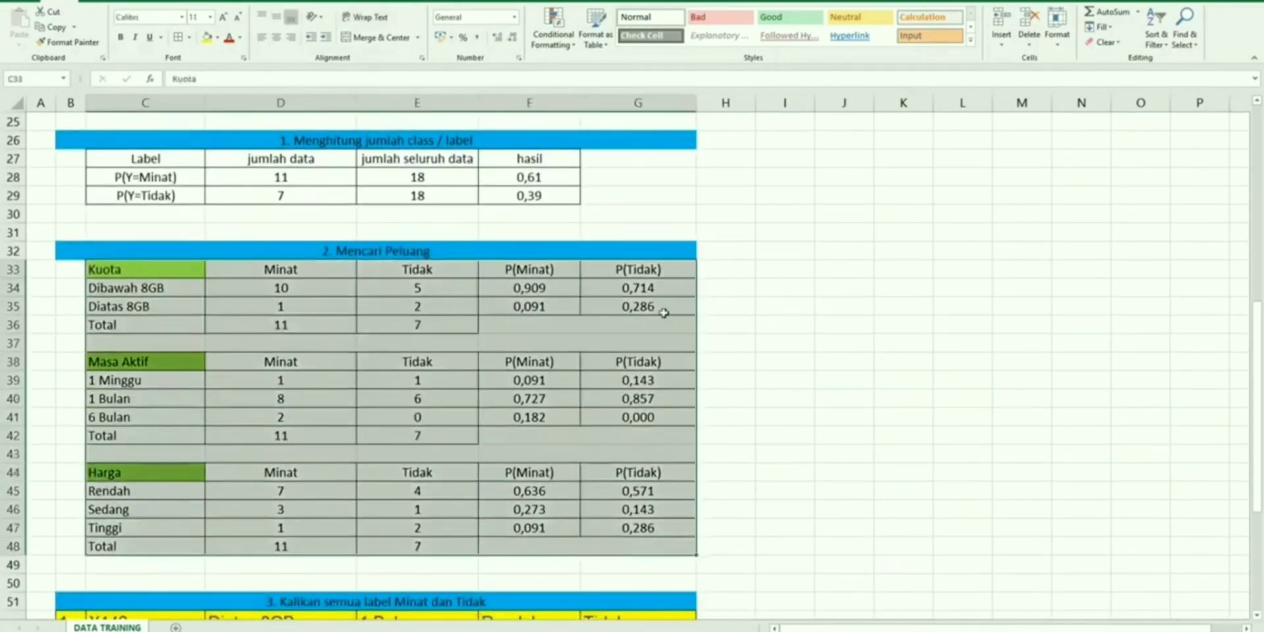
{"action": "left_click", "coordinate": [572, 288]}
{"action": "left_click_drag", "start_coordinate": [522, 267], "coordinate": [697, 549]}
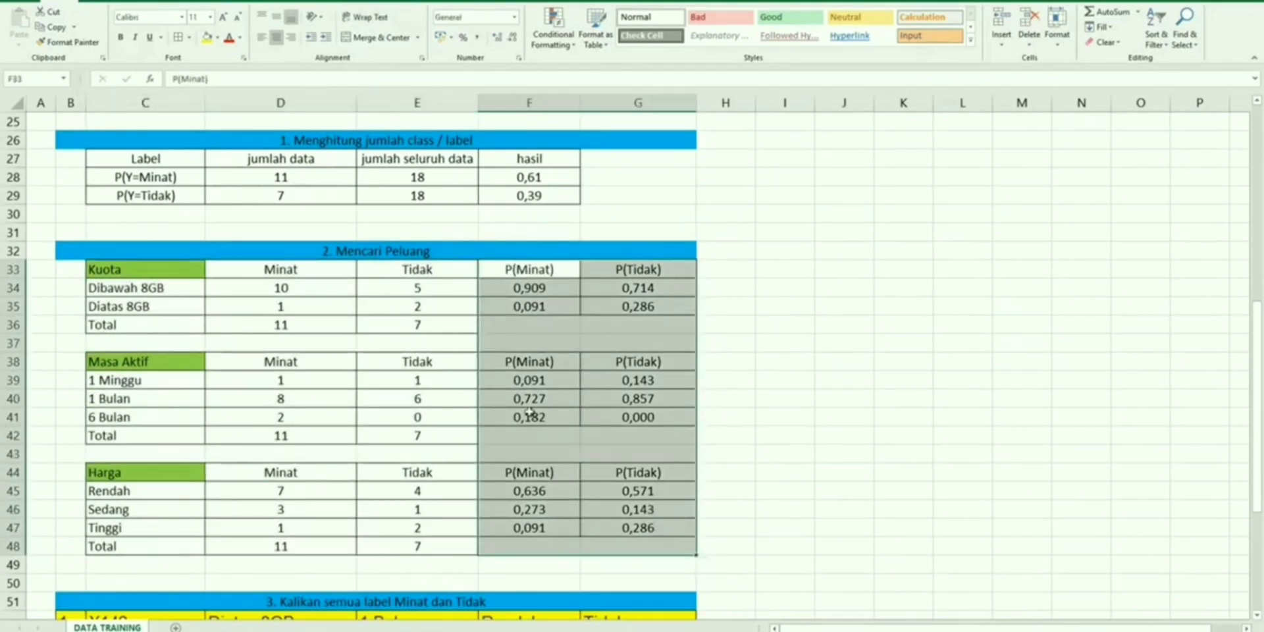
Examine section 3, Kalikan semua label Minat dan Tidak, and its first test block for X142
{"action": "left_click", "coordinate": [283, 599]}
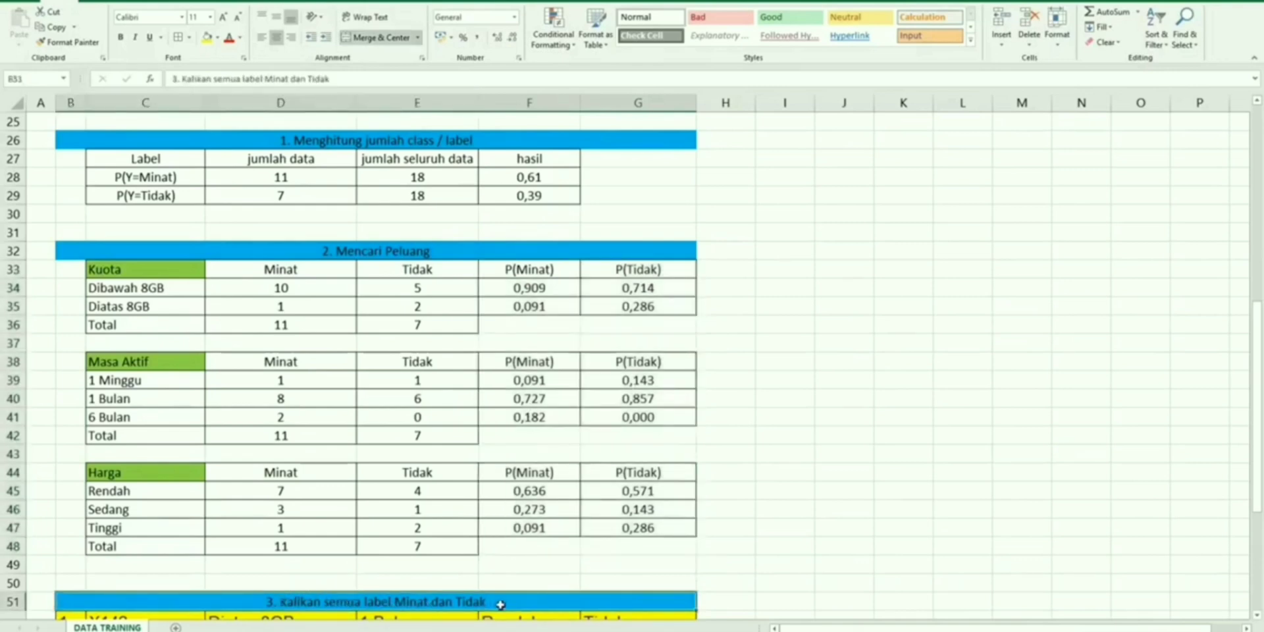
{"action": "scroll", "coordinate": [500, 605], "scroll_direction": "down", "scroll_amount": 7}
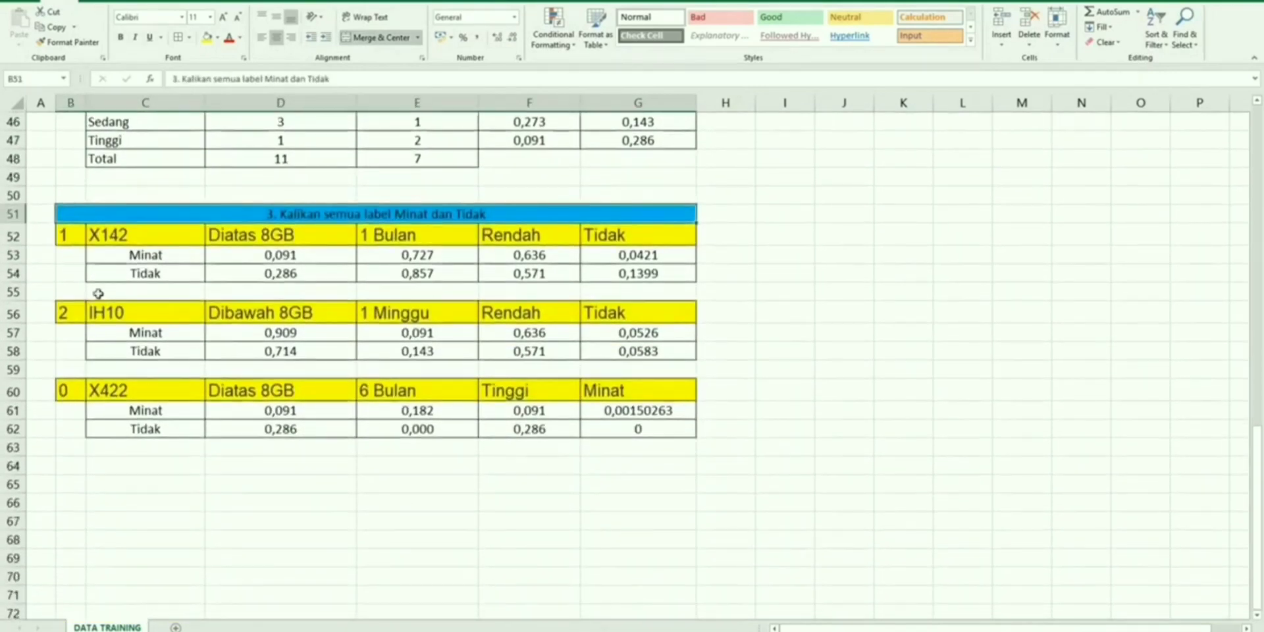
{"action": "scroll", "coordinate": [49, 237], "scroll_direction": "up", "scroll_amount": 3}
{"action": "scroll", "coordinate": [61, 283], "scroll_direction": "down", "scroll_amount": 2}
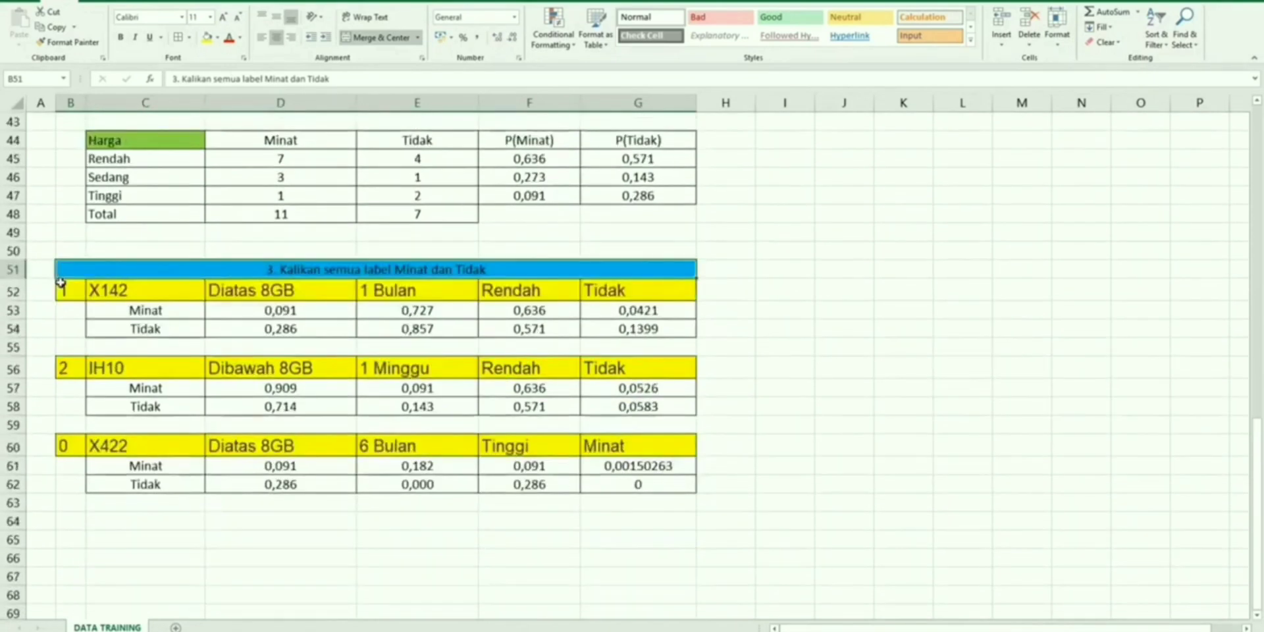
{"action": "left_click_drag", "start_coordinate": [62, 290], "coordinate": [678, 331]}
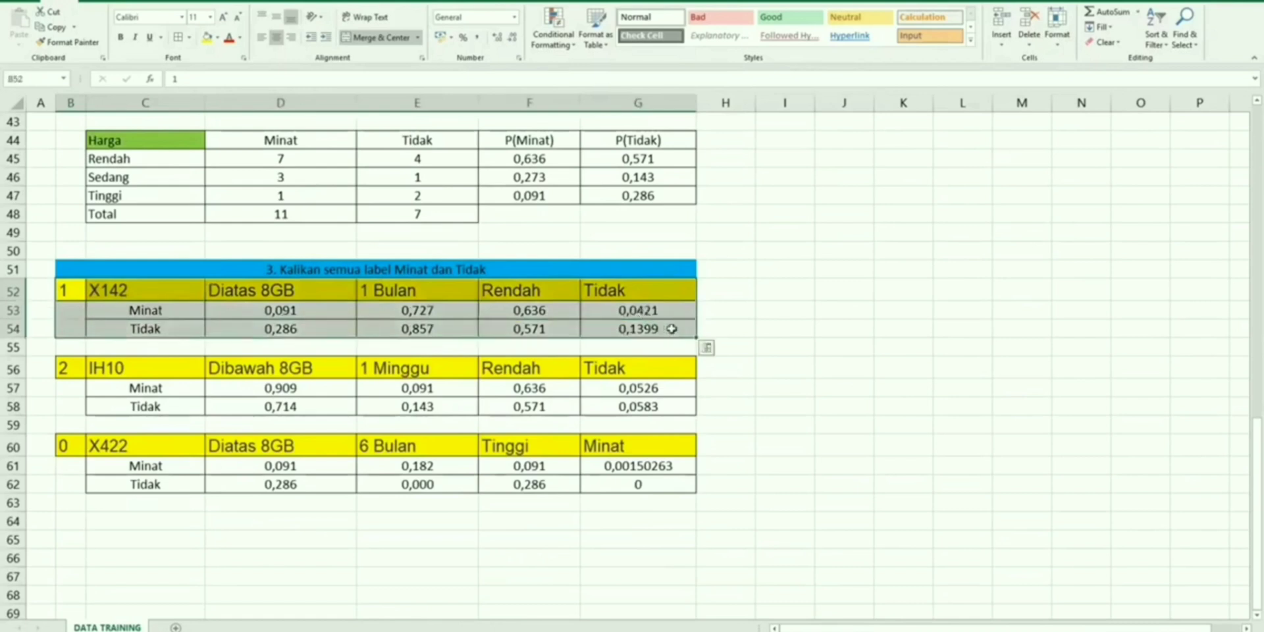
{"action": "left_click", "coordinate": [785, 327]}
Check the X142 test record's name, quota value and Minat row against the probability tables above
{"action": "left_click", "coordinate": [105, 296]}
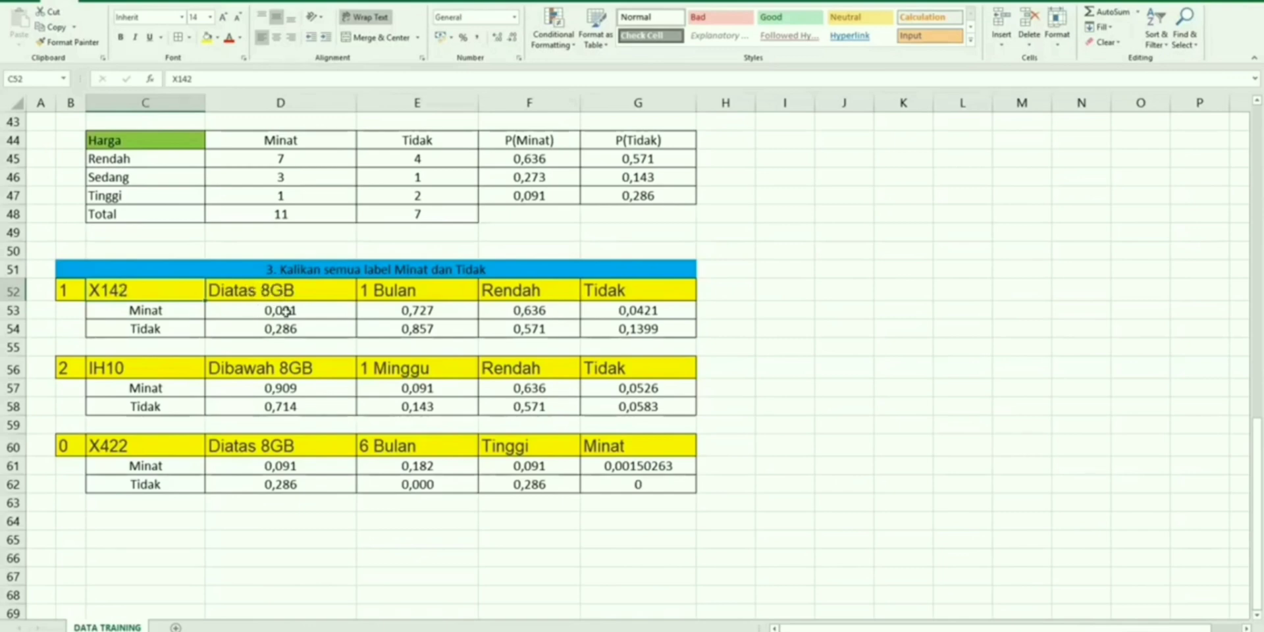
{"action": "left_click", "coordinate": [267, 294]}
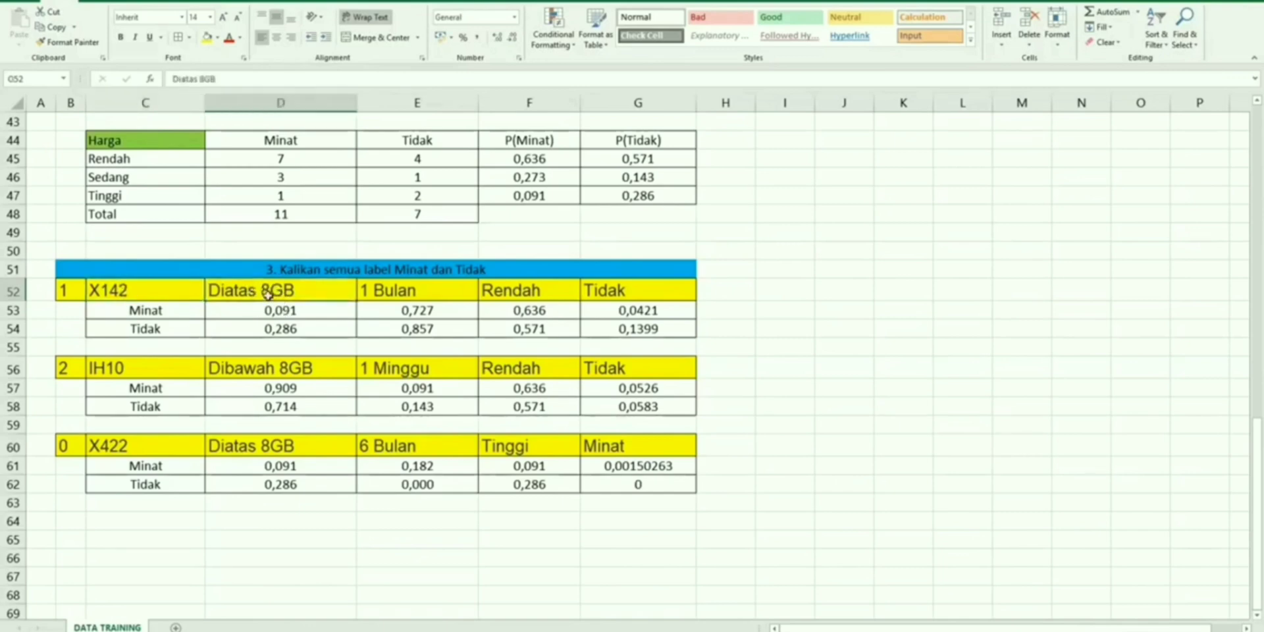
{"action": "scroll", "coordinate": [267, 294], "scroll_direction": "up", "scroll_amount": 4}
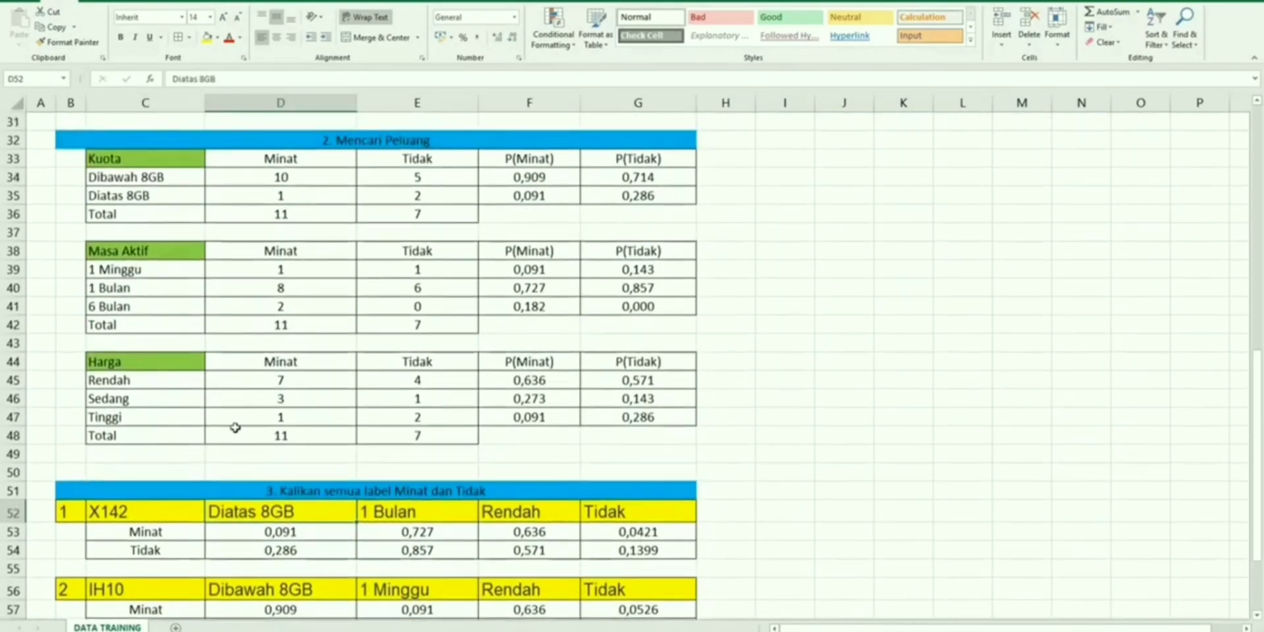
{"action": "left_click", "coordinate": [128, 533]}
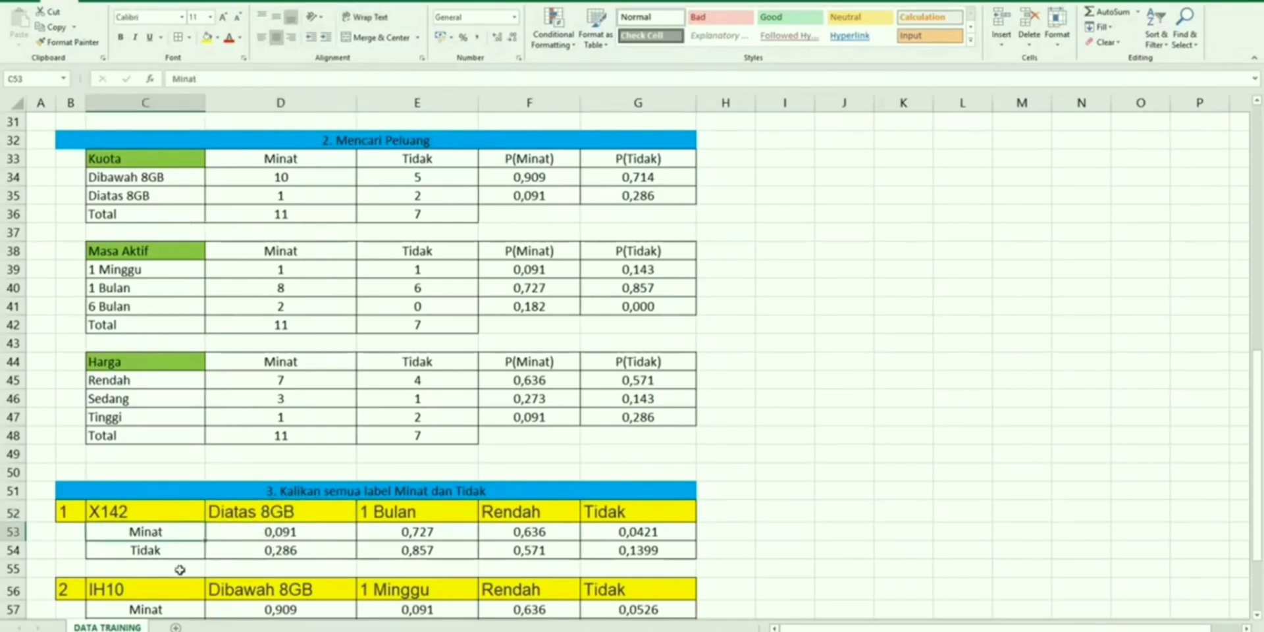
Match X142's Diatas 8GB value to its row in the Kuota table and check that row's P(Minat) cell
{"action": "left_click", "coordinate": [110, 158]}
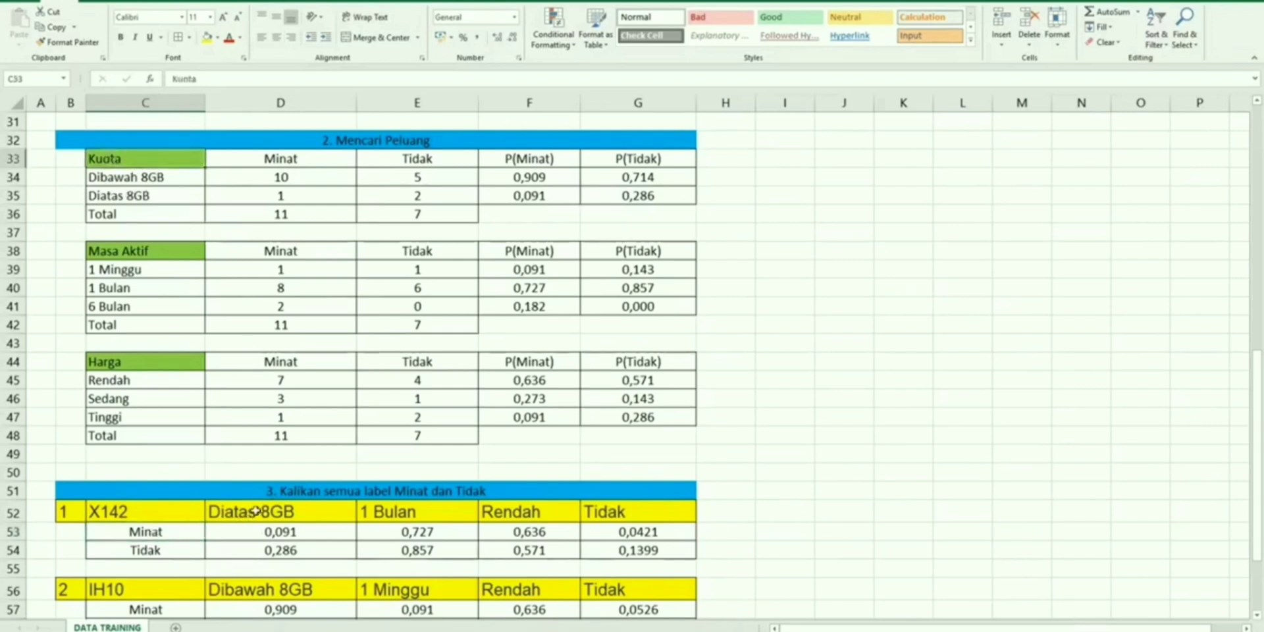
{"action": "left_click", "coordinate": [113, 198]}
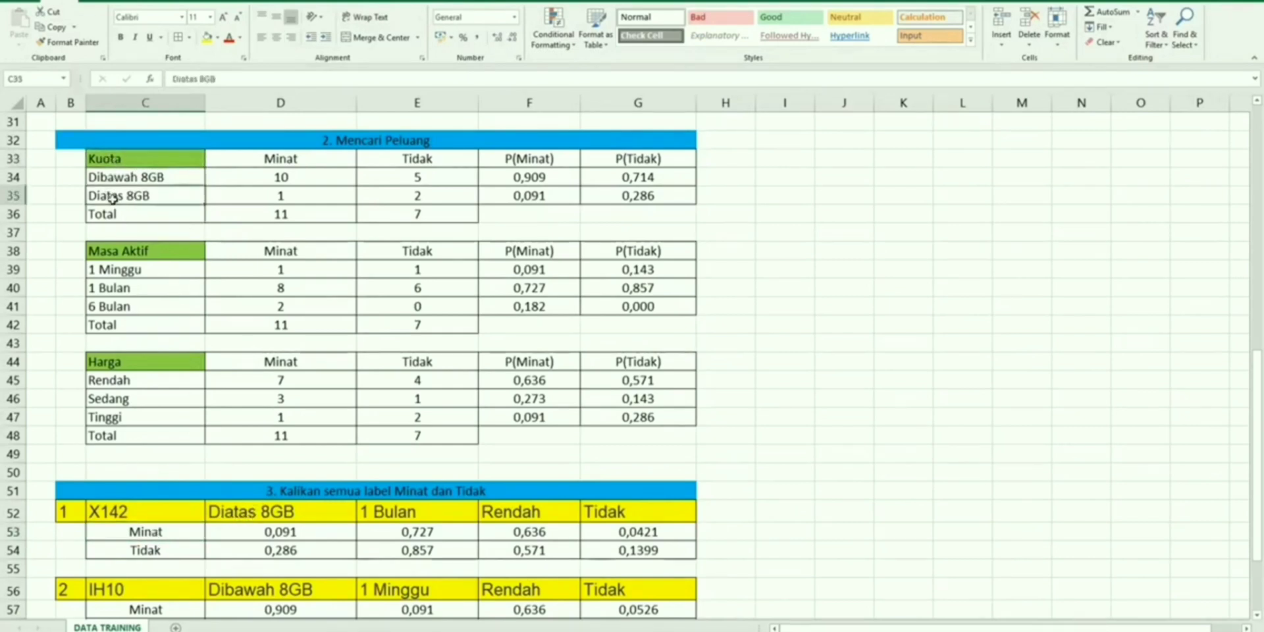
{"action": "left_click", "coordinate": [208, 512]}
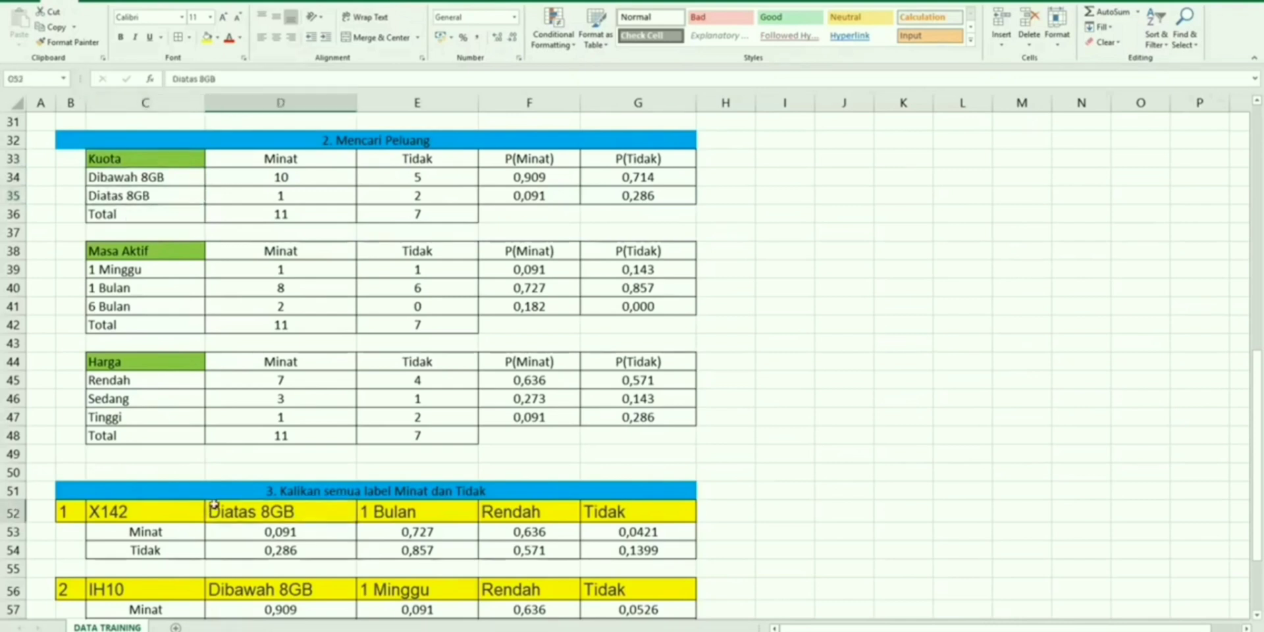
{"action": "left_click", "coordinate": [128, 199]}
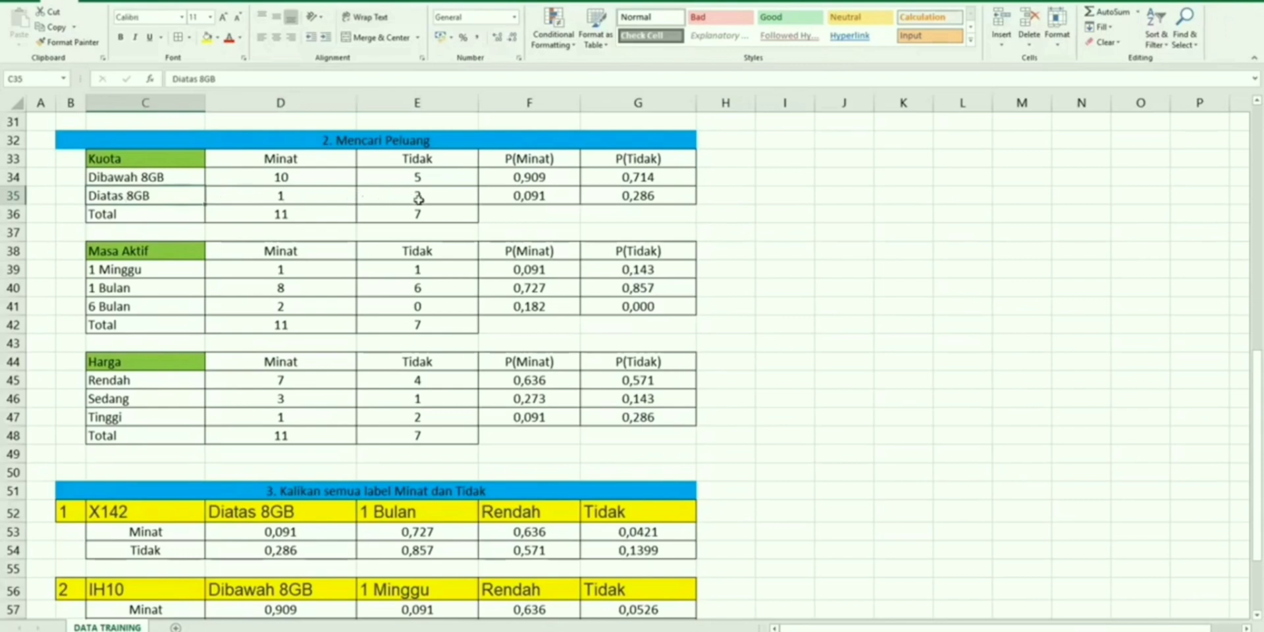
{"action": "left_click", "coordinate": [516, 196]}
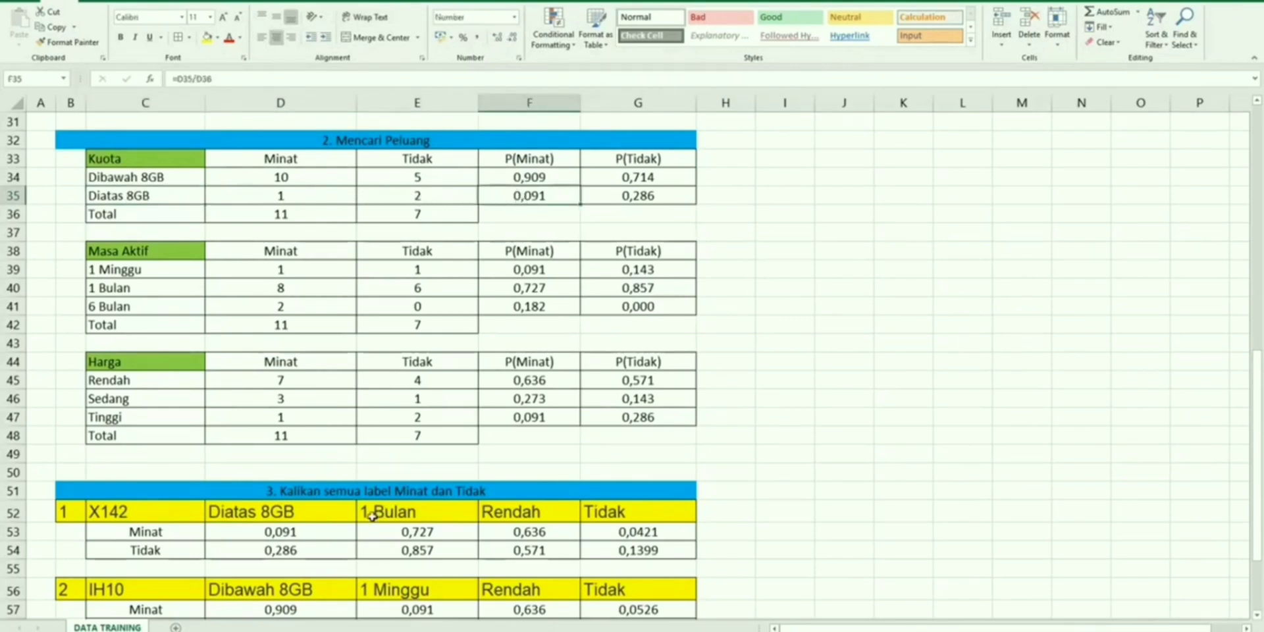
Inspect the Kuota cells referenced by X142's Minat and Tidak formulas under Diatas 8GB, keeping both formulas as they are
{"action": "left_click", "coordinate": [318, 530]}
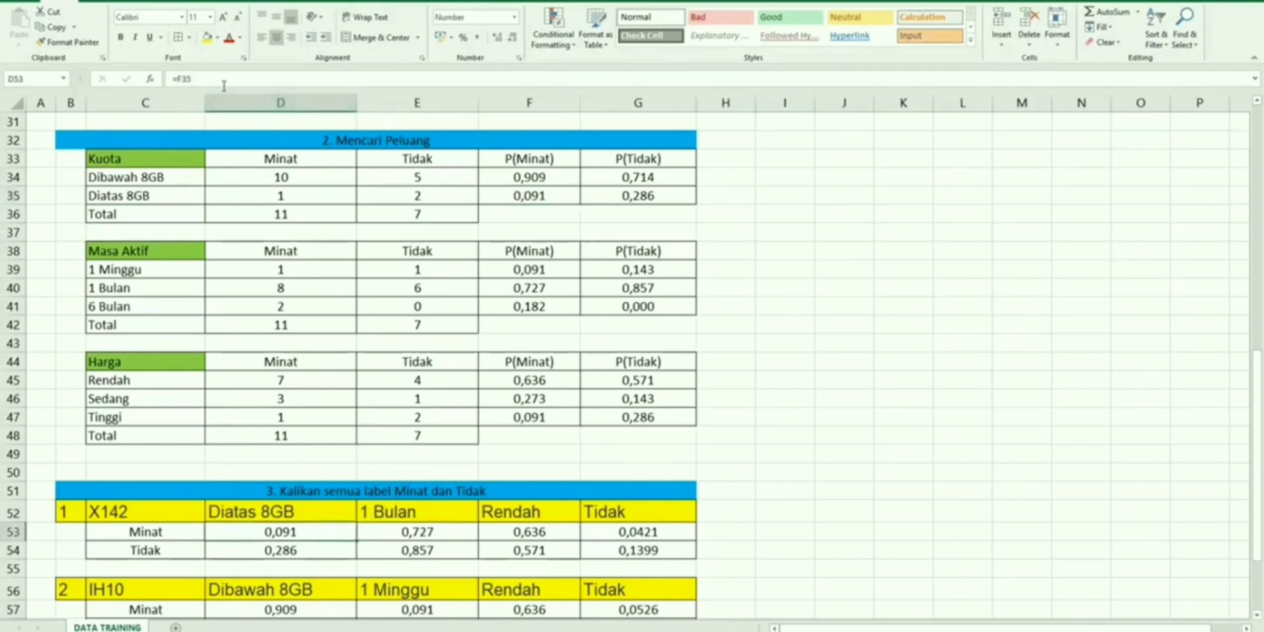
{"action": "type", "text": "=F35"}
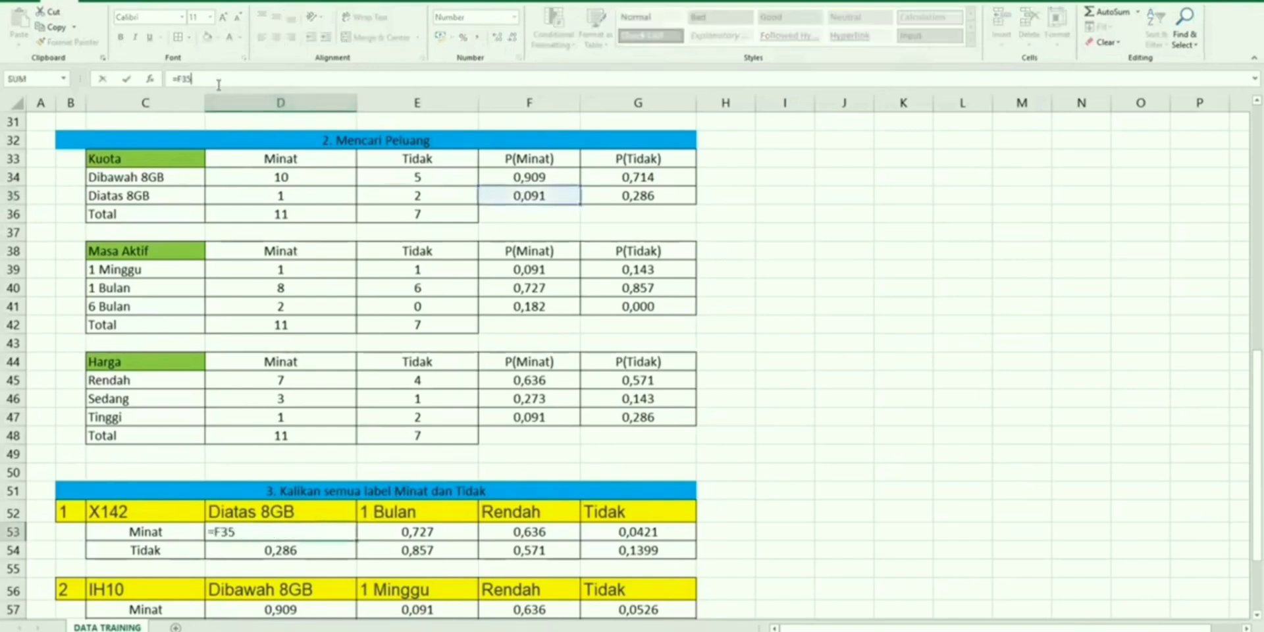
{"action": "left_click", "coordinate": [537, 192]}
{"action": "key", "text": "Return"}
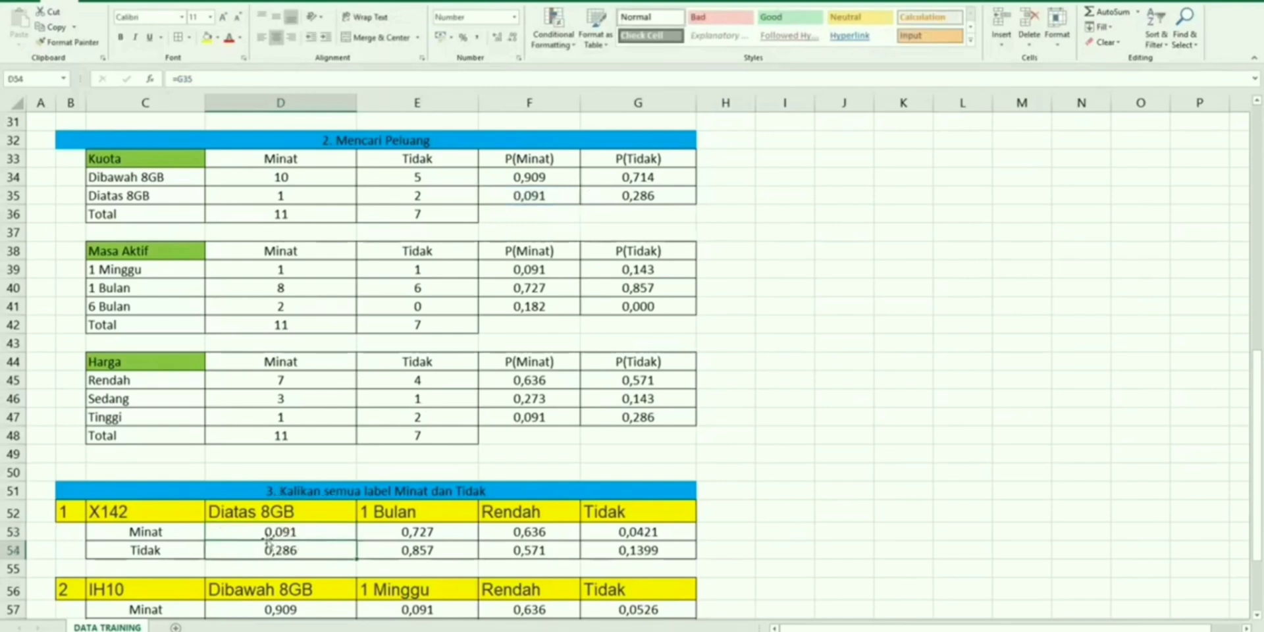
{"action": "double_click", "coordinate": [305, 547]}
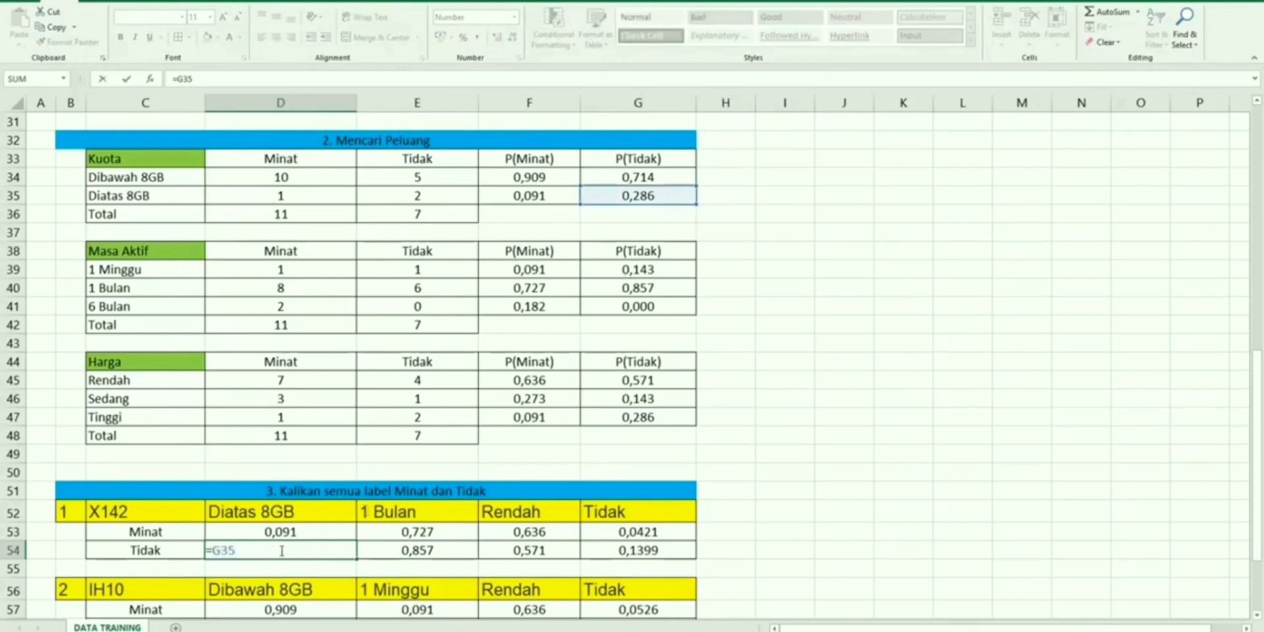
{"action": "key", "text": "Return"}
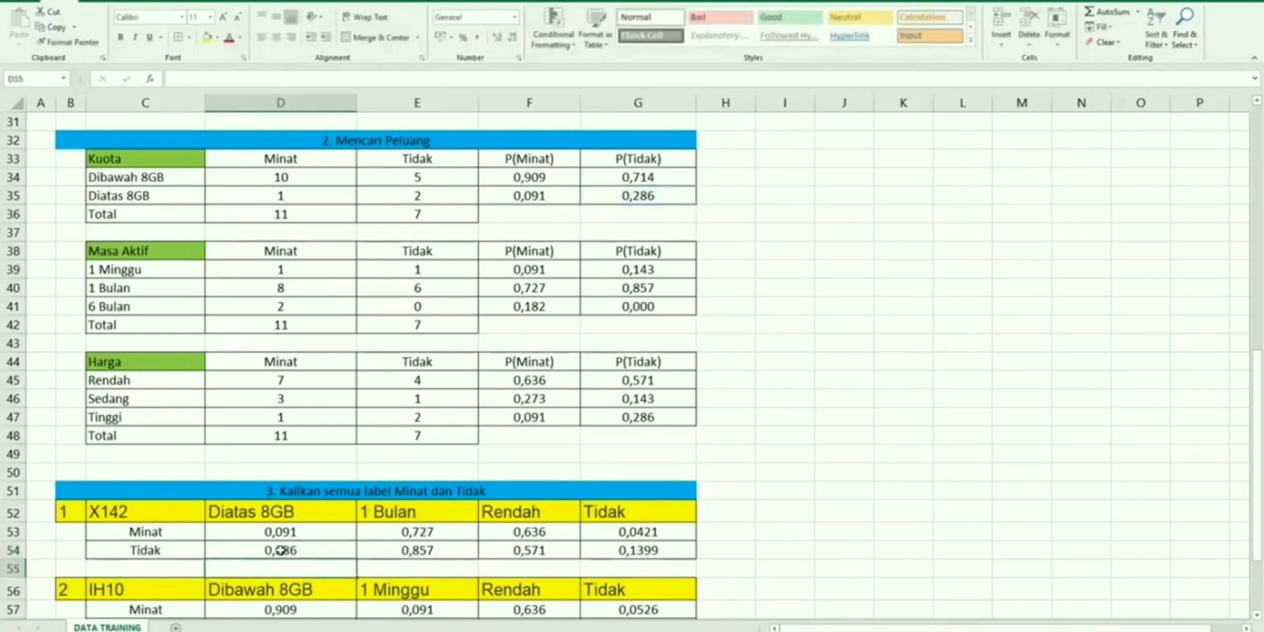
Inspect the Masa Aktif cells referenced by X142's Minat and Tidak formulas under 1 Bulan, keeping both formulas as they are
{"action": "left_click", "coordinate": [400, 516]}
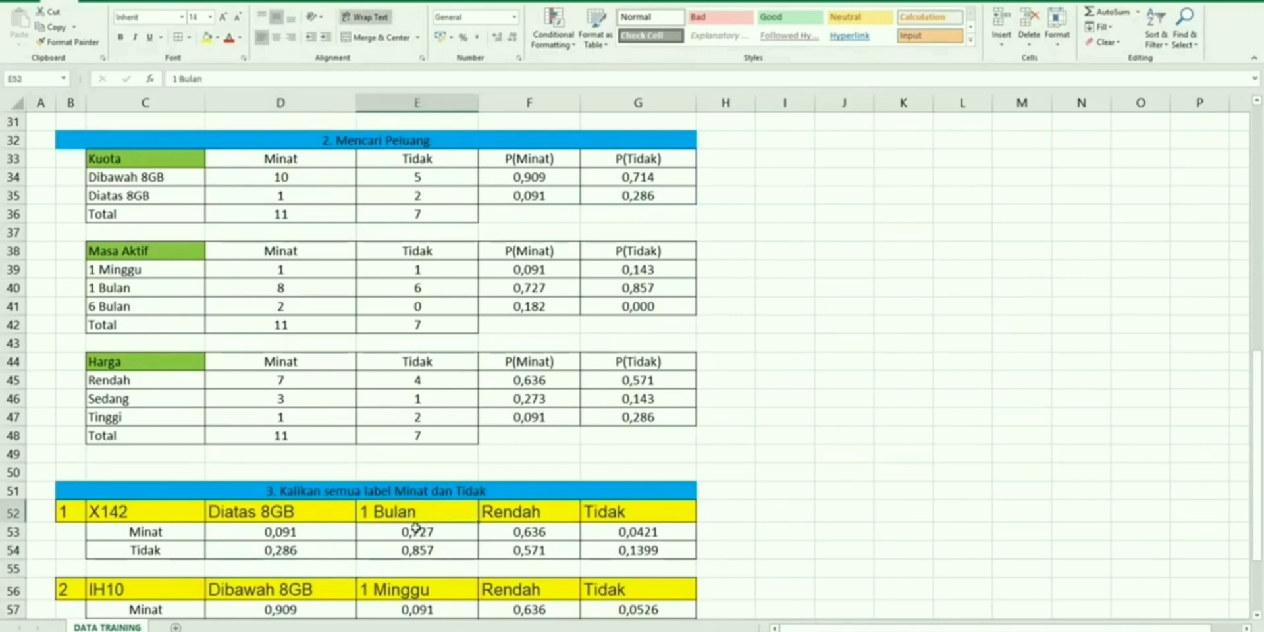
{"action": "double_click", "coordinate": [429, 532]}
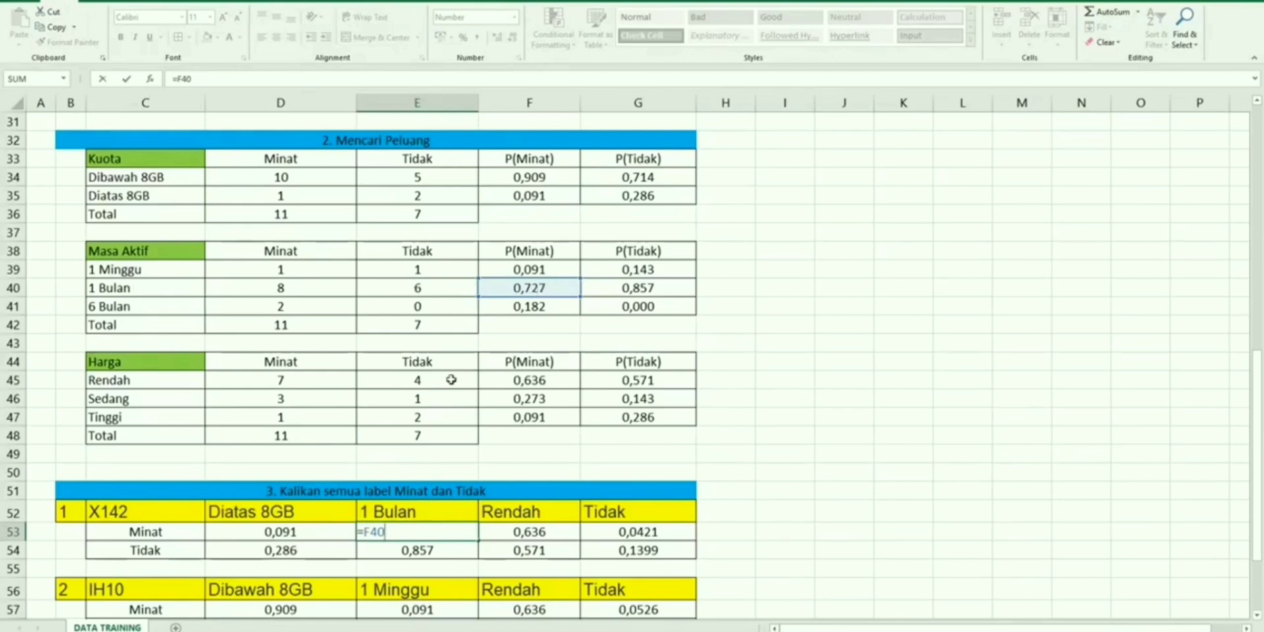
{"action": "key", "text": "Return"}
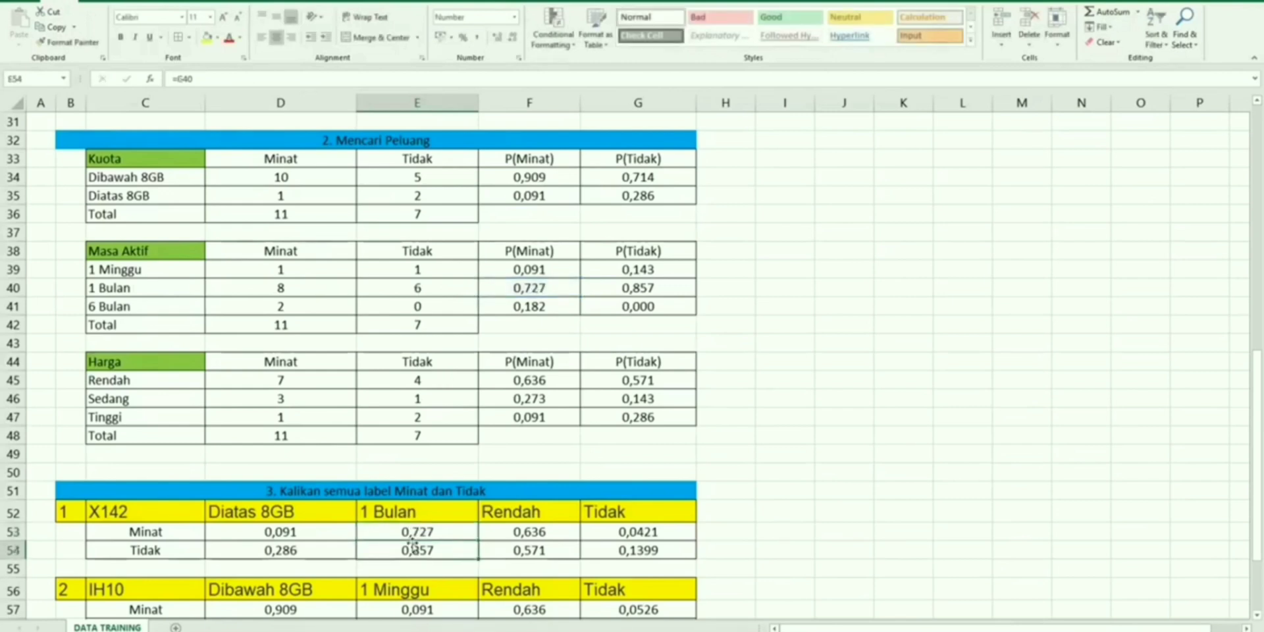
{"action": "double_click", "coordinate": [412, 546]}
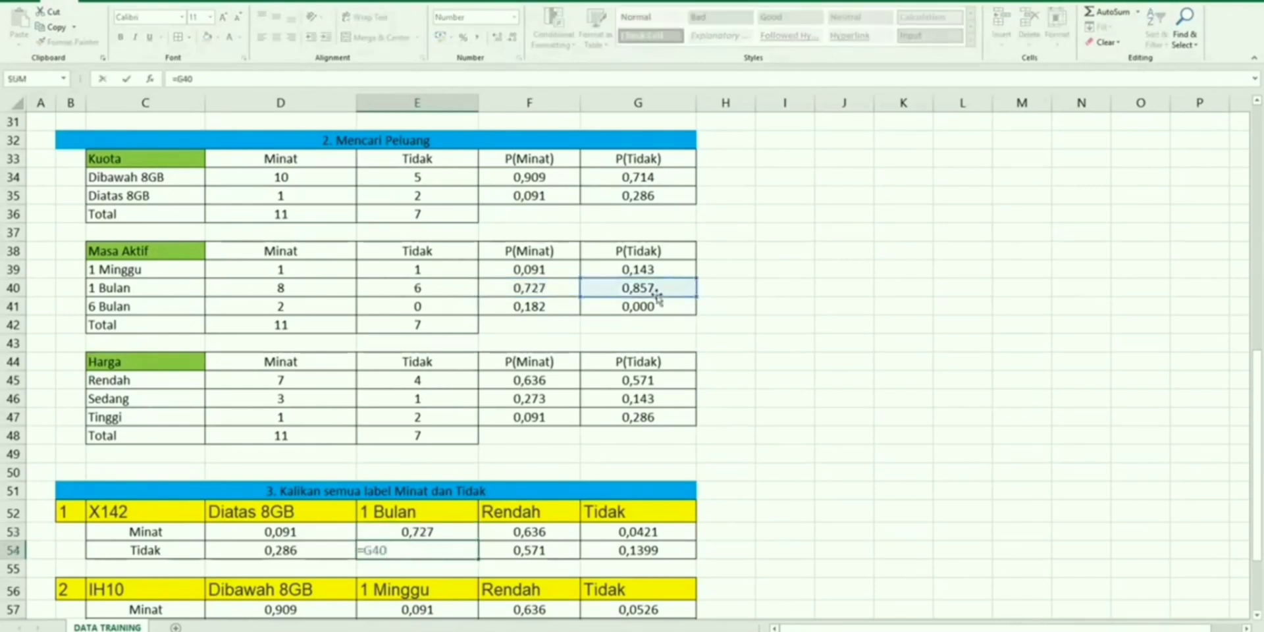
{"action": "key", "text": "Return"}
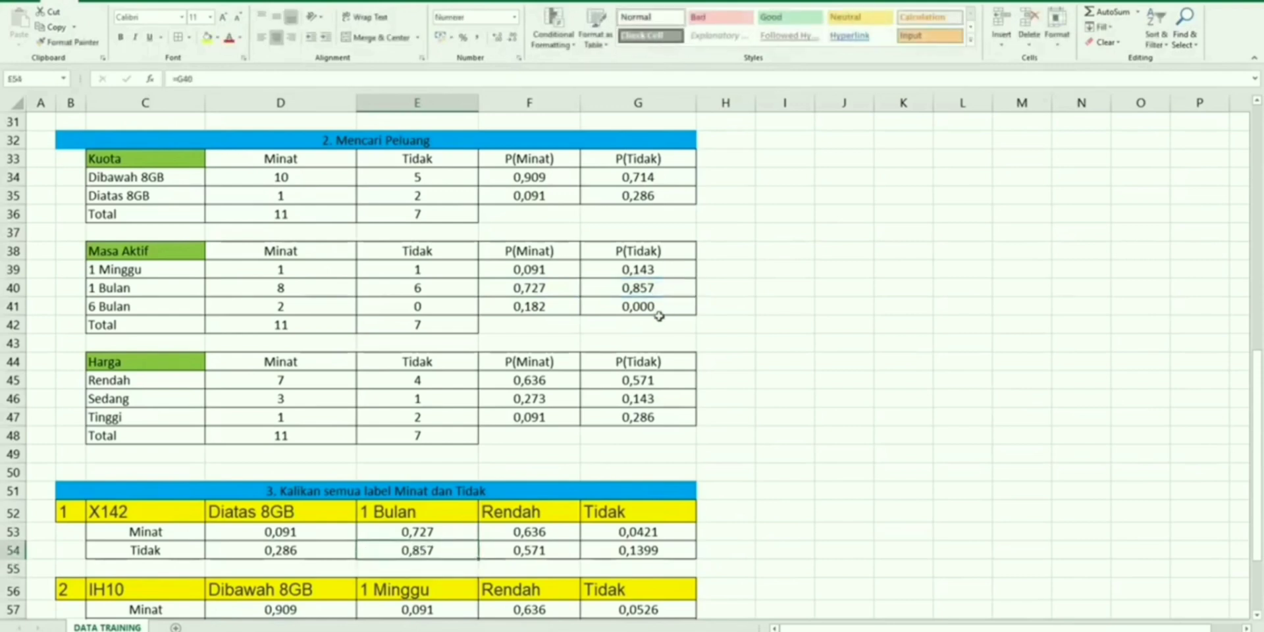
Inspect the Harga cells referenced by X142's Minat and Tidak formulas under Rendah
{"action": "key", "text": "Up"}
{"action": "key", "text": "Up"}
{"action": "key", "text": "Right"}
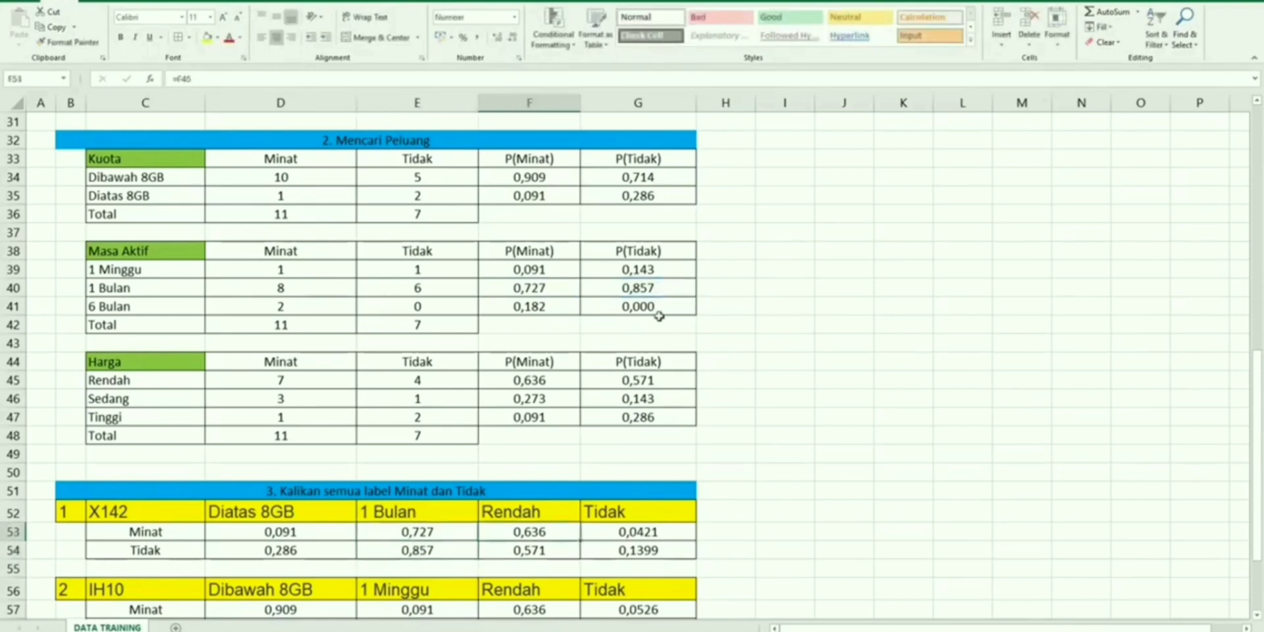
{"action": "double_click", "coordinate": [543, 533]}
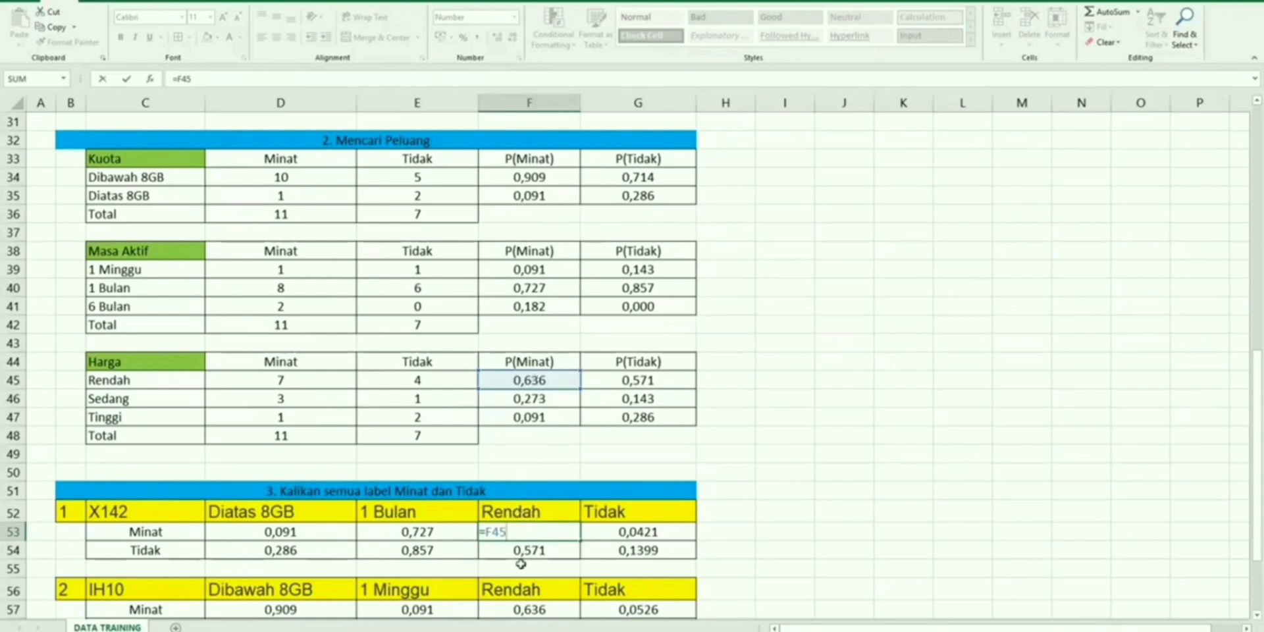
{"action": "key", "text": "Return"}
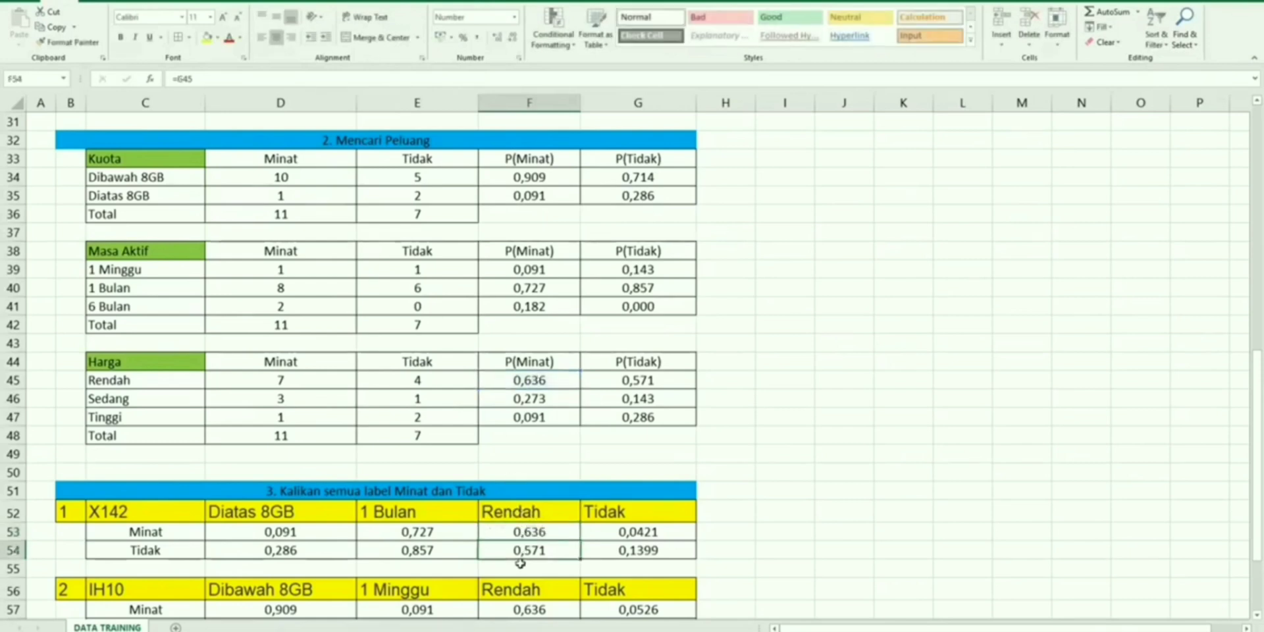
{"action": "double_click", "coordinate": [553, 549]}
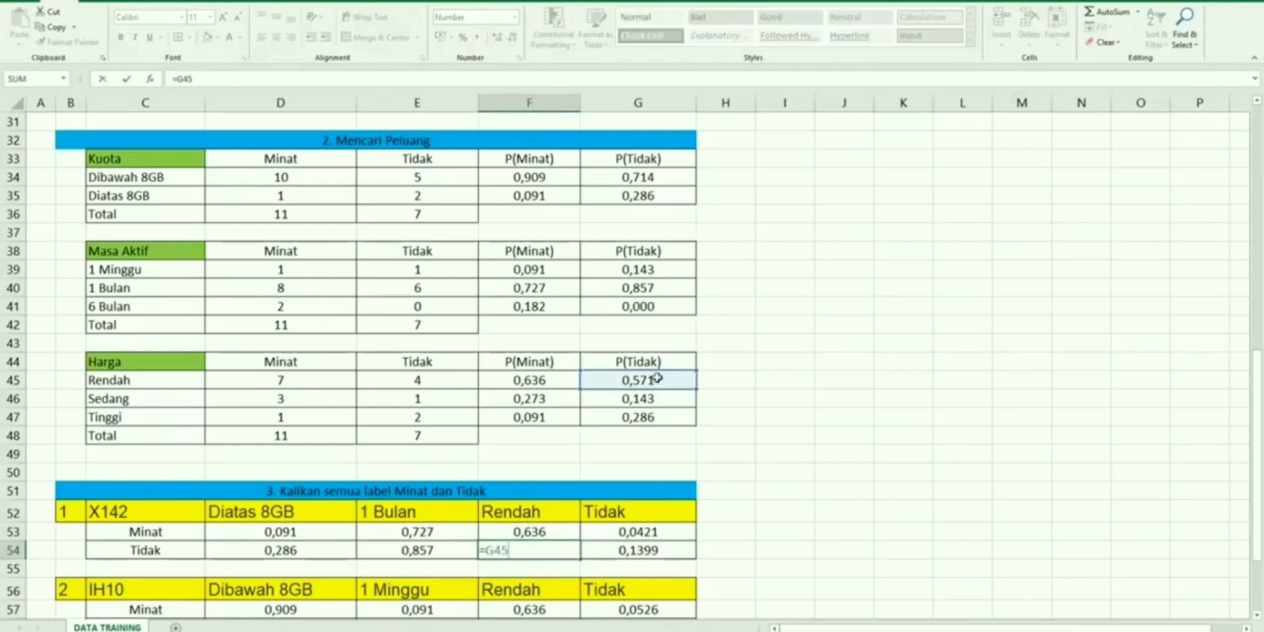
{"action": "key", "text": "Return"}
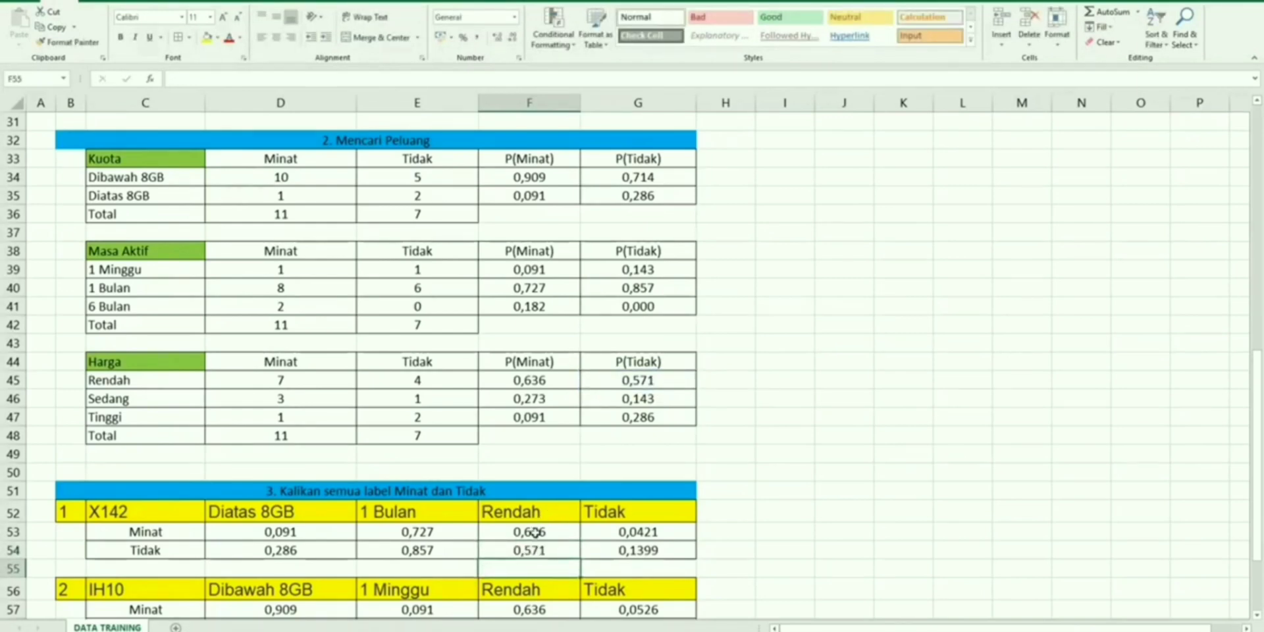
Inspect the formulas that multiply X142's Kuota, Masa Aktif and Harga probabilities for the Minat and Tidak rows
{"action": "scroll", "coordinate": [535, 531], "scroll_direction": "down", "scroll_amount": 2}
{"action": "left_click", "coordinate": [640, 421]}
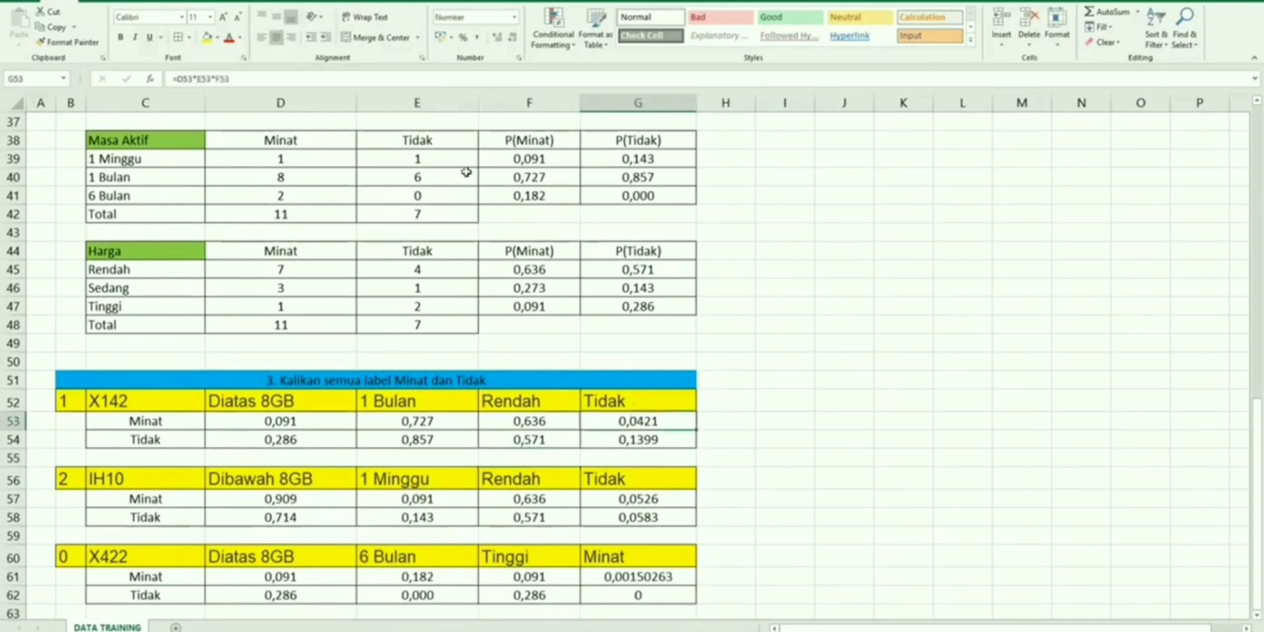
{"action": "left_click", "coordinate": [331, 84]}
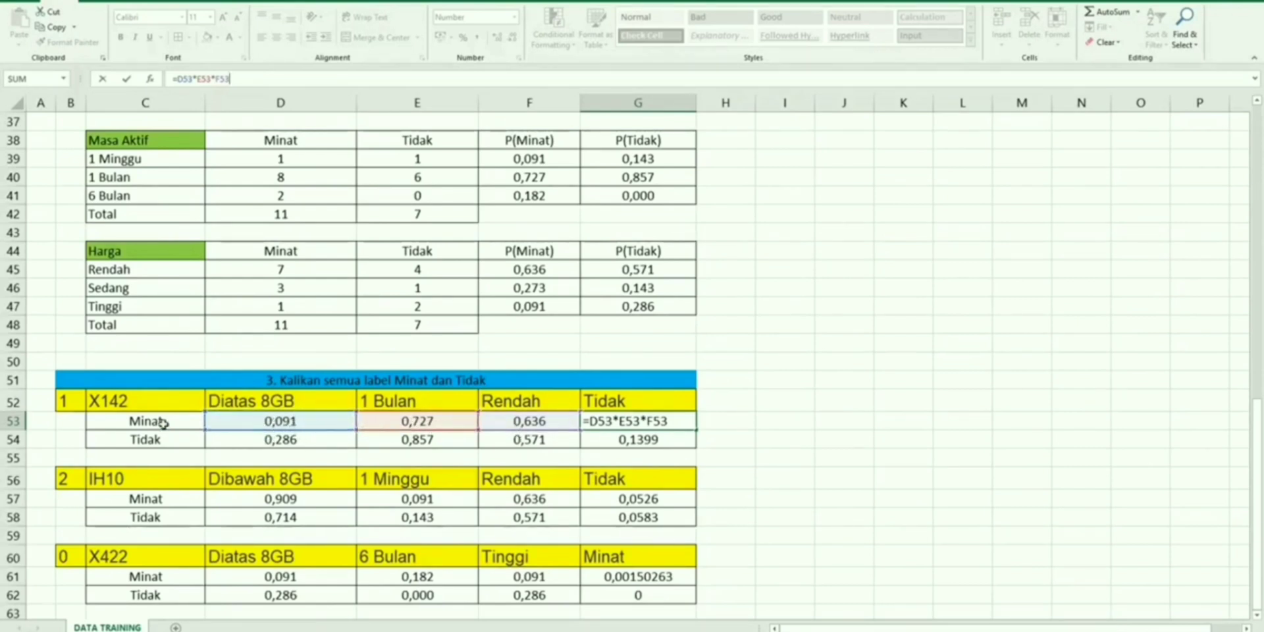
{"action": "left_click", "coordinate": [607, 425]}
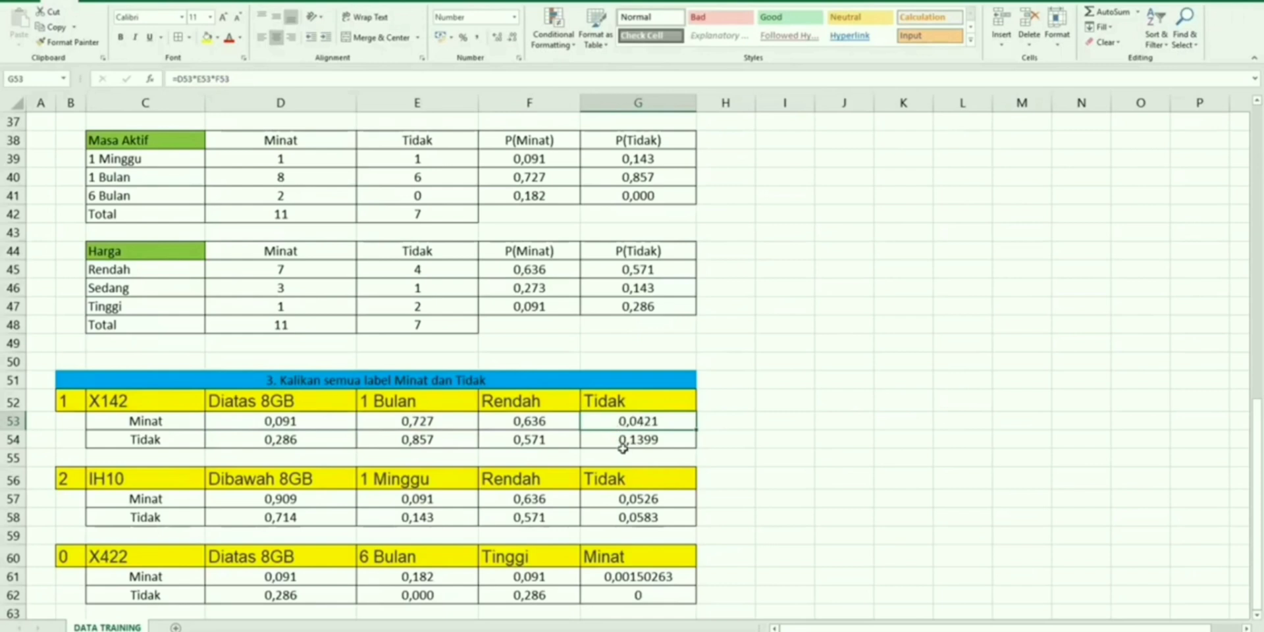
{"action": "left_click", "coordinate": [659, 445]}
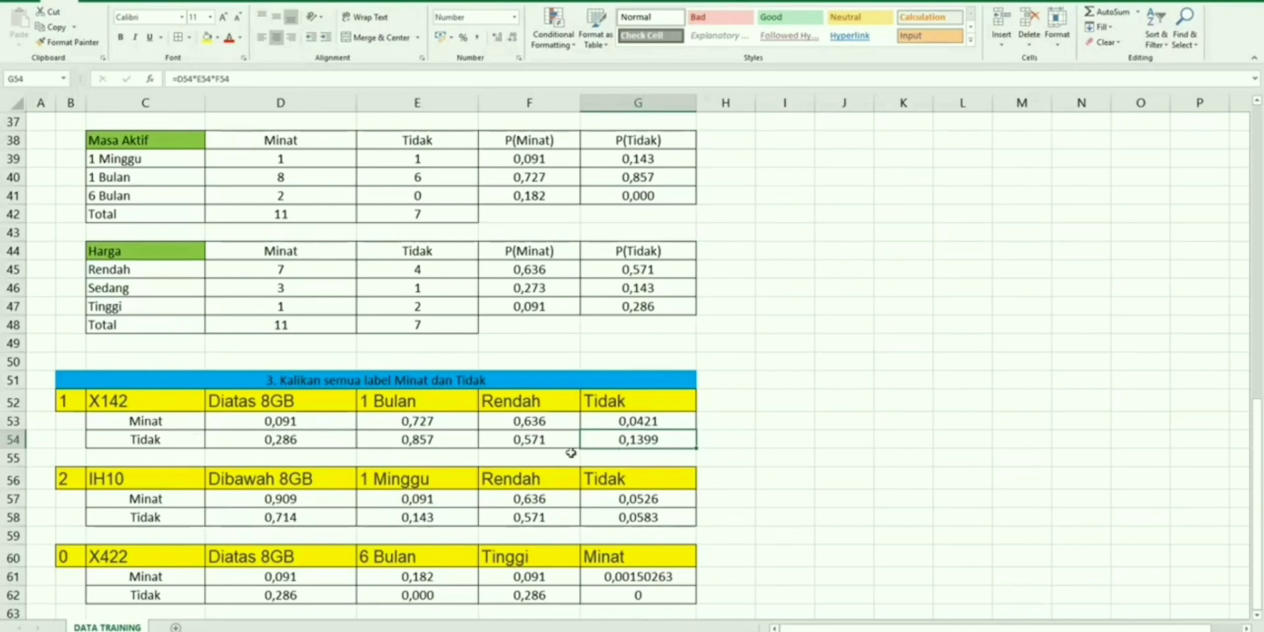
Match X142's Tidak row and its probabilities to the class label in the record's yellow header row
{"action": "left_click", "coordinate": [146, 441]}
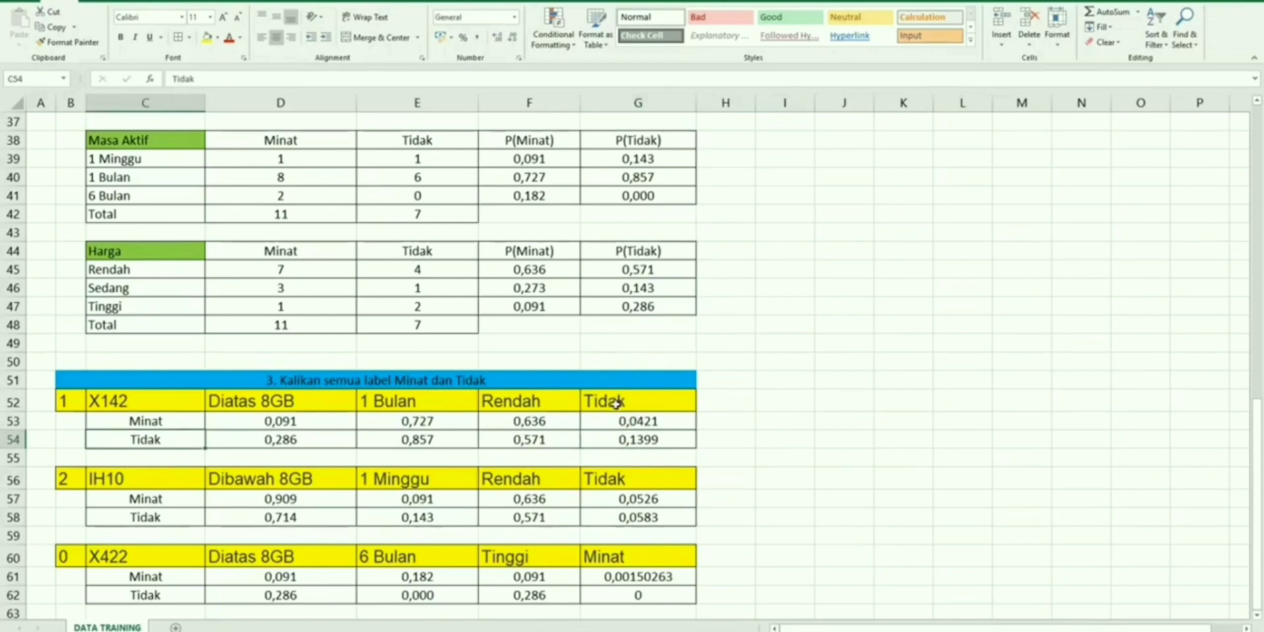
{"action": "left_click", "coordinate": [614, 404]}
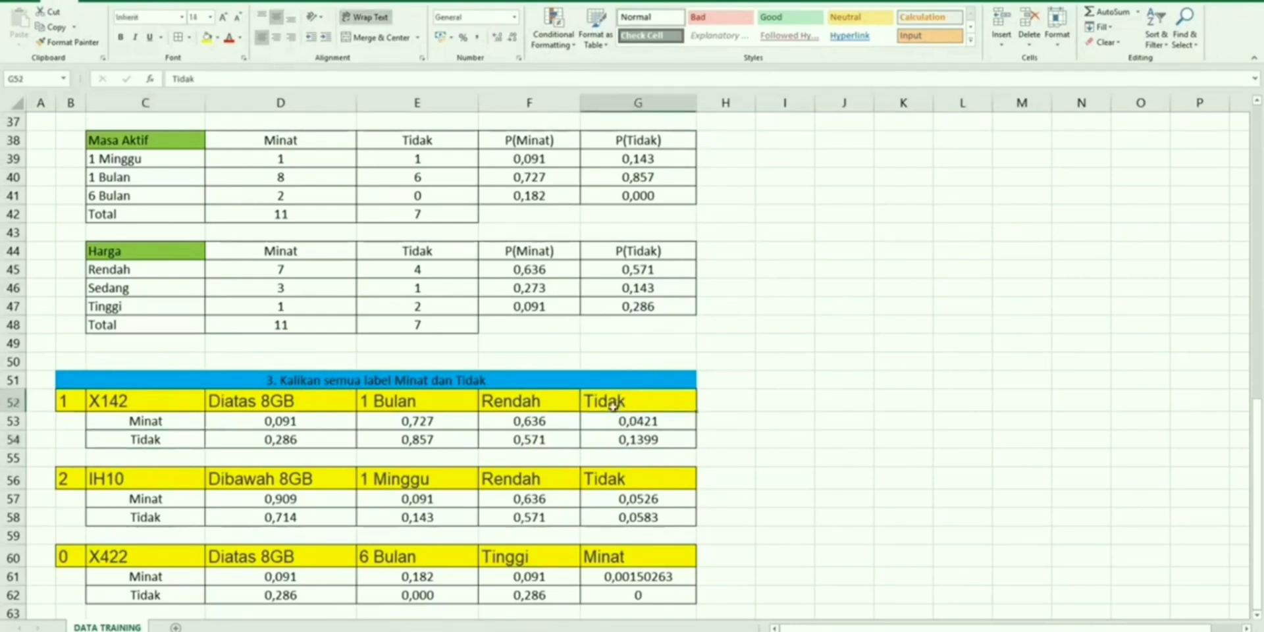
{"action": "left_click_drag", "start_coordinate": [165, 436], "coordinate": [447, 439]}
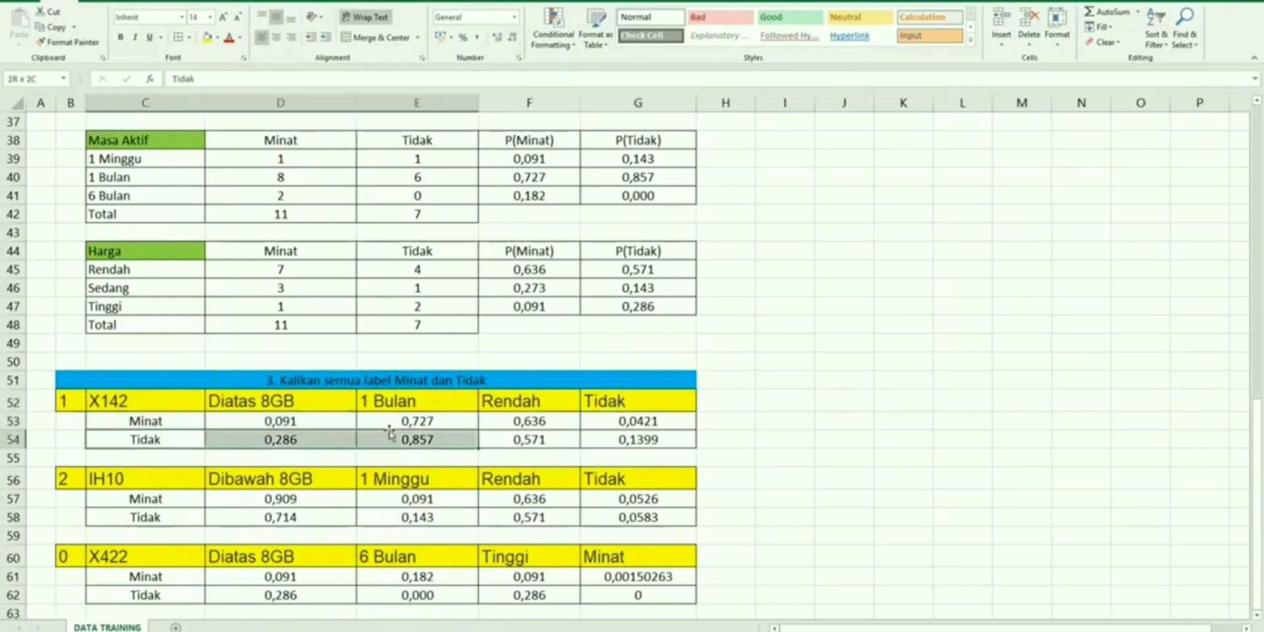
Compare X142's calculated class with its Klasifikasi value in the training data table
{"action": "scroll", "coordinate": [452, 423], "scroll_direction": "up", "scroll_amount": 6}
{"action": "scroll", "coordinate": [453, 424], "scroll_direction": "up", "scroll_amount": 6}
{"action": "left_click", "coordinate": [625, 190]}
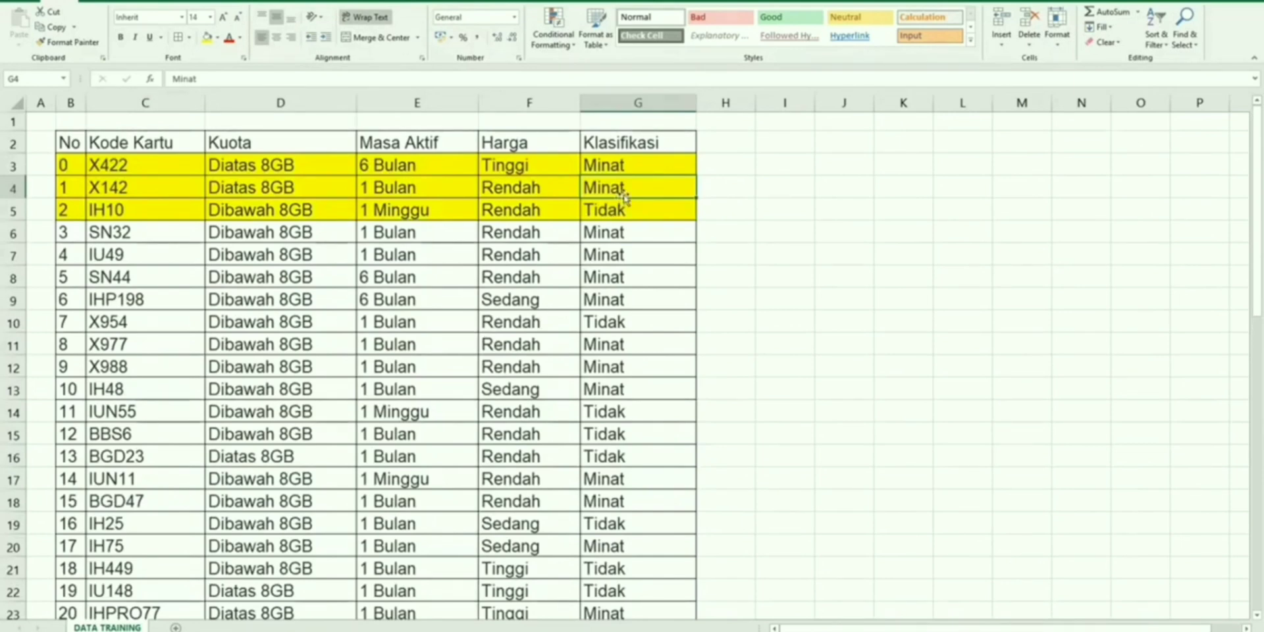
{"action": "scroll", "coordinate": [622, 205], "scroll_direction": "down", "scroll_amount": 1}
{"action": "scroll", "coordinate": [635, 205], "scroll_direction": "up", "scroll_amount": 1}
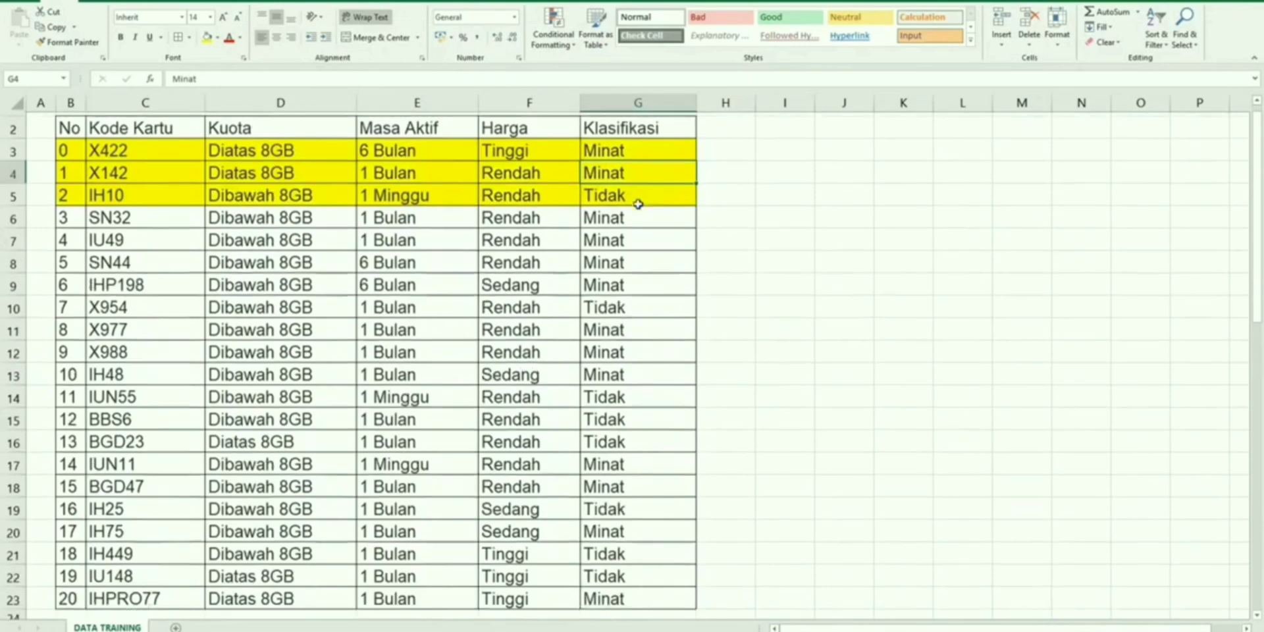
{"action": "scroll", "coordinate": [638, 204], "scroll_direction": "down", "scroll_amount": 9}
{"action": "scroll", "coordinate": [622, 347], "scroll_direction": "down", "scroll_amount": 4}
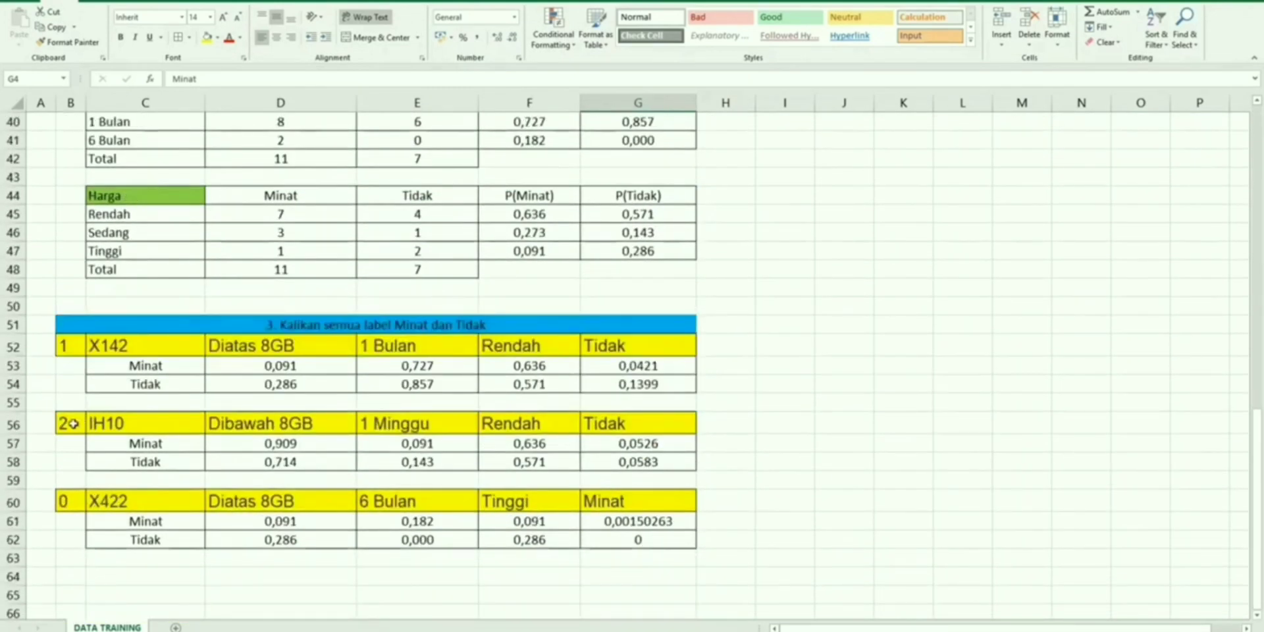
Highlight the IH10 test record and inspect its Minat and Tidak product formulas
{"action": "left_click_drag", "start_coordinate": [72, 424], "coordinate": [376, 424]}
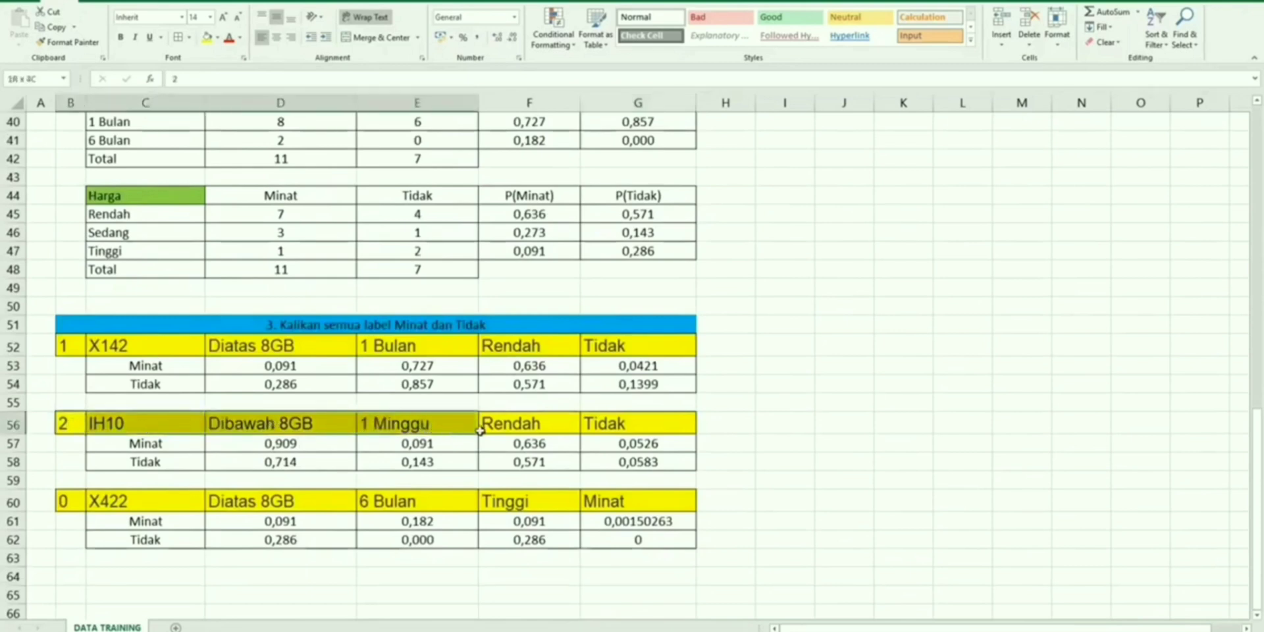
{"action": "left_click_drag", "start_coordinate": [480, 430], "coordinate": [626, 429]}
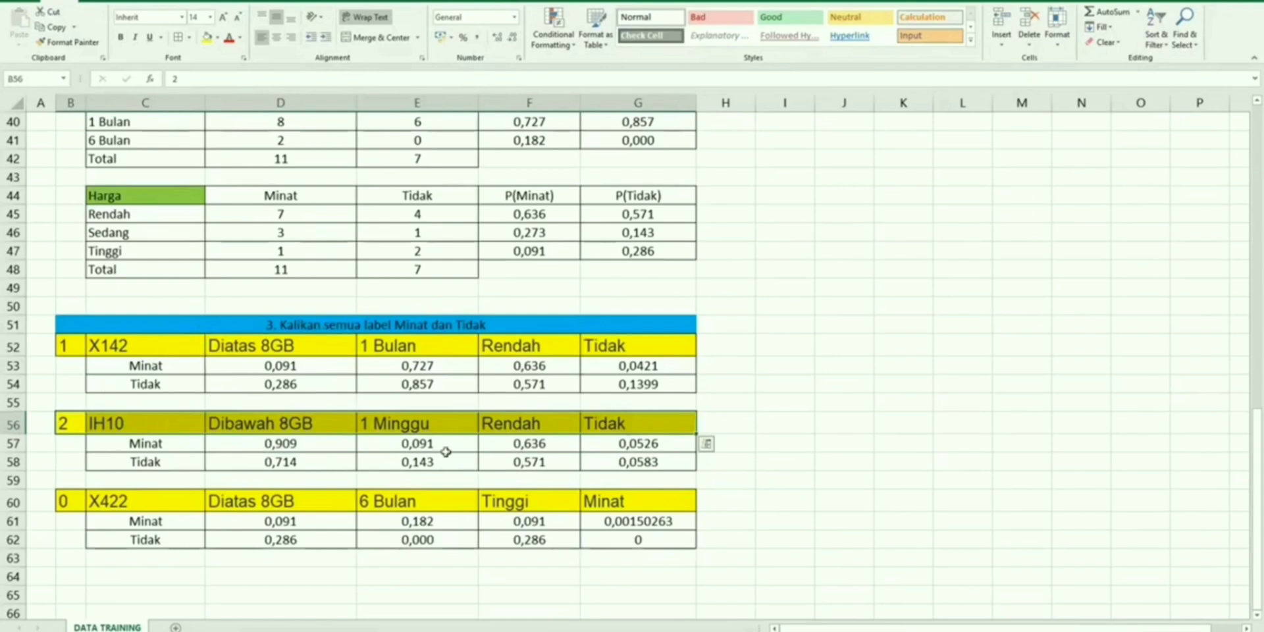
{"action": "left_click", "coordinate": [633, 447]}
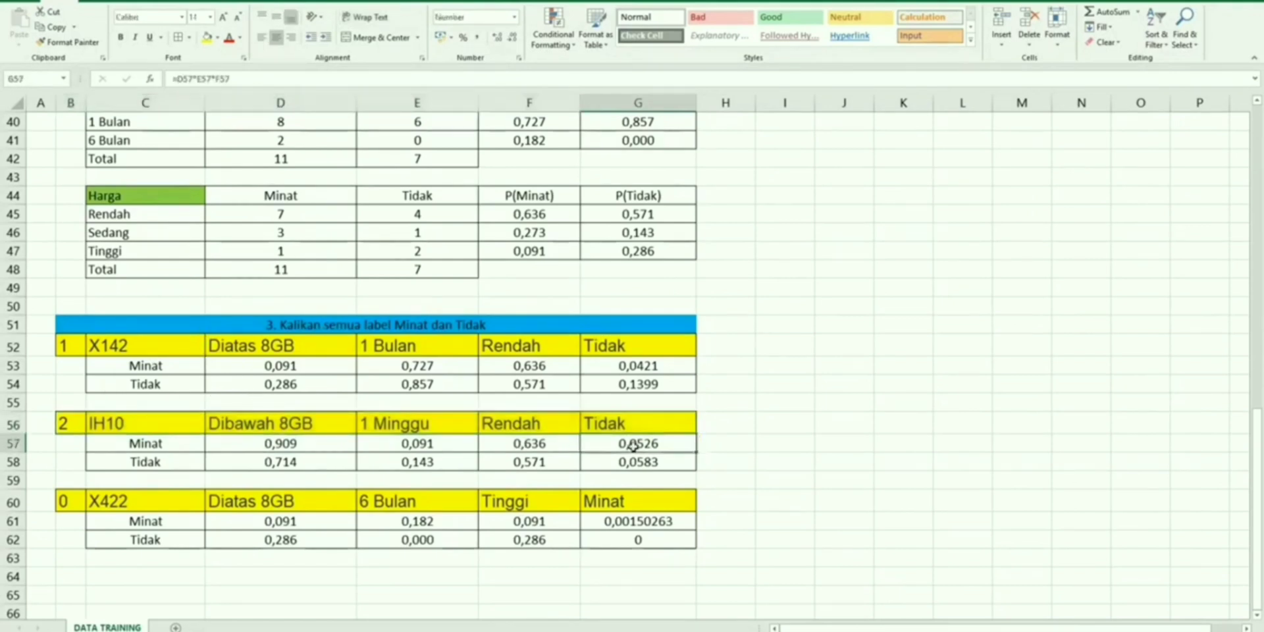
{"action": "double_click", "coordinate": [663, 442]}
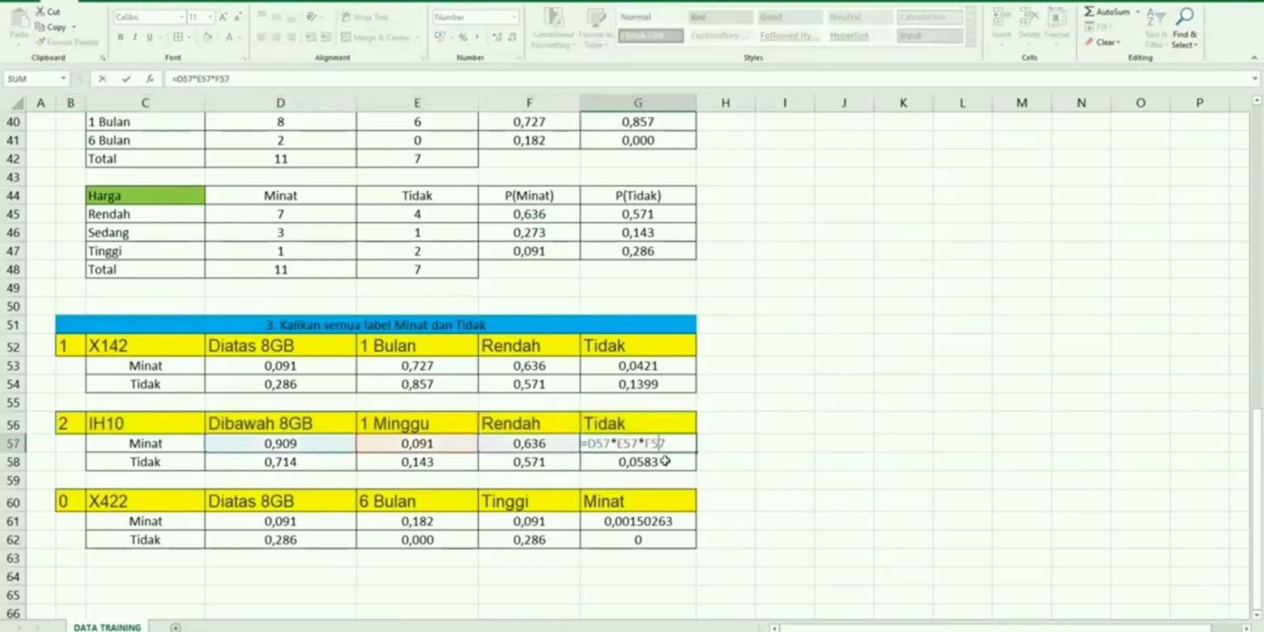
{"action": "key", "text": "Return"}
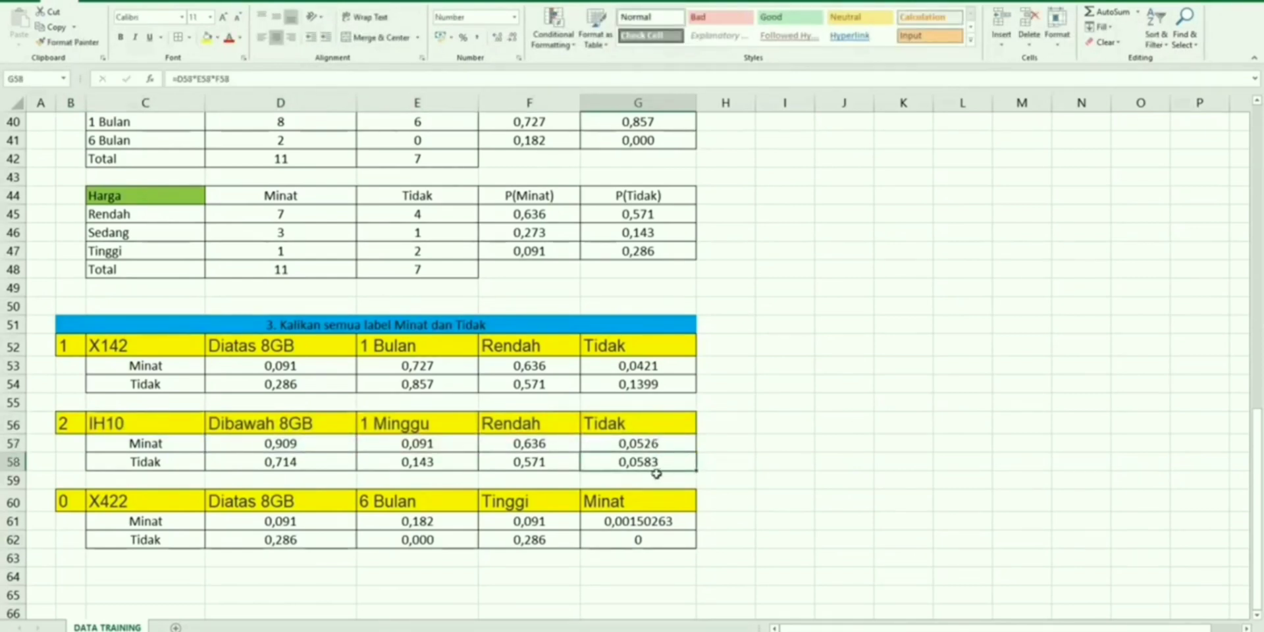
Compare IH10's calculated class label with its Klasifikasi value in the training data table
{"action": "left_click", "coordinate": [624, 423]}
{"action": "scroll", "coordinate": [623, 423], "scroll_direction": "up", "scroll_amount": 13}
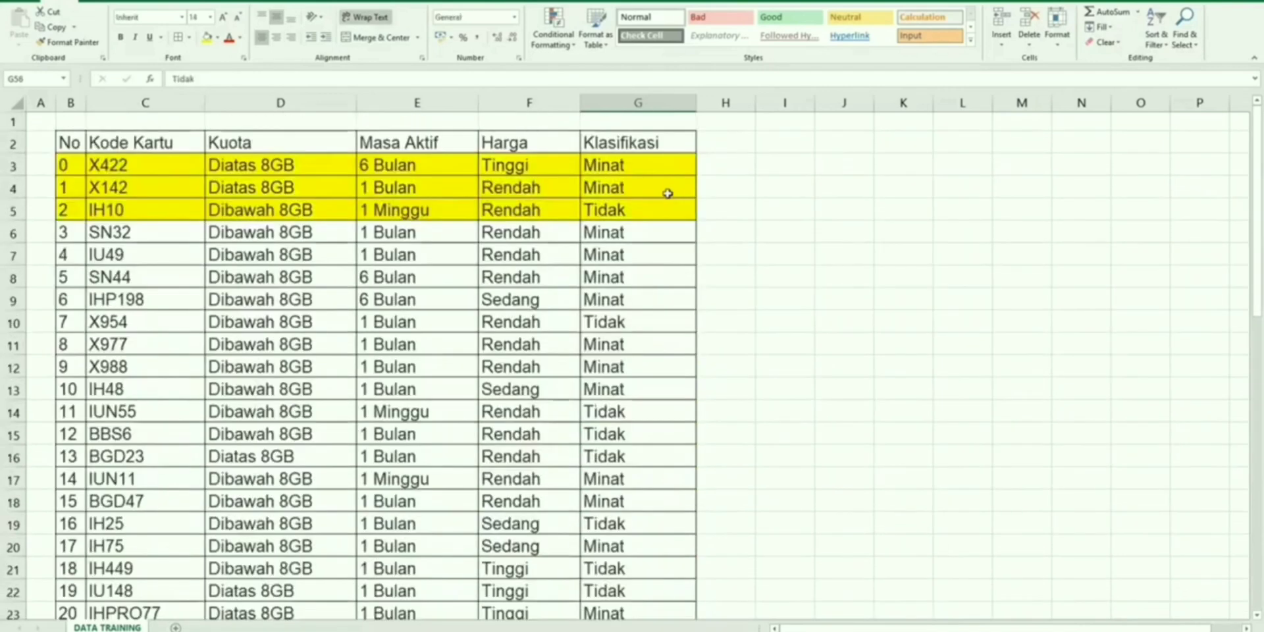
{"action": "left_click", "coordinate": [618, 210]}
{"action": "scroll", "coordinate": [676, 478], "scroll_direction": "down", "scroll_amount": 15}
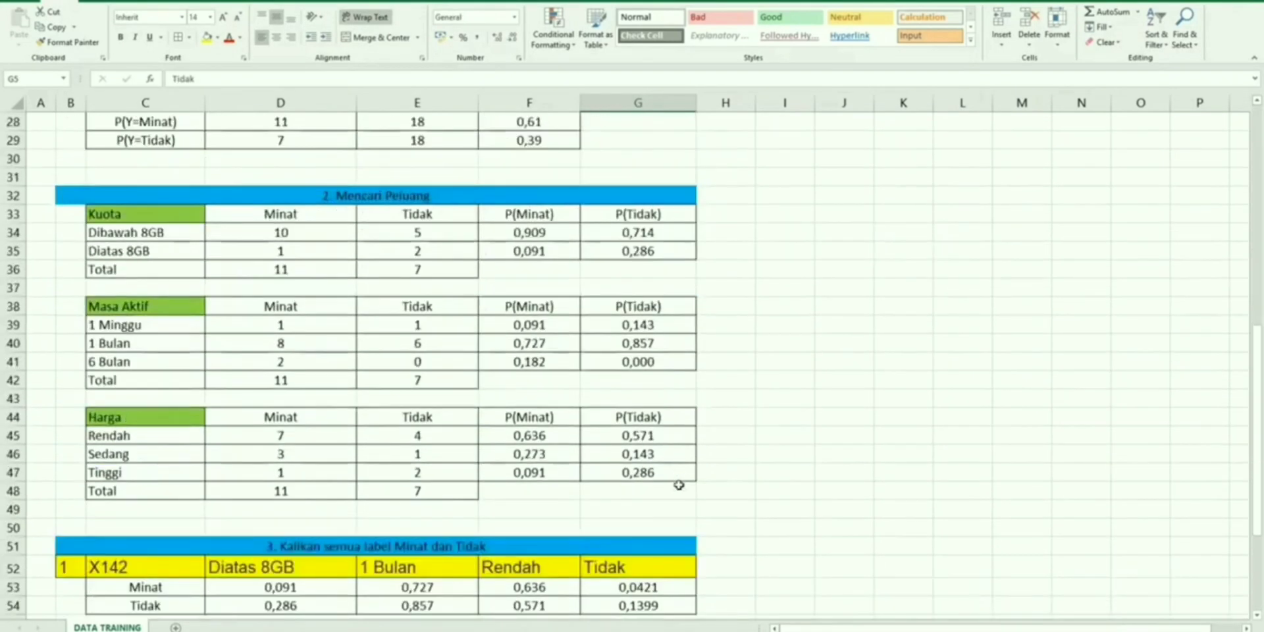
Review the X422 test block, checking its Kuota, Masa Aktif, Harga and class values one by one
{"action": "left_click_drag", "start_coordinate": [62, 392], "coordinate": [665, 437]}
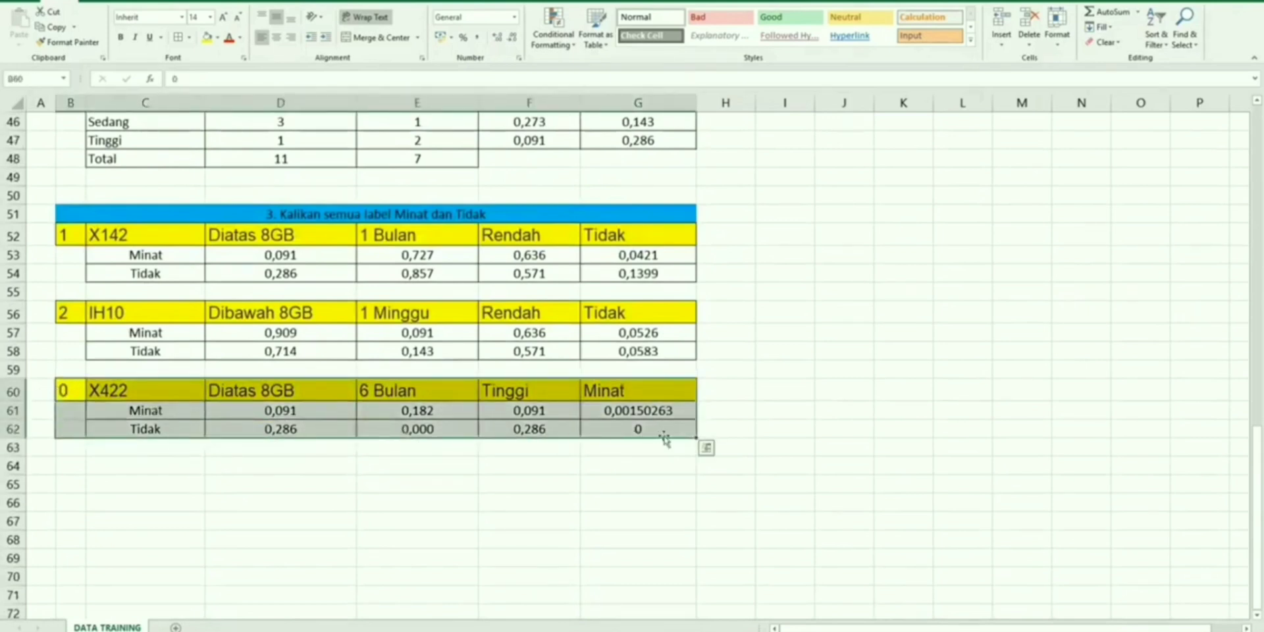
{"action": "left_click", "coordinate": [447, 453]}
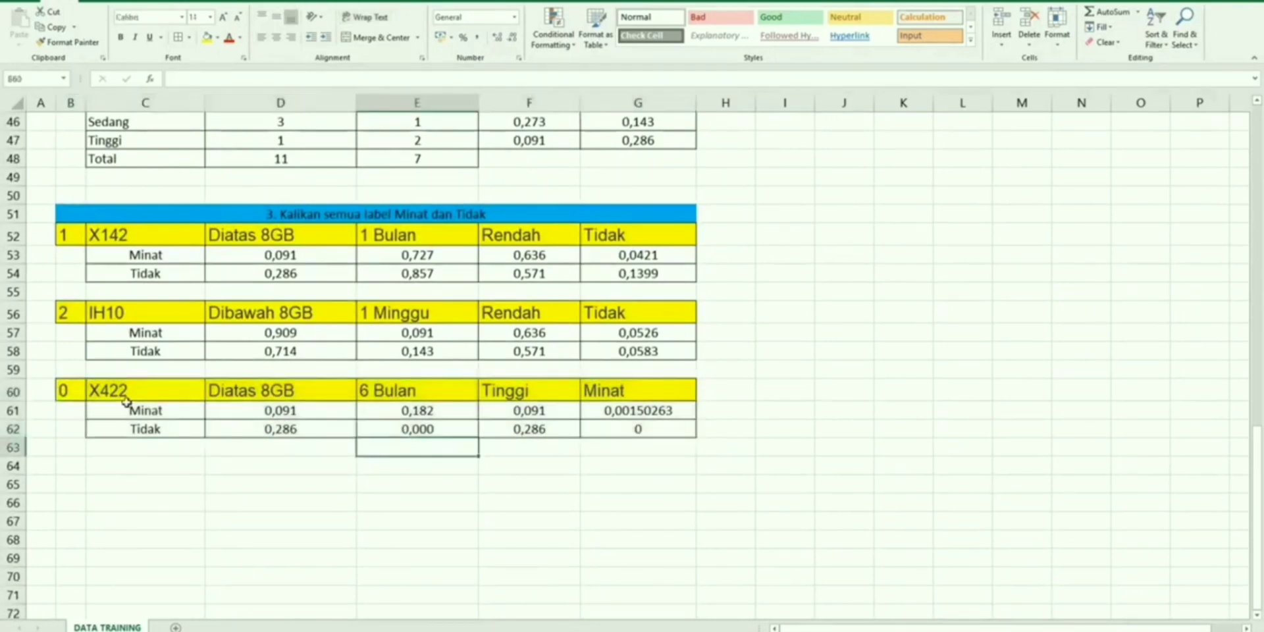
{"action": "left_click", "coordinate": [156, 412]}
{"action": "left_click", "coordinate": [277, 395]}
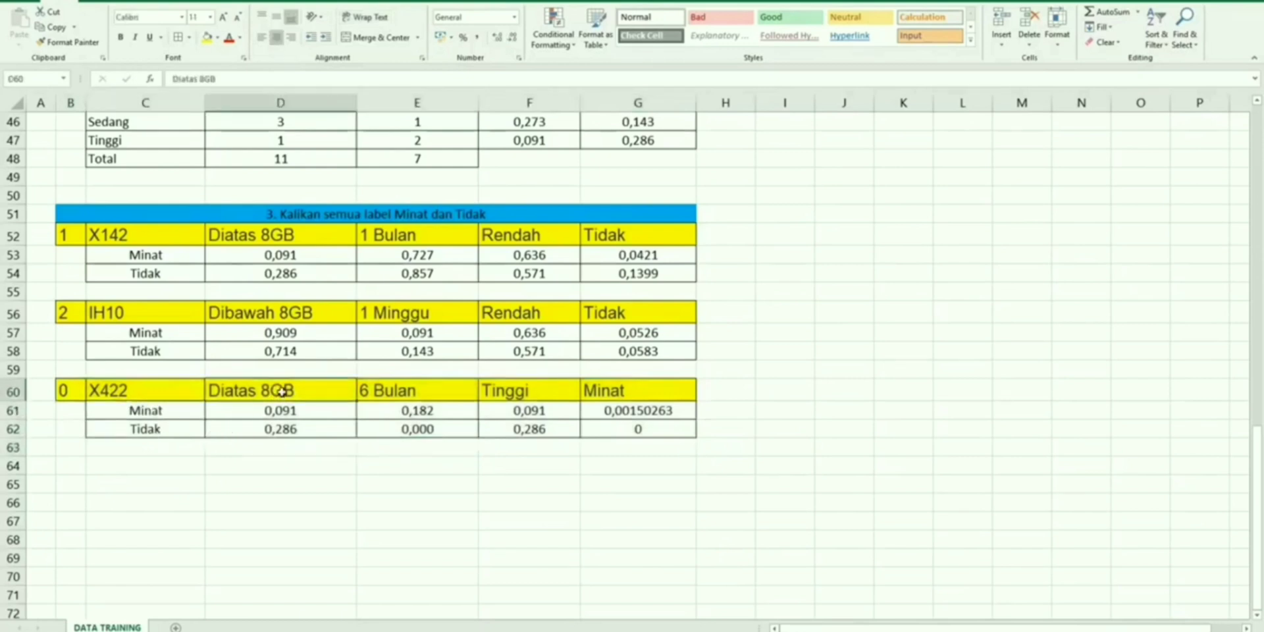
{"action": "left_click", "coordinate": [447, 392]}
{"action": "left_click", "coordinate": [536, 400]}
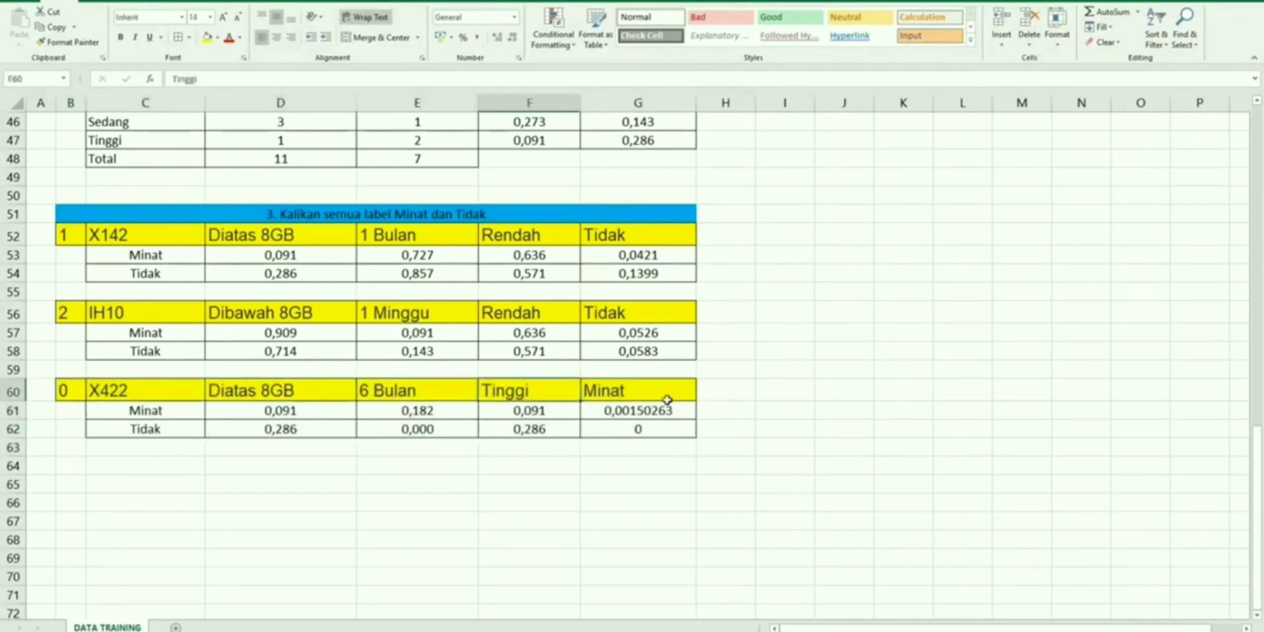
{"action": "left_click", "coordinate": [667, 403]}
Inspect X422's Minat product formula and trace its Tidak product to the P(Tidak) cell for 6 Bulan
{"action": "double_click", "coordinate": [647, 418]}
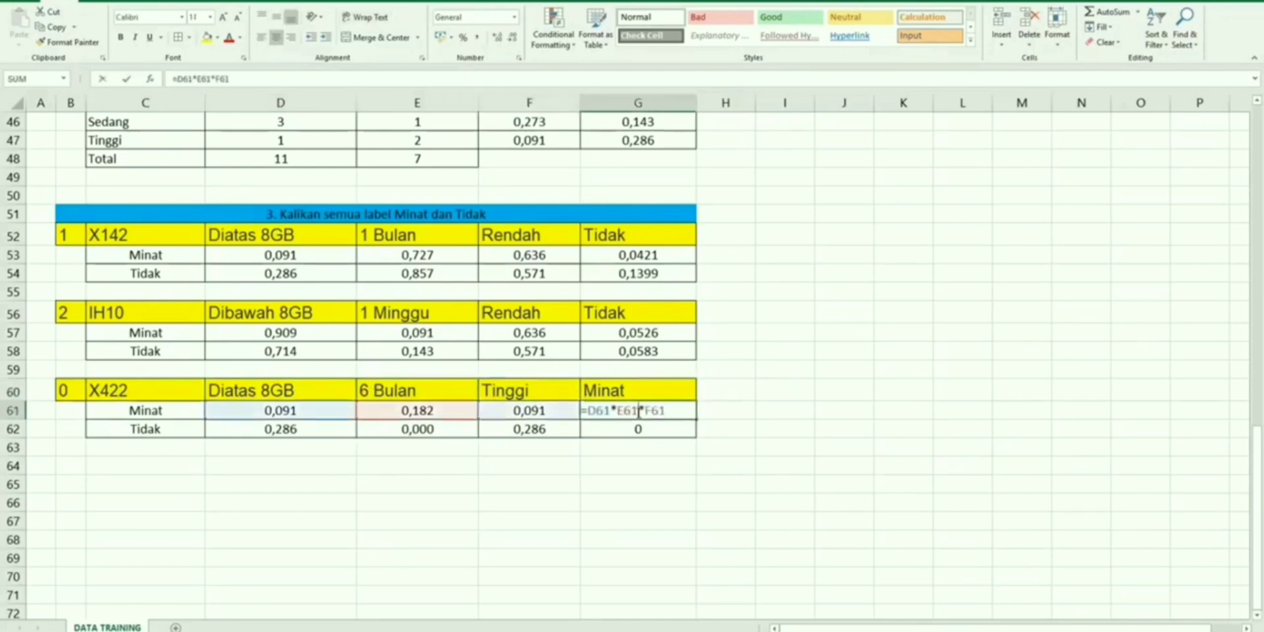
{"action": "key", "text": "Return"}
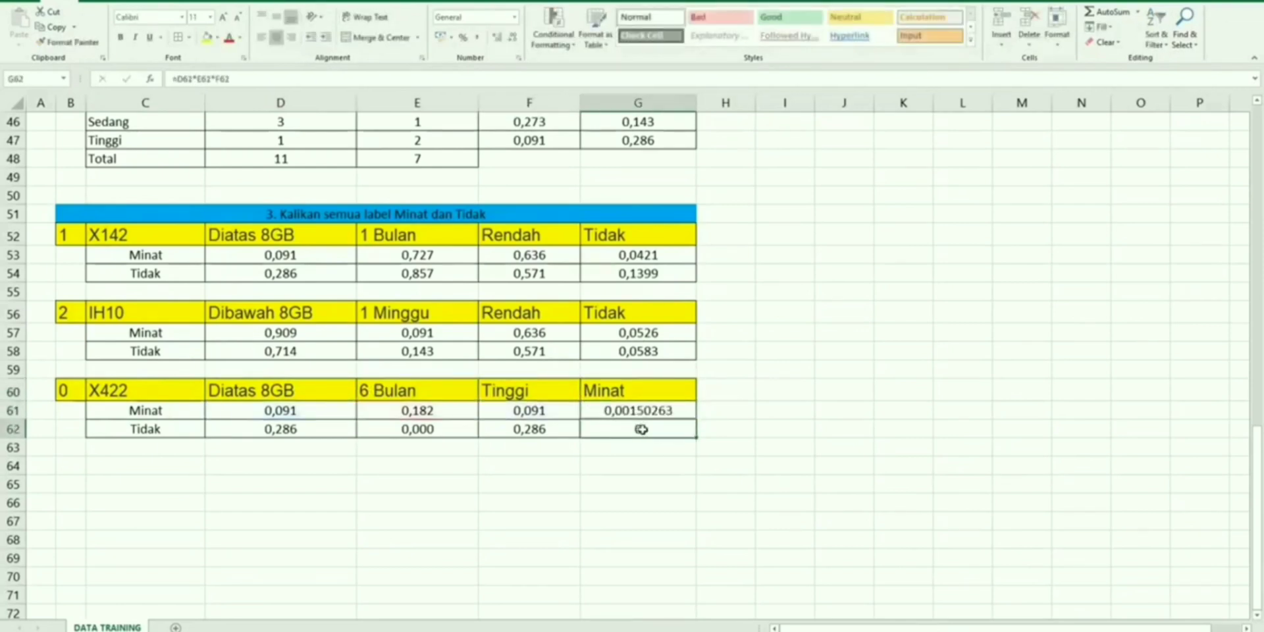
{"action": "scroll", "coordinate": [646, 427], "scroll_direction": "up", "scroll_amount": 10}
{"action": "scroll", "coordinate": [652, 408], "scroll_direction": "down", "scroll_amount": 4}
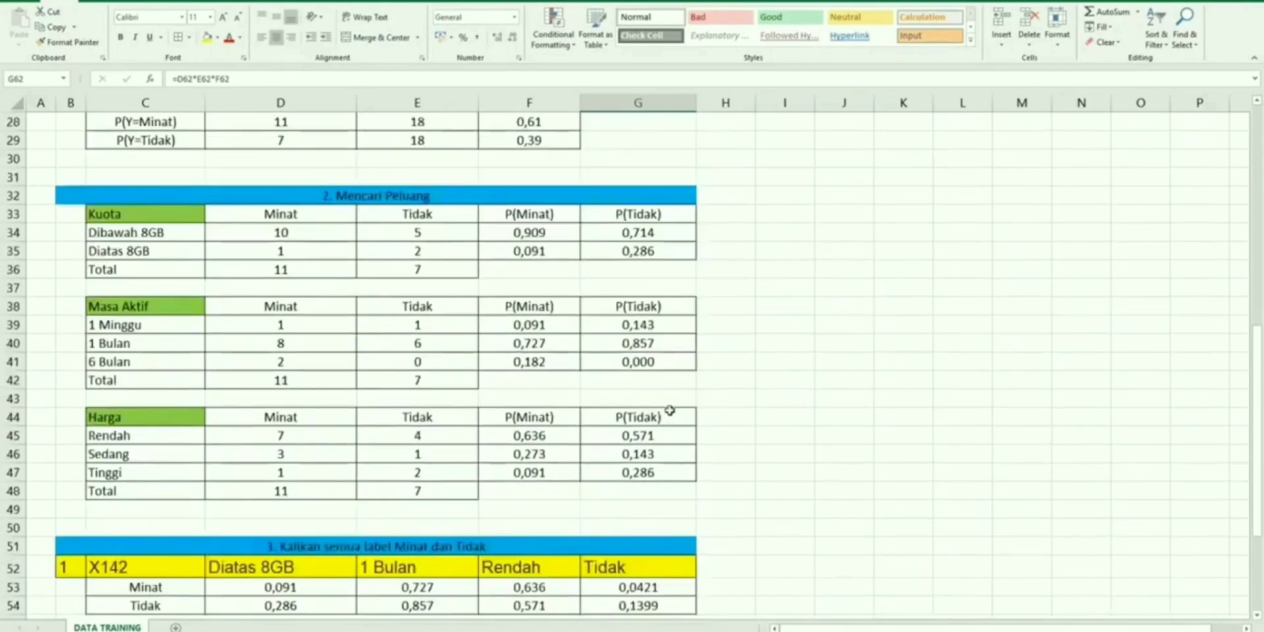
{"action": "left_click", "coordinate": [659, 359]}
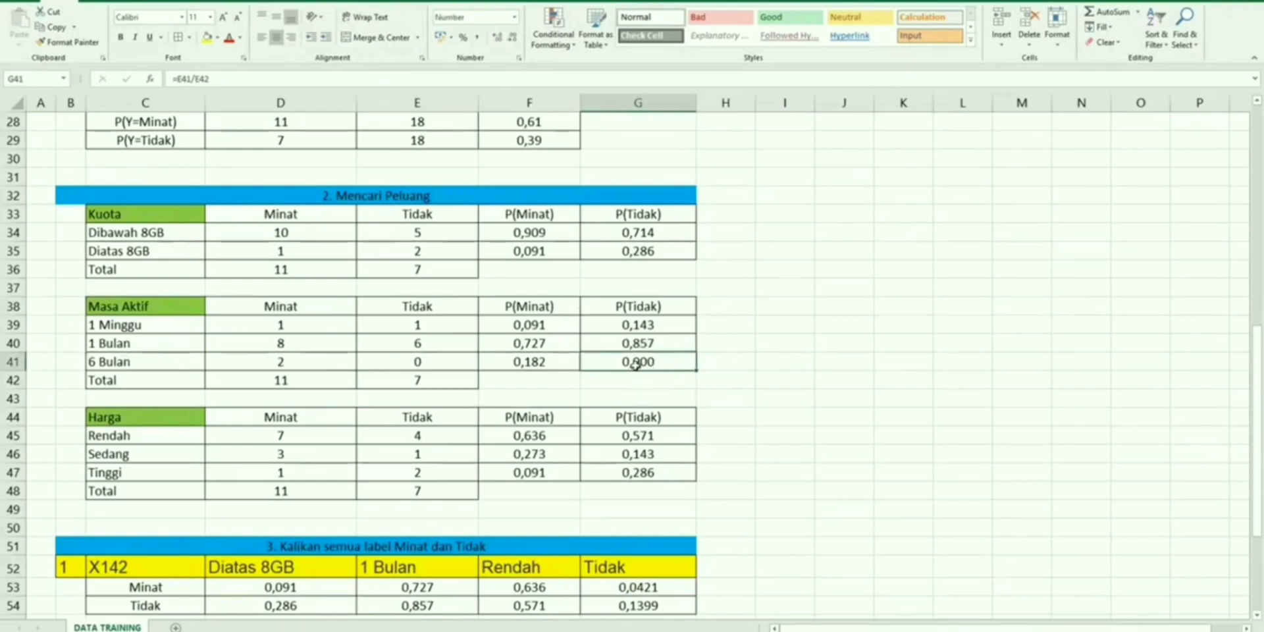
{"action": "scroll", "coordinate": [601, 404], "scroll_direction": "down", "scroll_amount": 5}
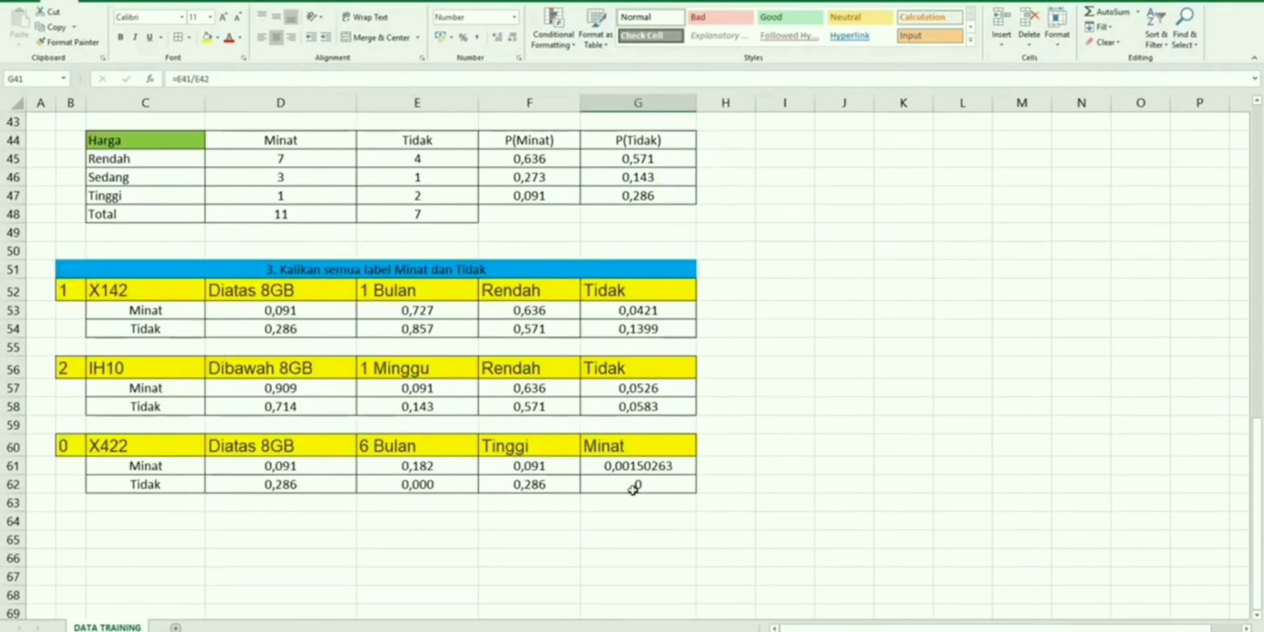
{"action": "left_click", "coordinate": [699, 498]}
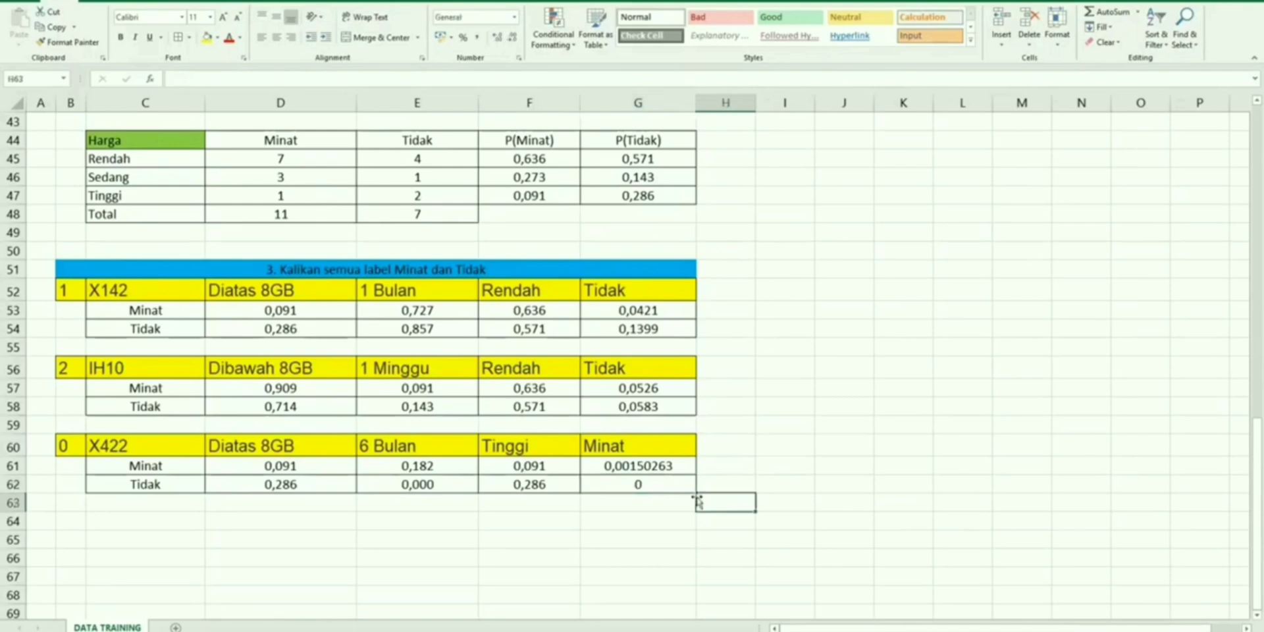
Highlight the Klasifikasi column of the training data and compare it with the calculated classes of the three test records
{"action": "left_click", "coordinate": [743, 439]}
{"action": "scroll", "coordinate": [662, 432], "scroll_direction": "up", "scroll_amount": 14}
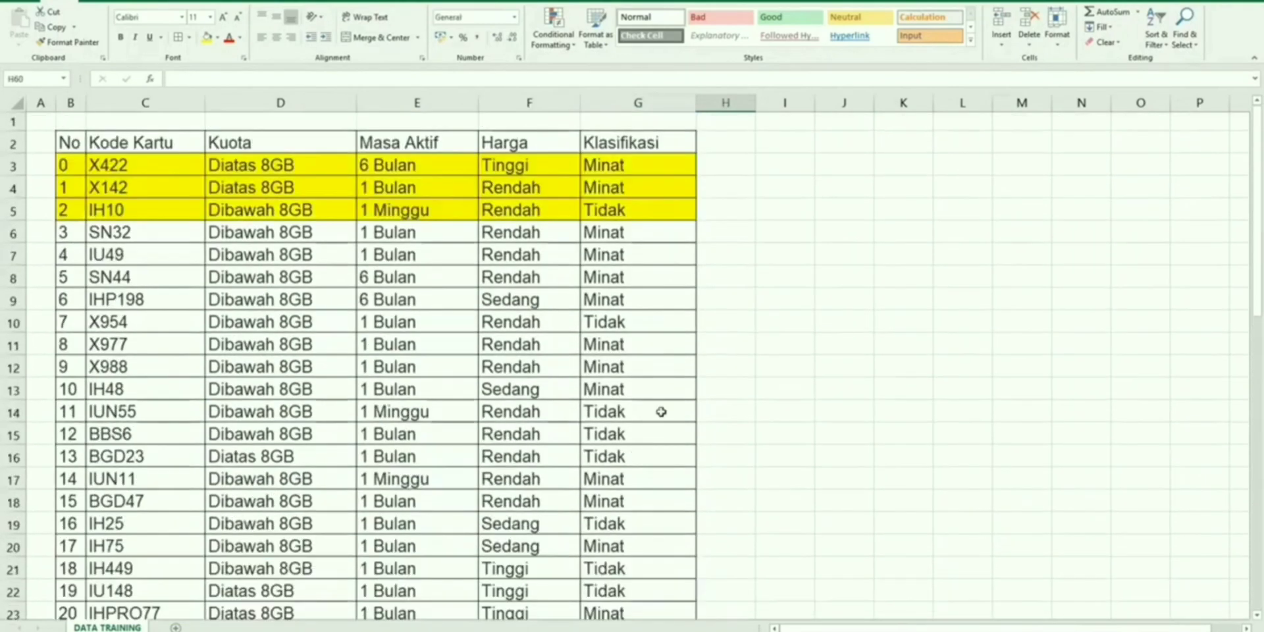
{"action": "left_click_drag", "start_coordinate": [633, 143], "coordinate": [630, 611]}
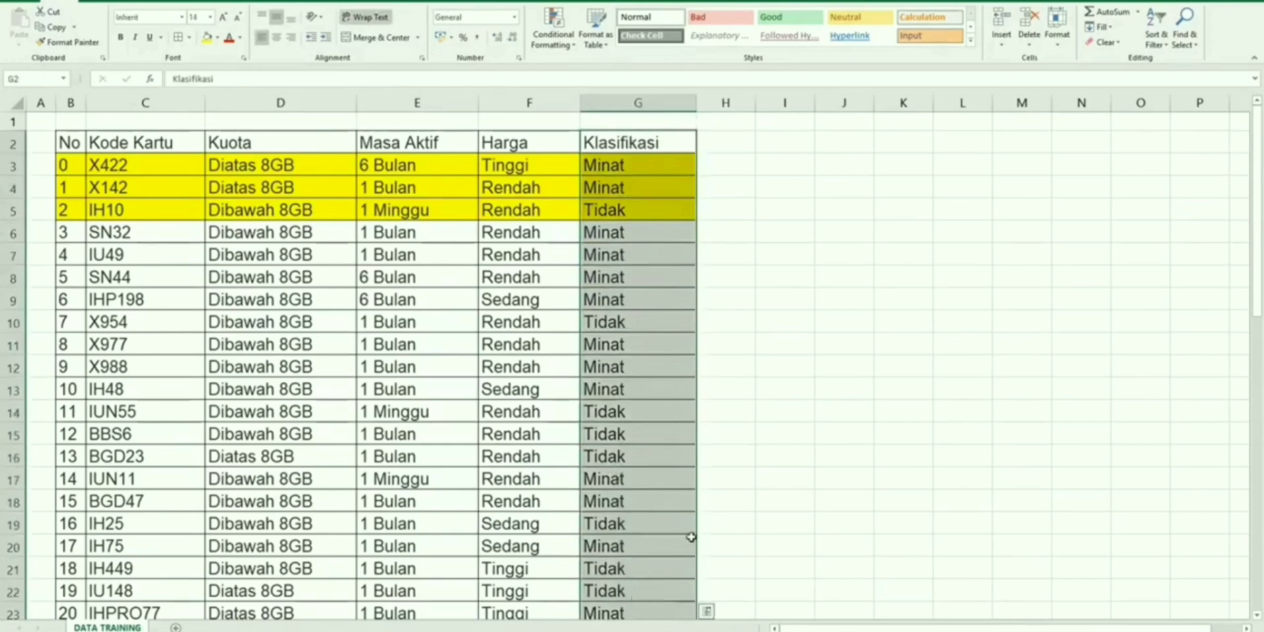
{"action": "scroll", "coordinate": [720, 463], "scroll_direction": "down", "scroll_amount": 13}
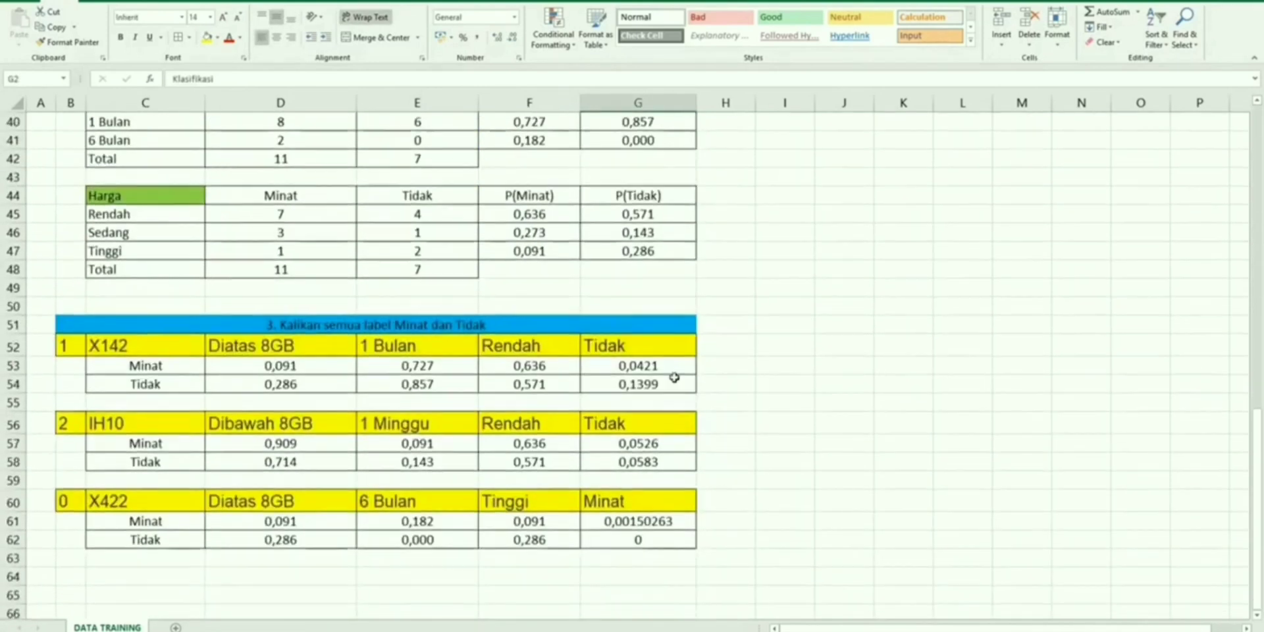